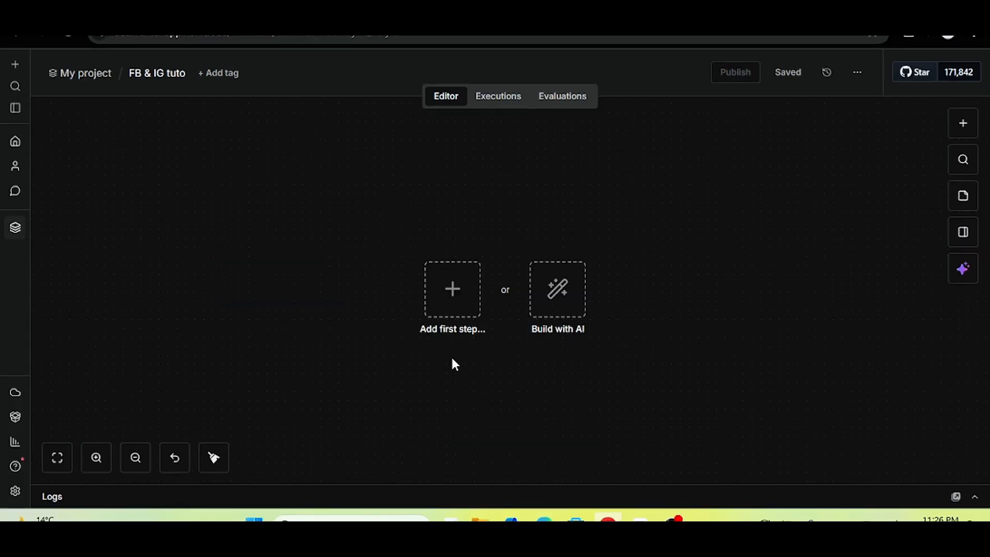
# Add a manual trigger followed by a Facebook Graph API node.
pyautogui.click(465, 300)
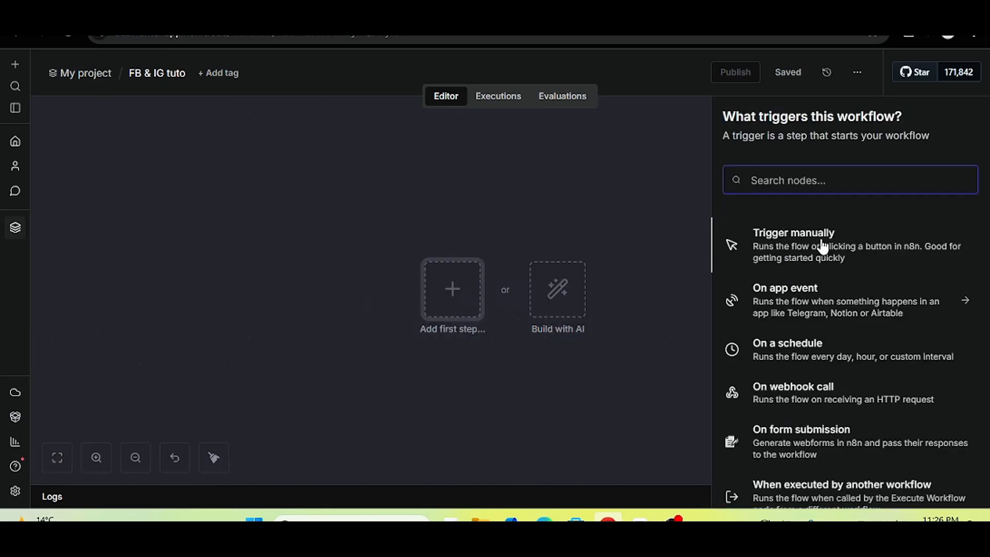
pyautogui.click(835, 241)
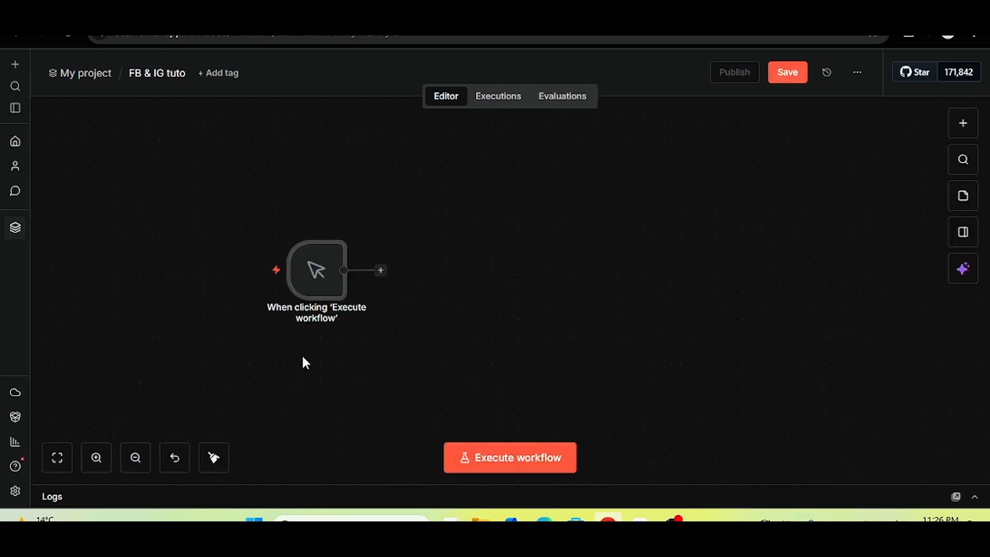
pyautogui.click(353, 270)
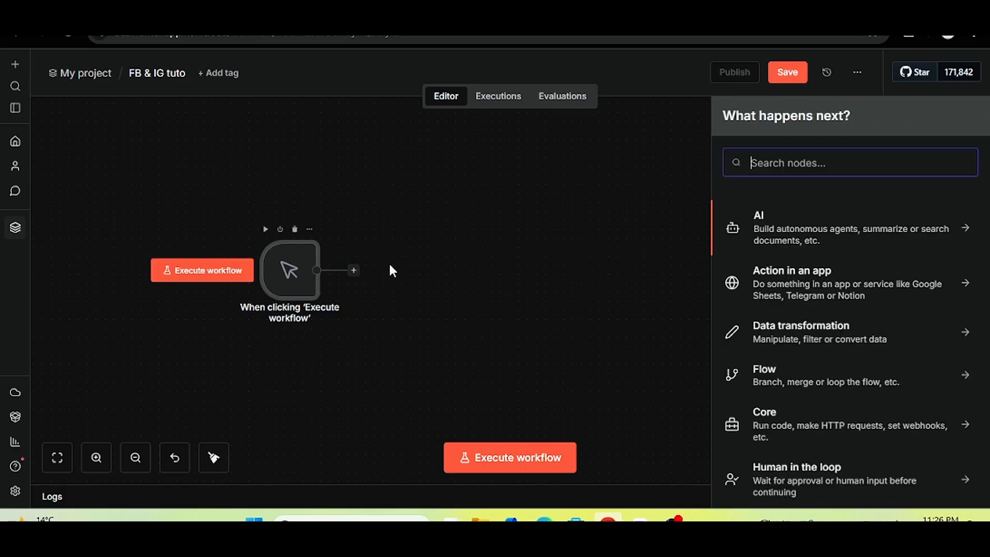
pyautogui.write('faceb(')
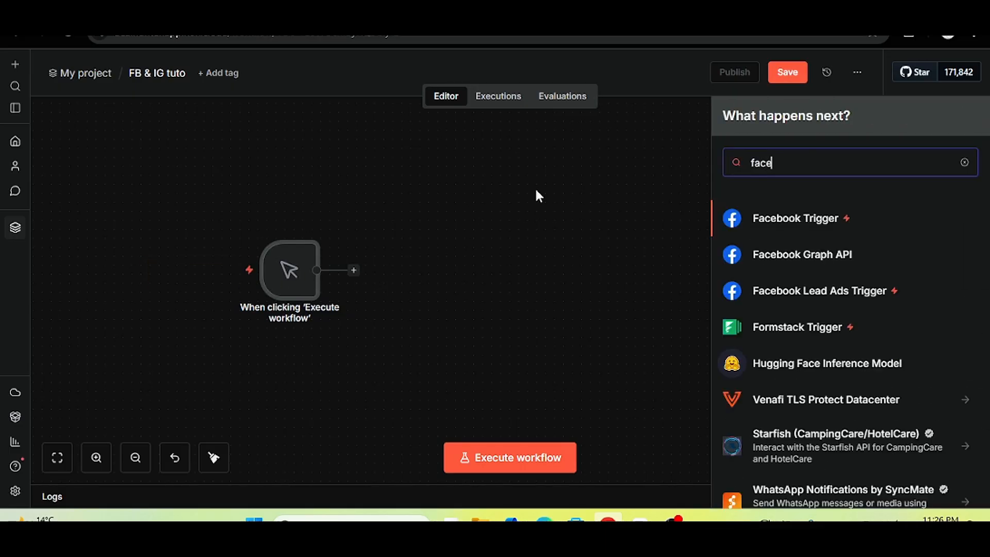
pyautogui.press('BackSpace')
pyautogui.write('oo')
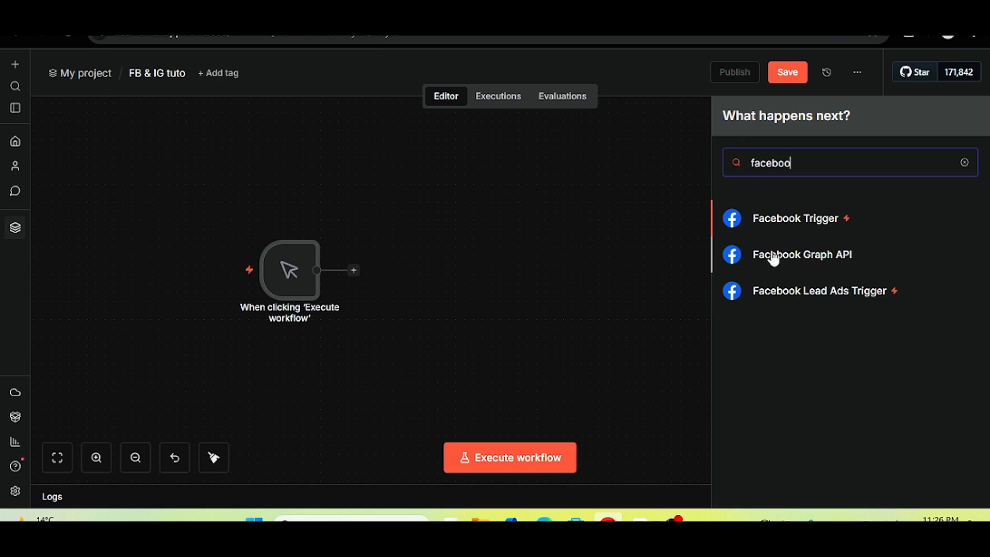
pyautogui.click(842, 262)
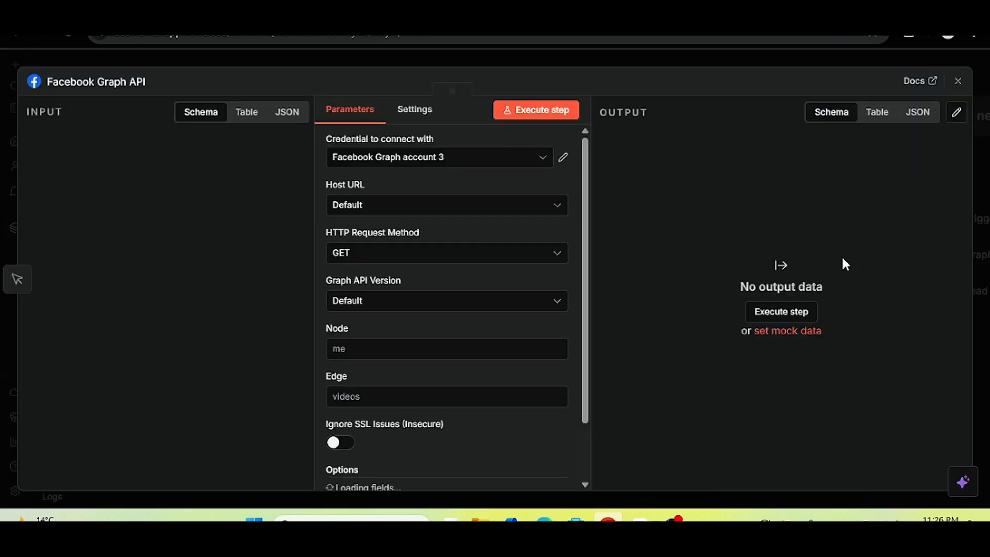
# Start a new Facebook Graph credential for the node and open a new browser tab.
pyautogui.moveTo(586, 248); pyautogui.dragTo(589, 192)
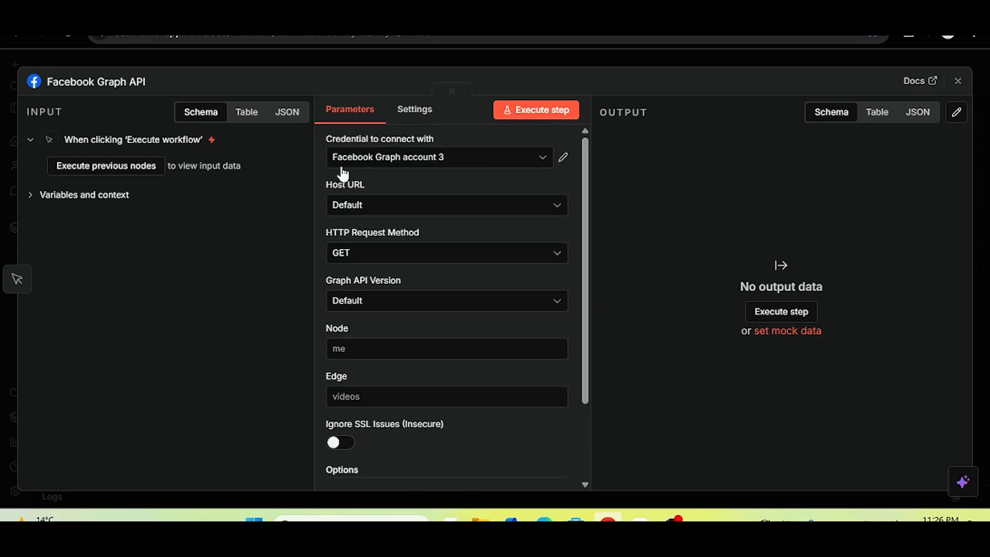
pyautogui.click(387, 158)
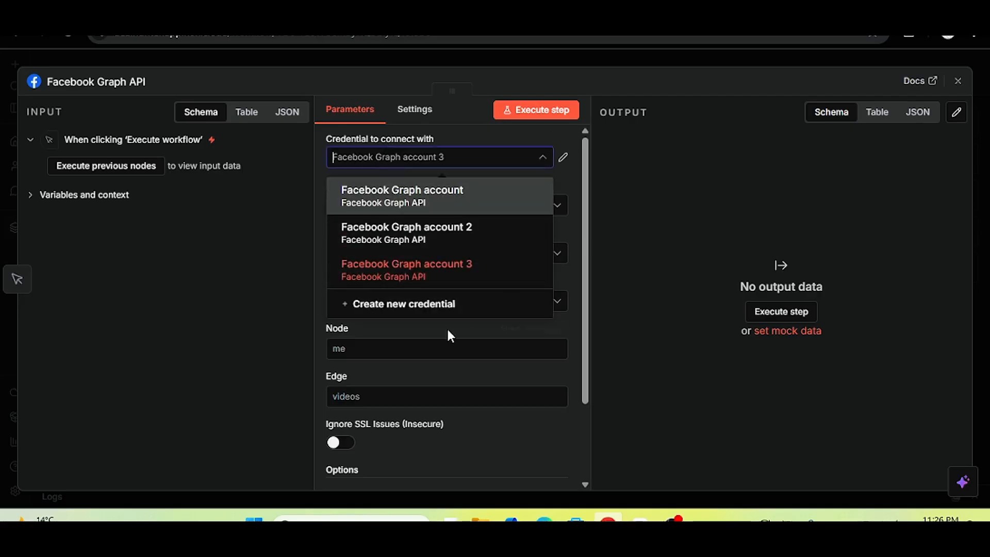
pyautogui.click(427, 304)
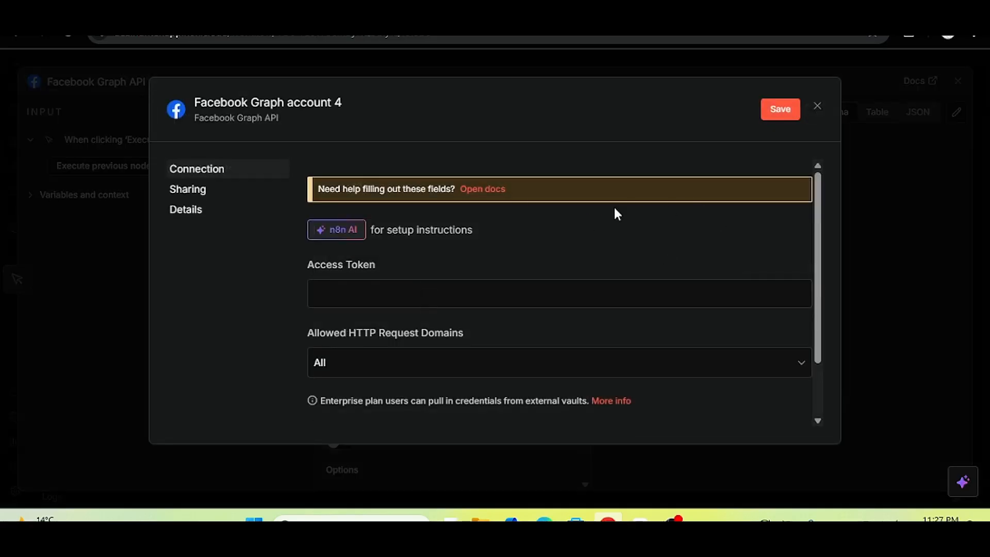
pyautogui.hotkey('ctrl', 't')
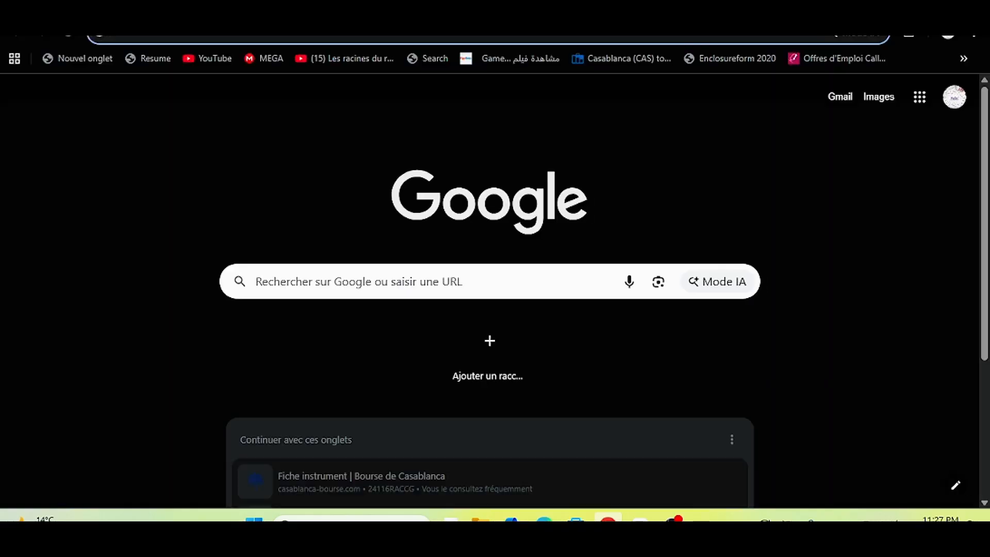
# On Meta for Developers, create a new app named 'tutorial' and continue to use cases.
pyautogui.write('meta')
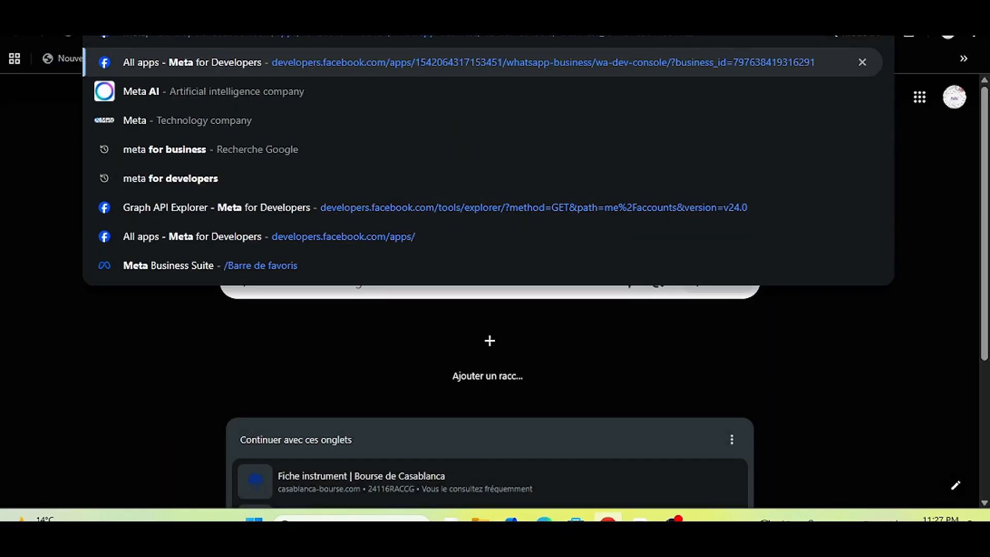
pyautogui.click(325, 237)
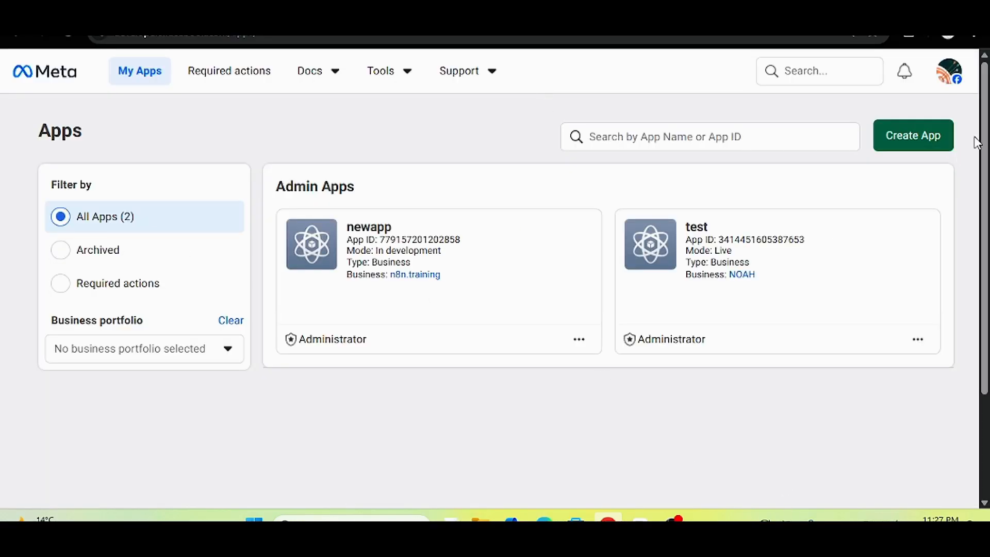
pyautogui.click(879, 139)
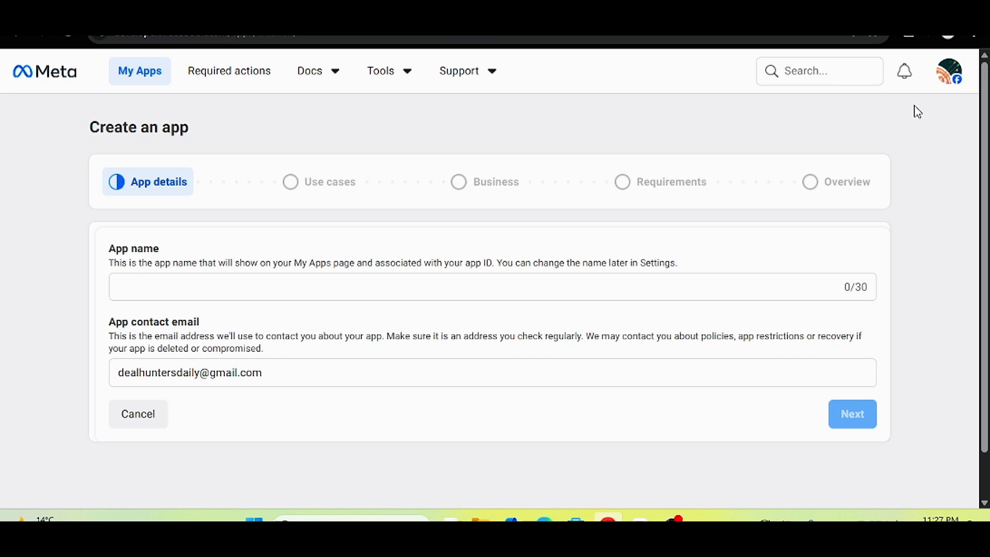
pyautogui.scroll(-1, 982, 151)
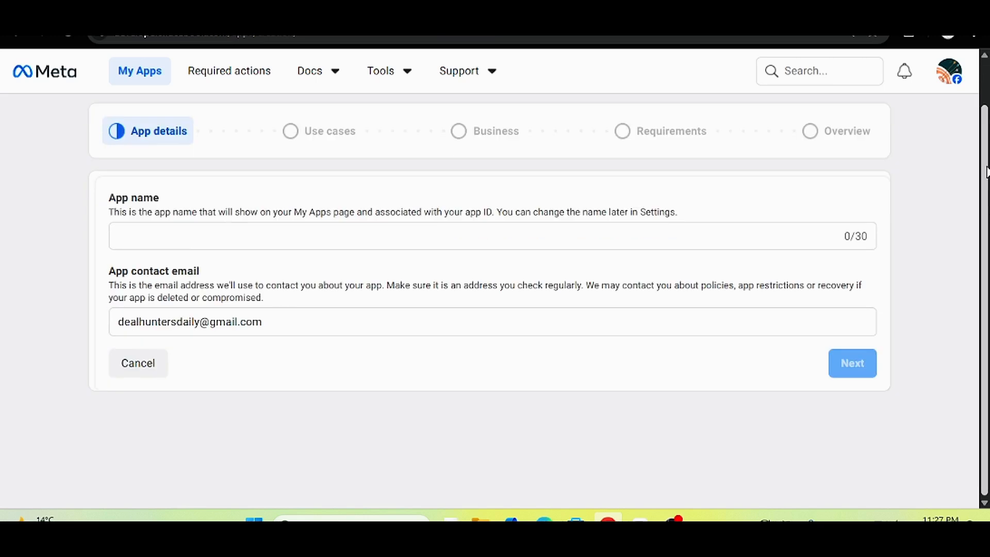
pyautogui.click(140, 234)
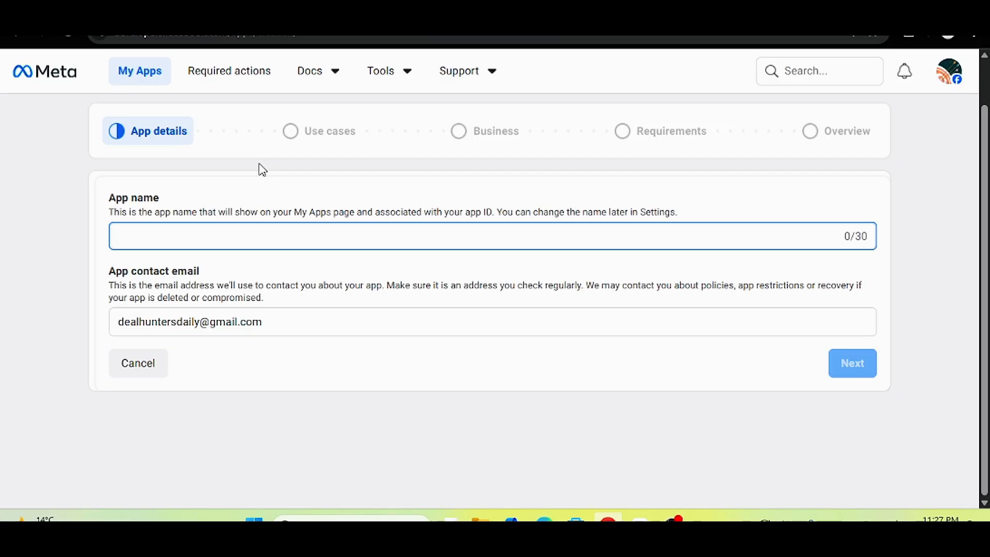
pyautogui.write('tutotrial')
pyautogui.press('BackSpace')
pyautogui.press('BackSpace')
pyautogui.press('BackSpace')
pyautogui.press('BackSpace')
pyautogui.press('BackSpace')
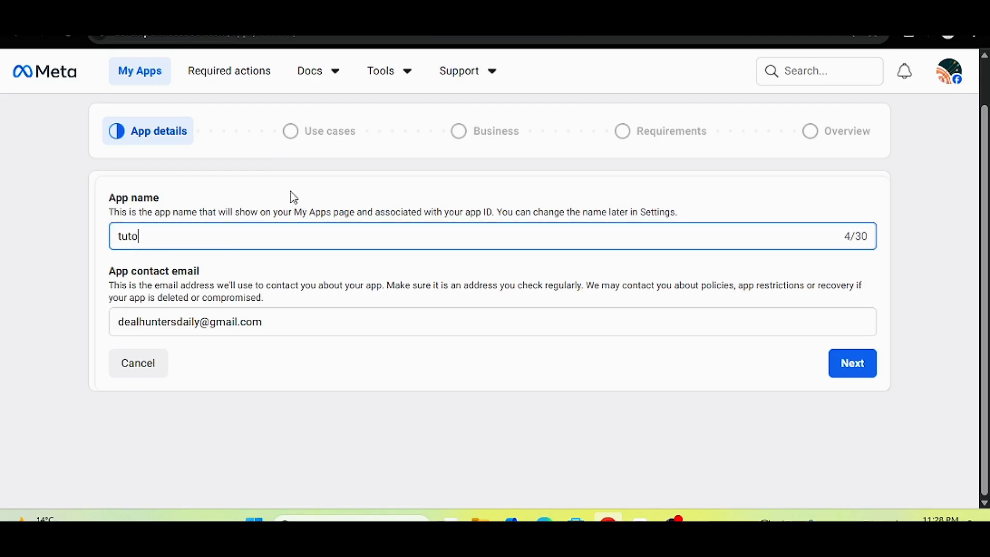
pyautogui.write('rial')
pyautogui.click(836, 363)
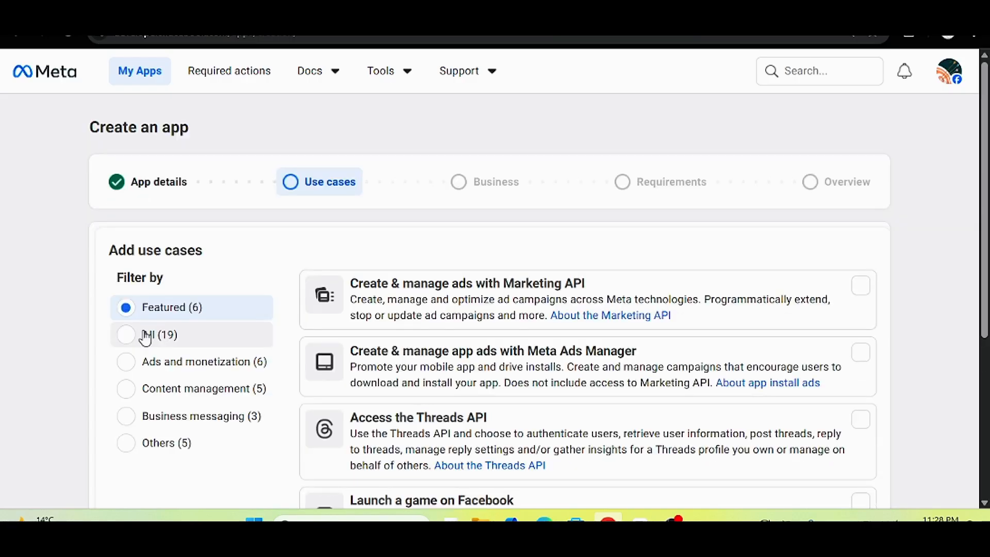
# Choose the Other use case and the Business app type.
pyautogui.click(144, 336)
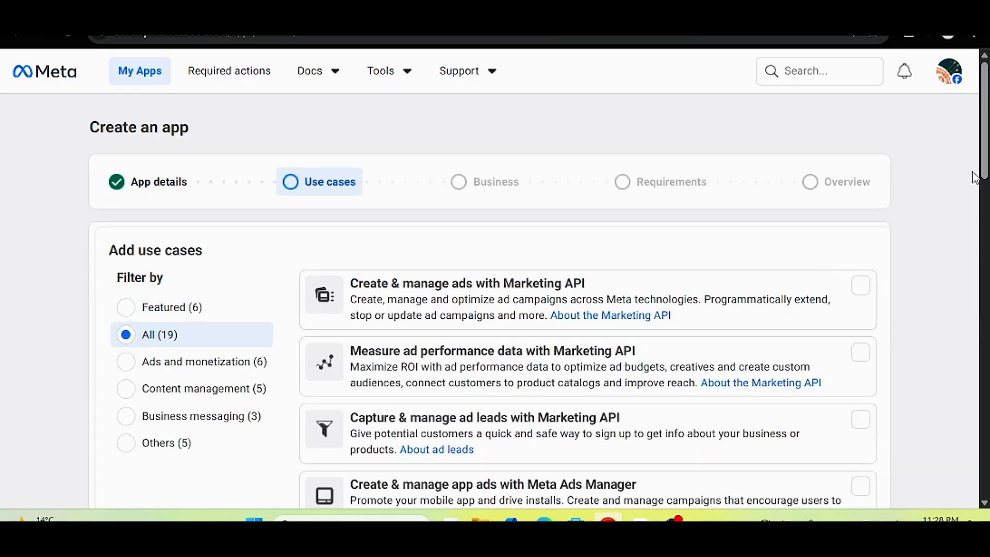
pyautogui.scroll(-15, 975, 178)
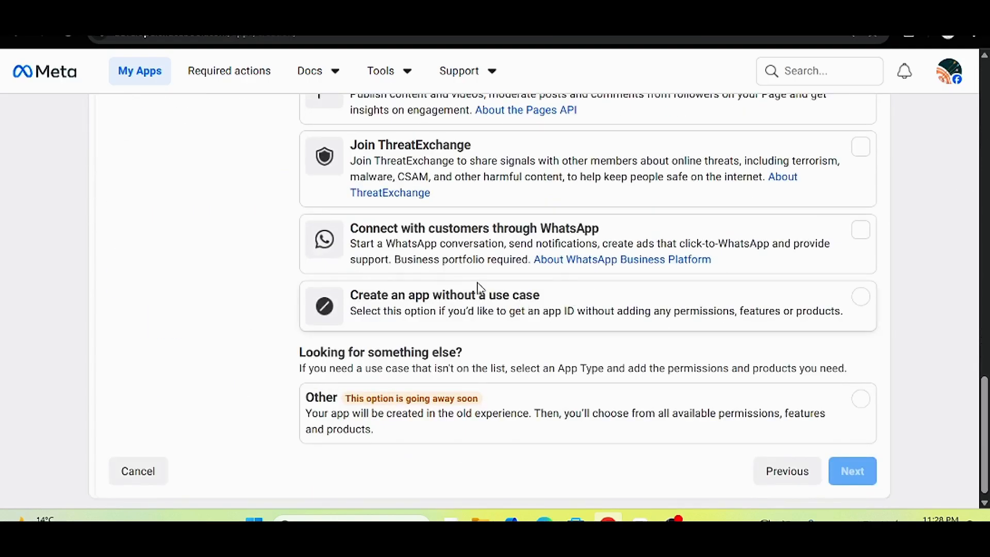
pyautogui.click(413, 403)
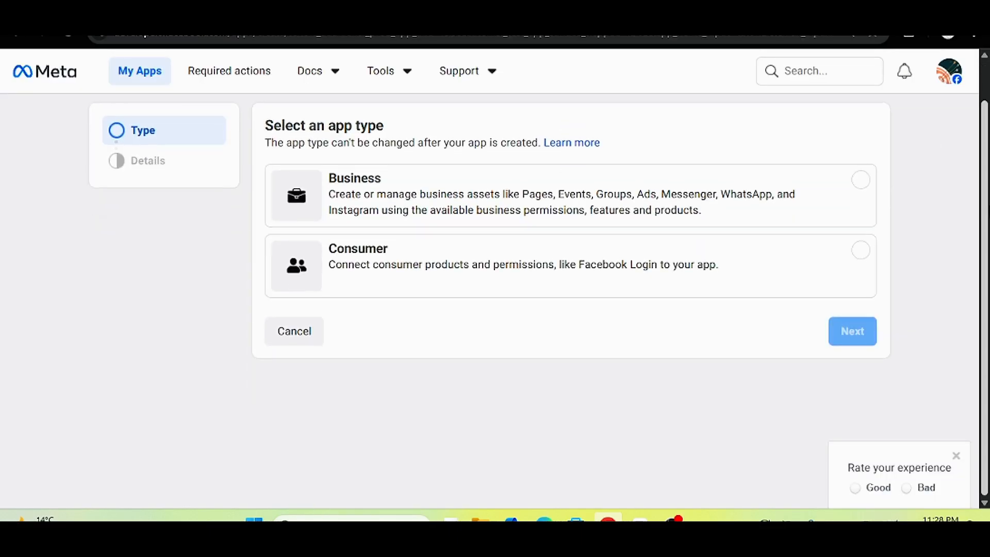
pyautogui.click(405, 187)
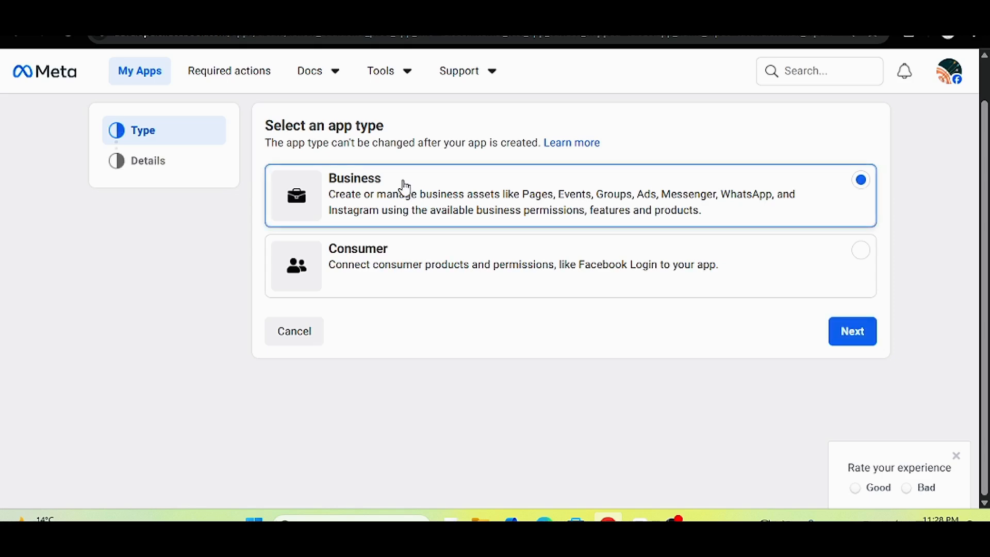
pyautogui.click(842, 327)
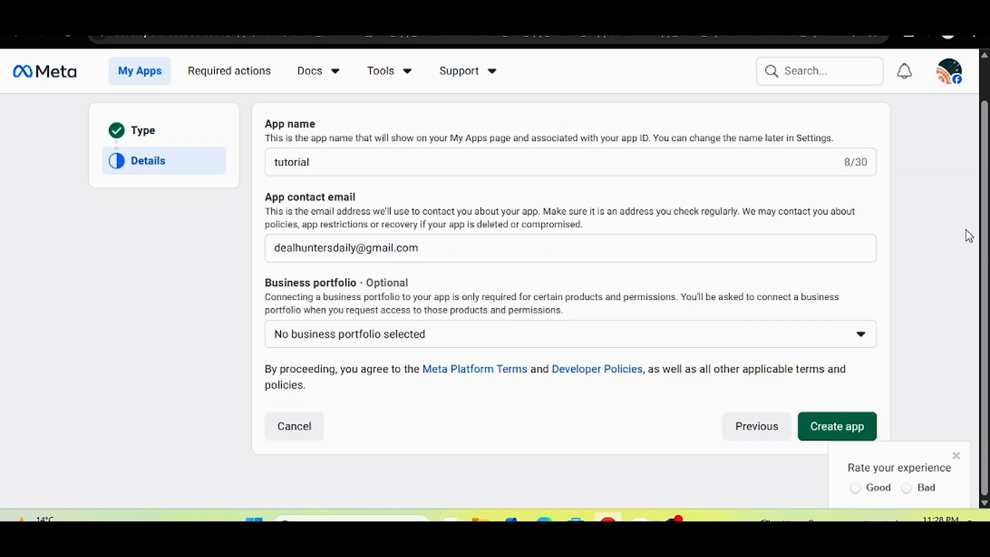
# In the app details, link the app to the n8n.training business portfolio.
pyautogui.scroll(1, 771, 159)
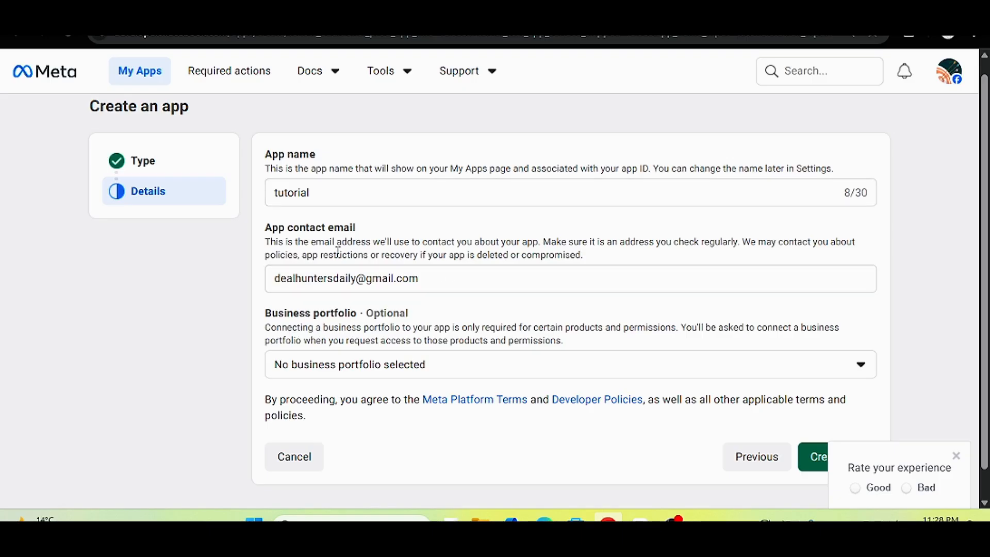
pyautogui.moveTo(388, 278); pyautogui.dragTo(276, 294)
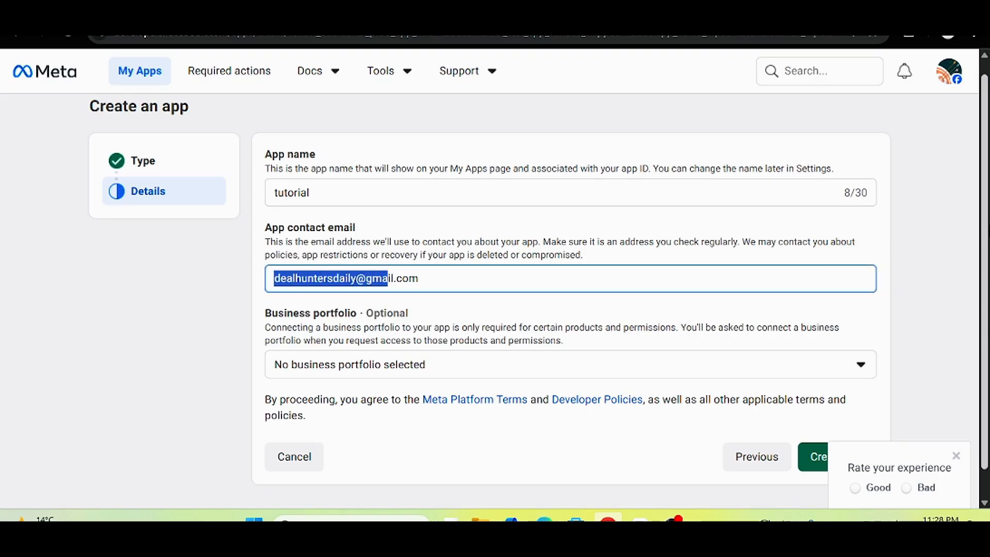
pyautogui.scroll(-1, 866, 362)
pyautogui.moveTo(364, 286)
pyautogui.mouseDown()
pyautogui.moveTo(313, 294)
pyautogui.moveTo(381, 281)
pyautogui.mouseUp()
pyautogui.click(382, 280)
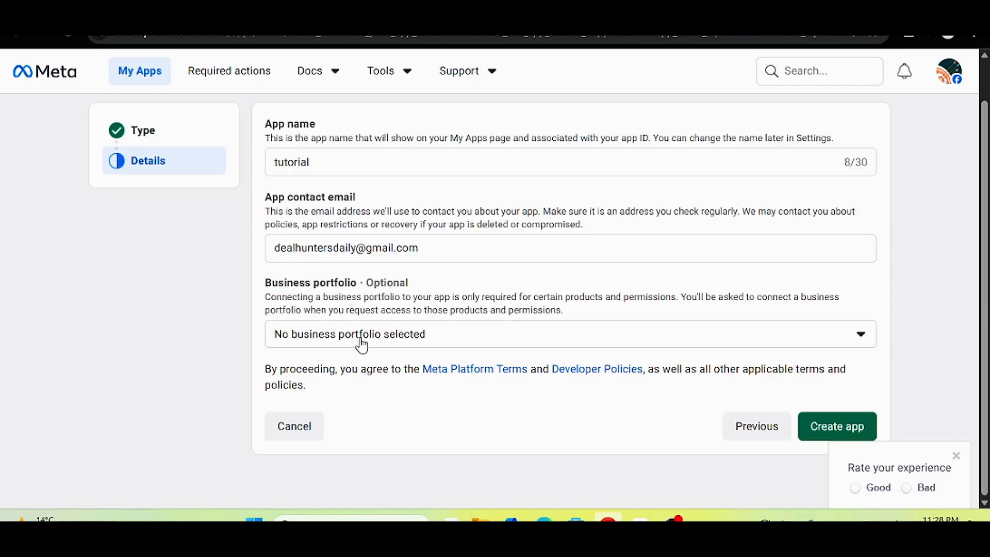
pyautogui.click(400, 345)
pyautogui.click(400, 349)
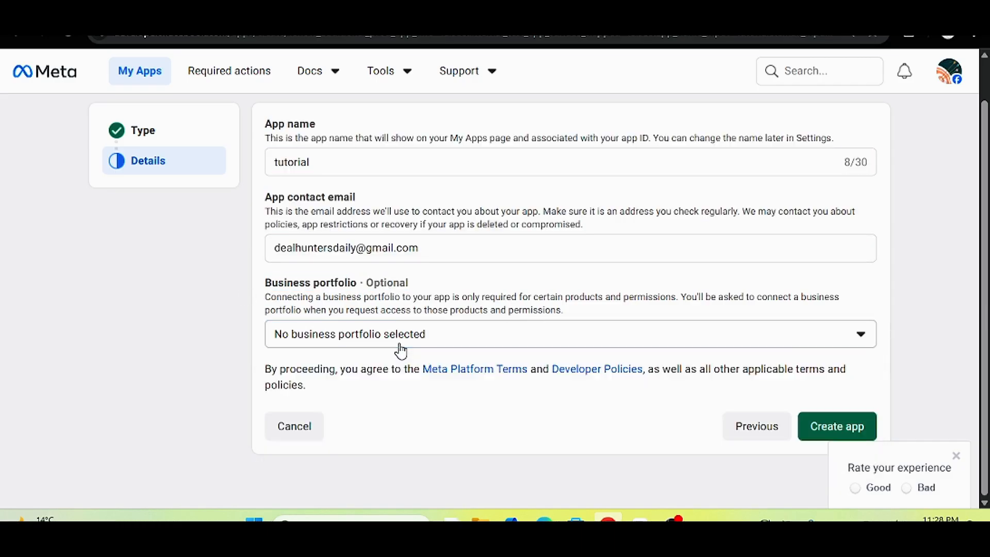
pyautogui.click(400, 347)
pyautogui.click(340, 407)
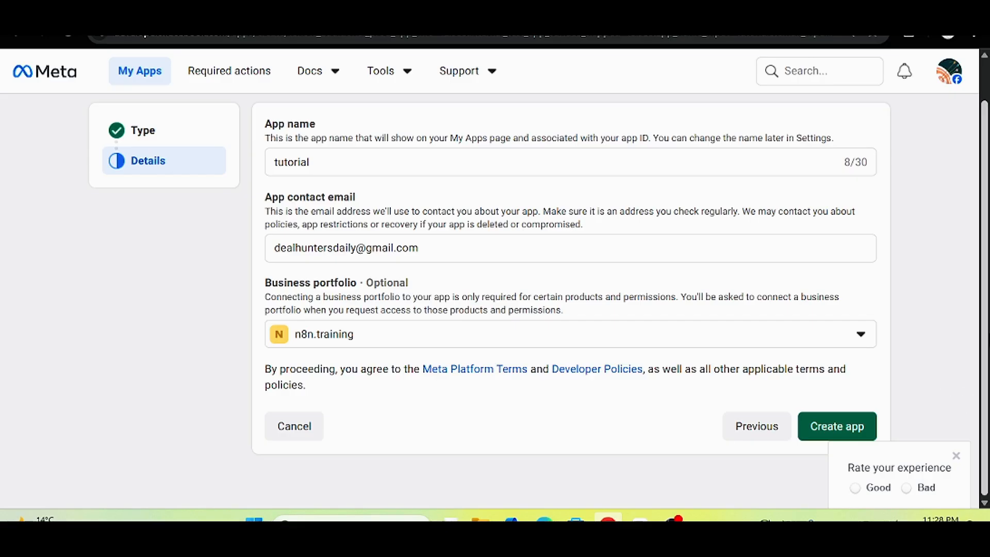
# Create the app, re-entering the account password when prompted.
pyautogui.click(825, 427)
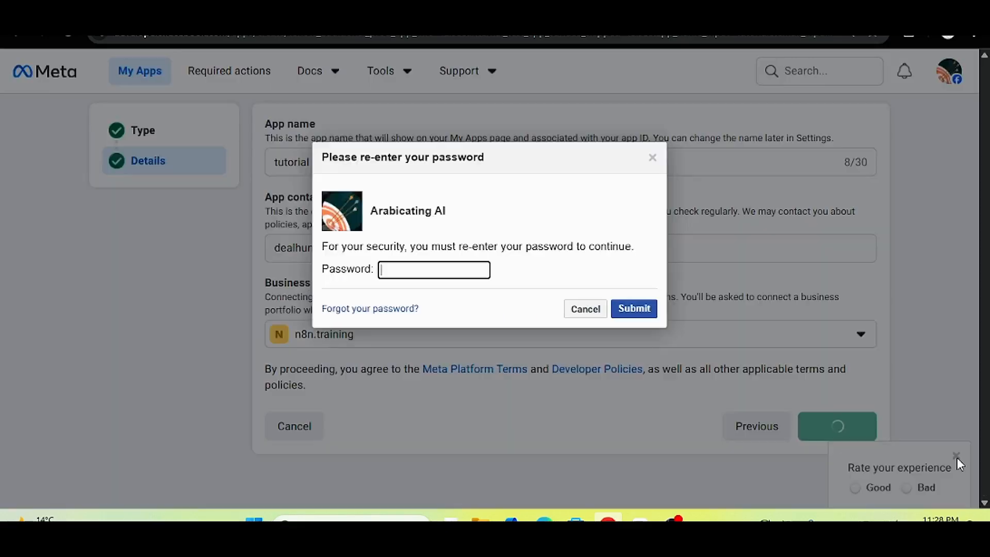
pyautogui.click(957, 457)
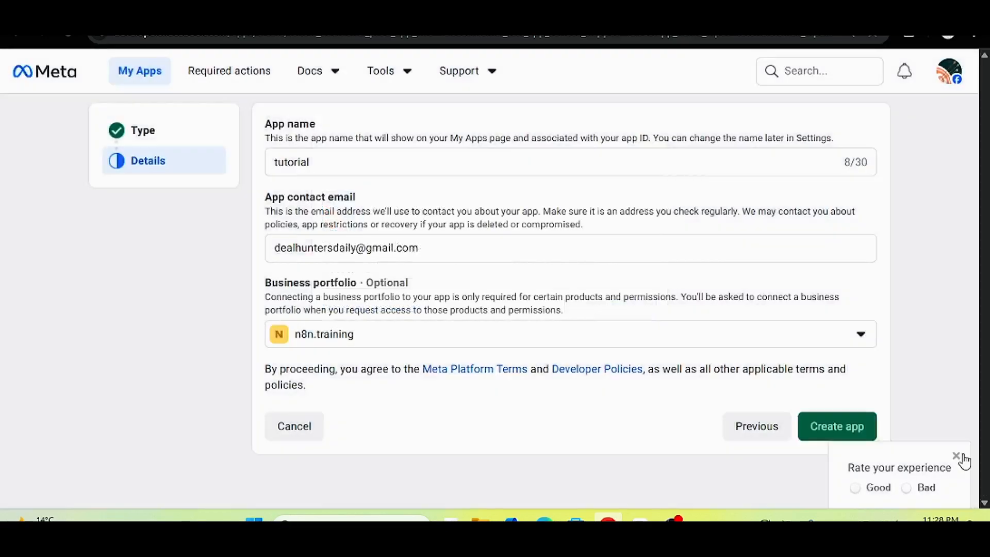
pyautogui.click(840, 434)
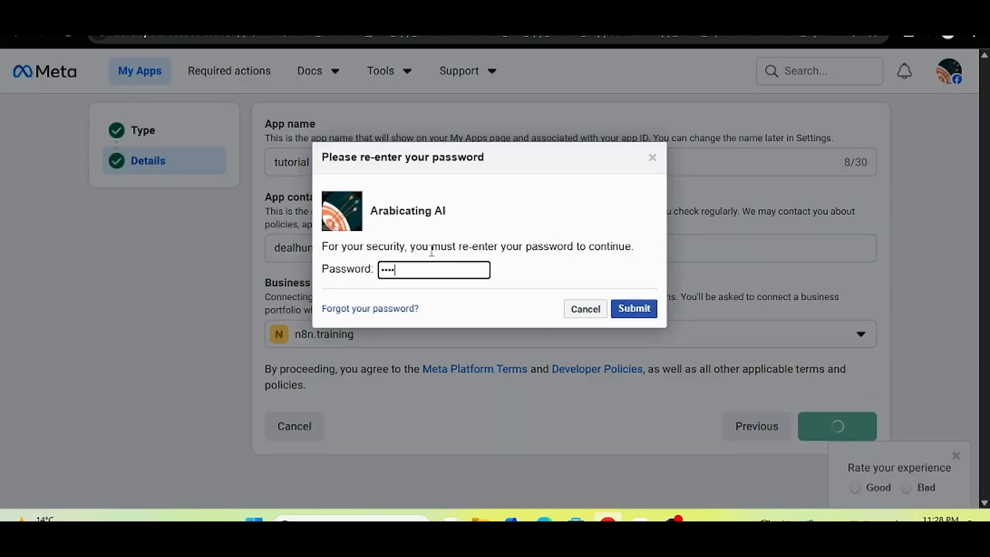
pyautogui.press('Return')
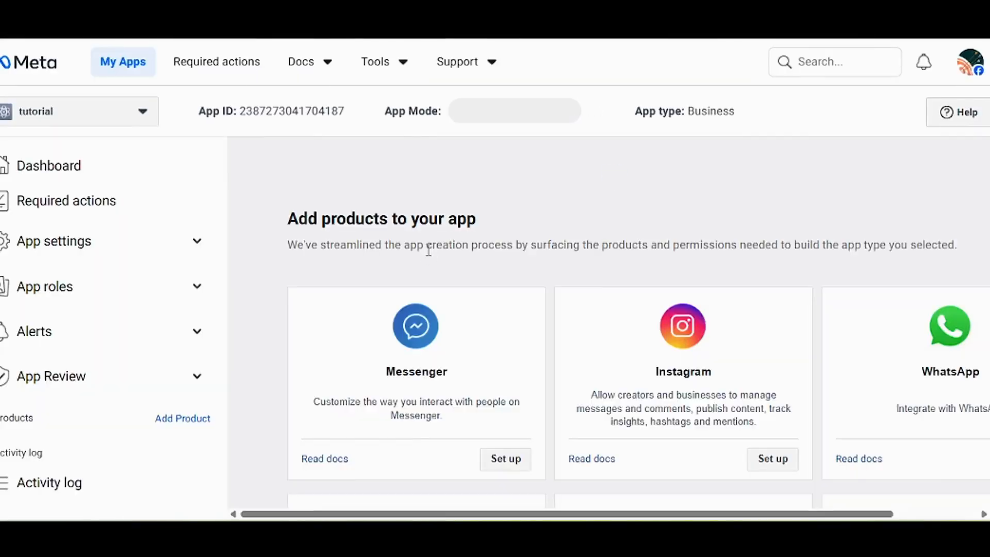
pyautogui.scroll(-3, 887, 198)
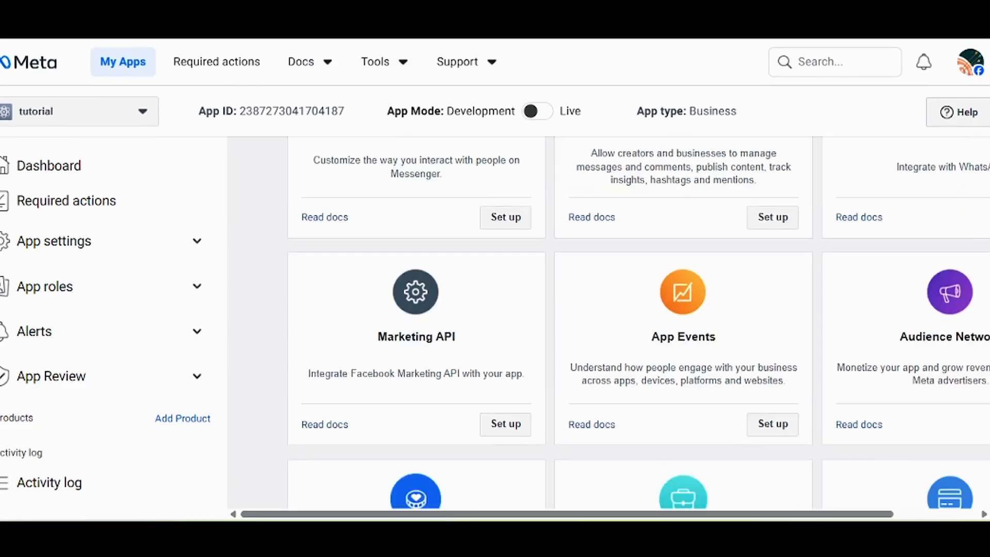
pyautogui.scroll(2, 887, 199)
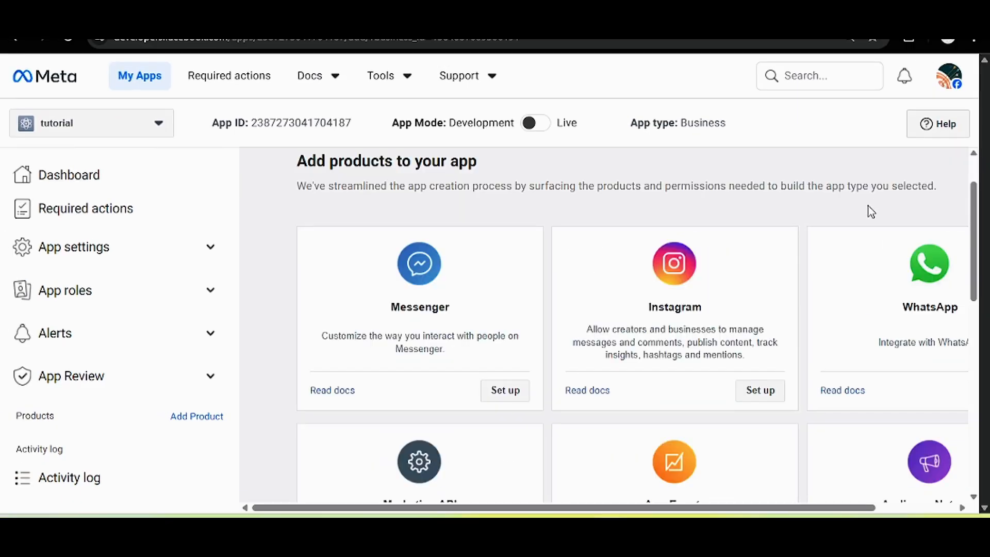
# In a new tab, search Google for 'meta for business' and open the Meta for Business site.
pyautogui.hotkey('ctrl', 't')
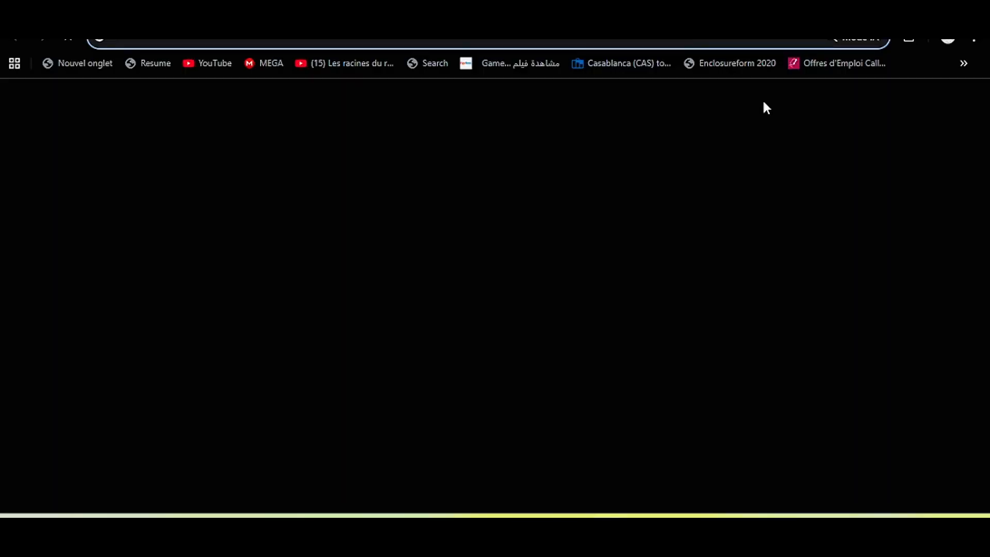
pyautogui.write('met')
pyautogui.click(666, 107)
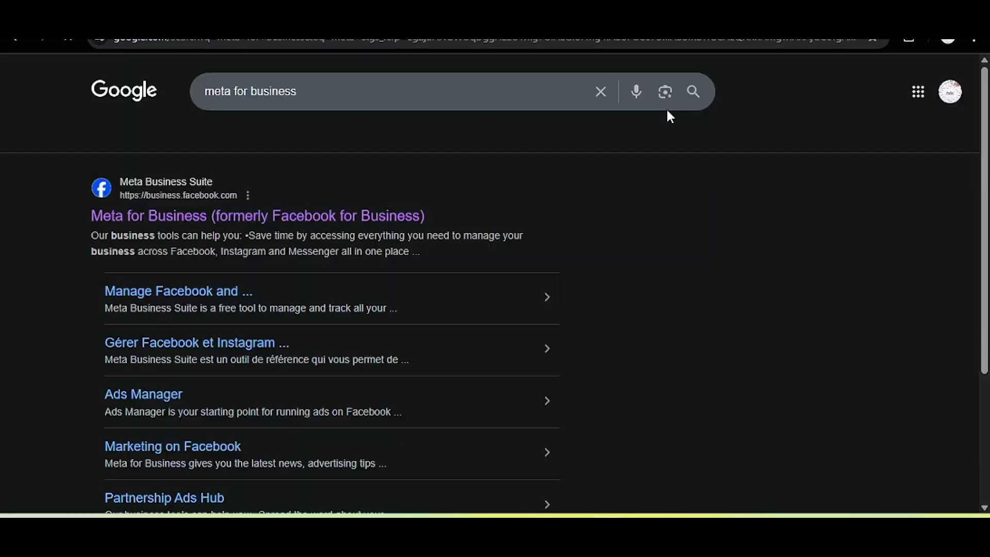
pyautogui.click(378, 216)
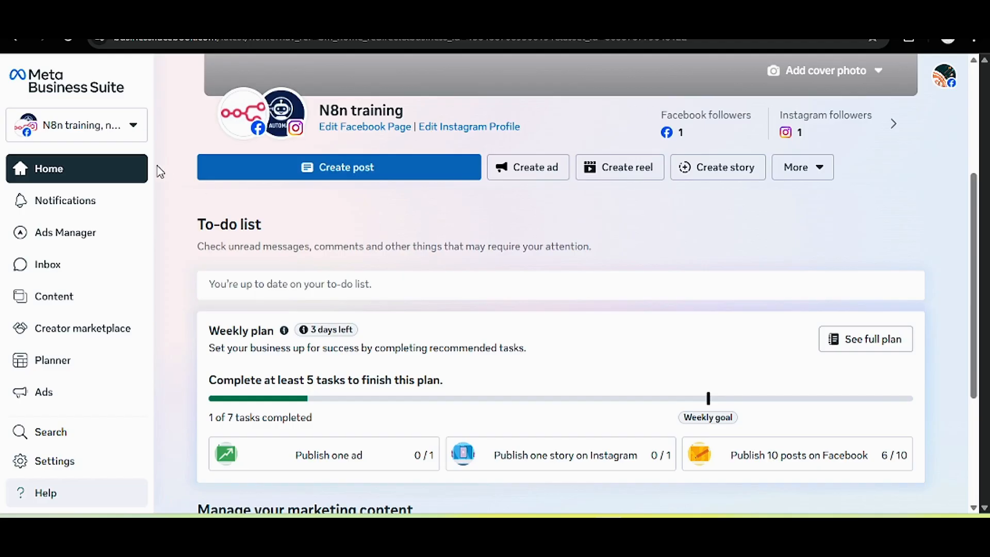
# Switch to the NOAH portfolio and open its business settings on the Pages section.
pyautogui.click(116, 126)
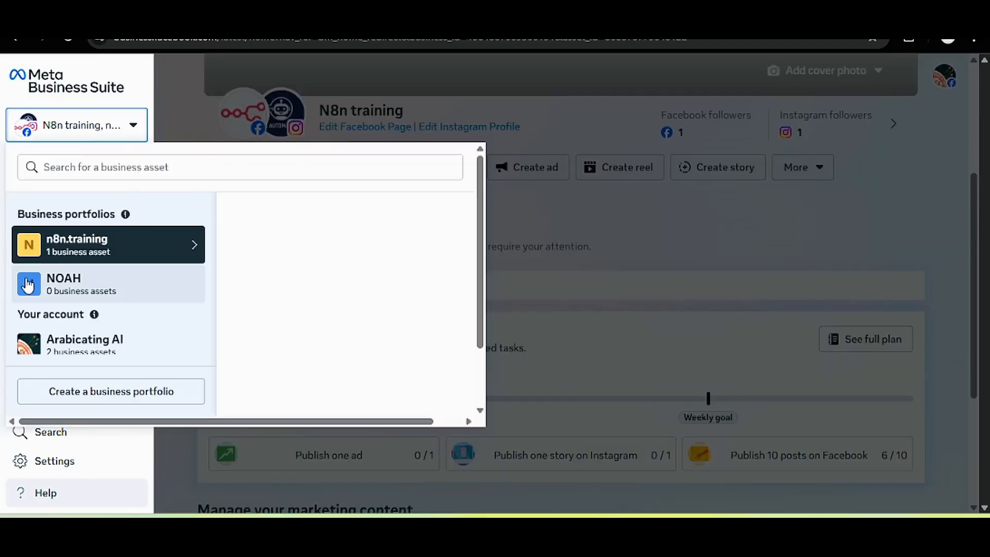
pyautogui.click(88, 302)
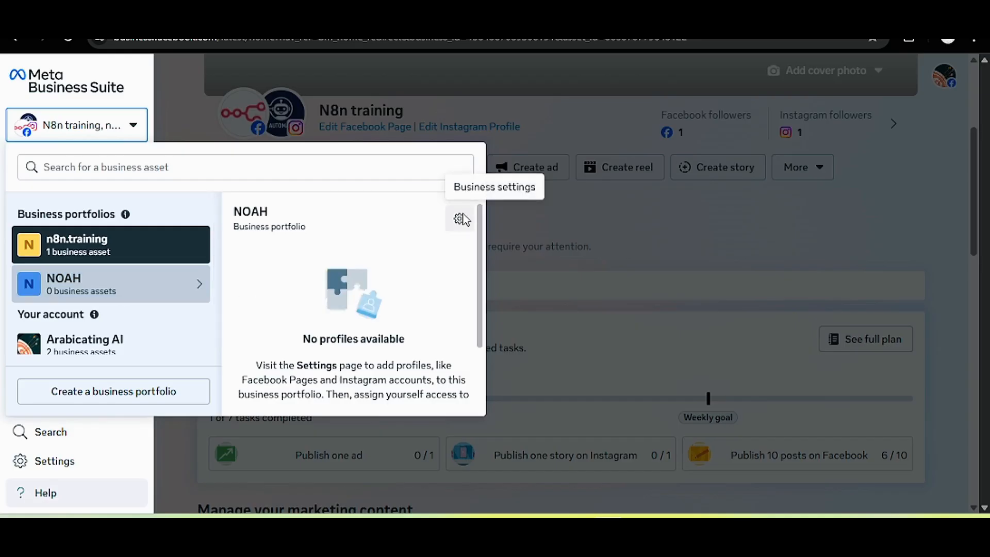
pyautogui.click(692, 251)
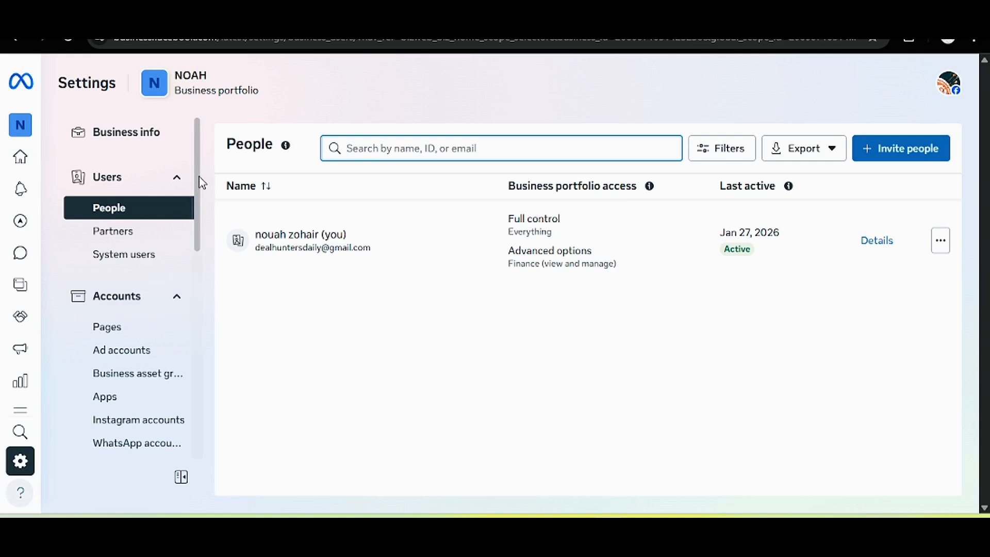
pyautogui.scroll(-3, 198, 196)
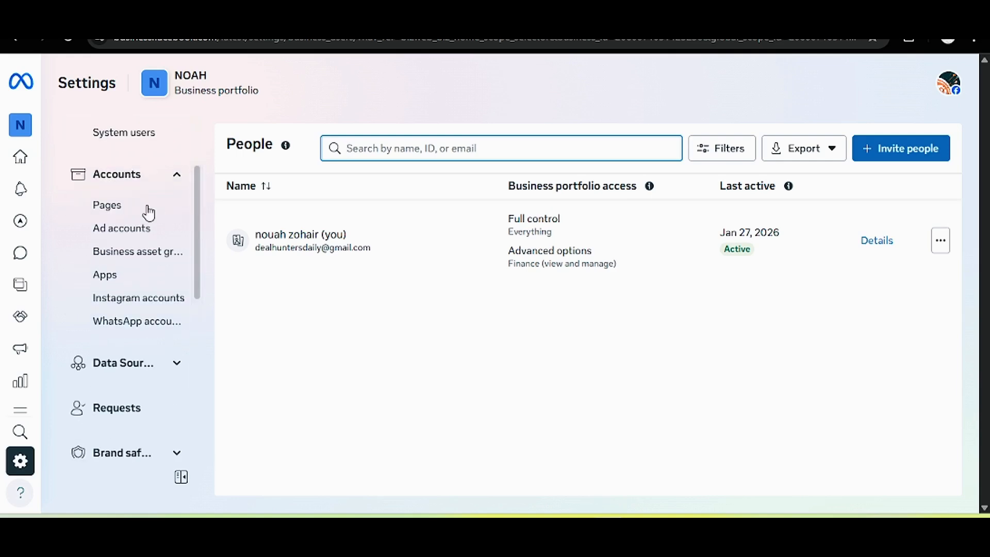
pyautogui.click(142, 209)
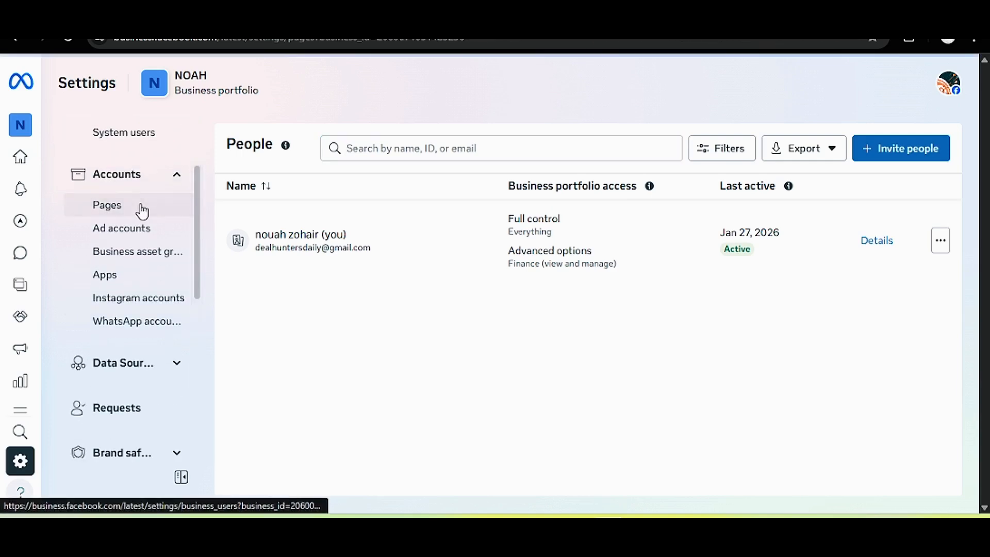
# Add an existing Facebook Page, searching 'n8n' and selecting N8n training.
pyautogui.scroll(-1, 962, 278)
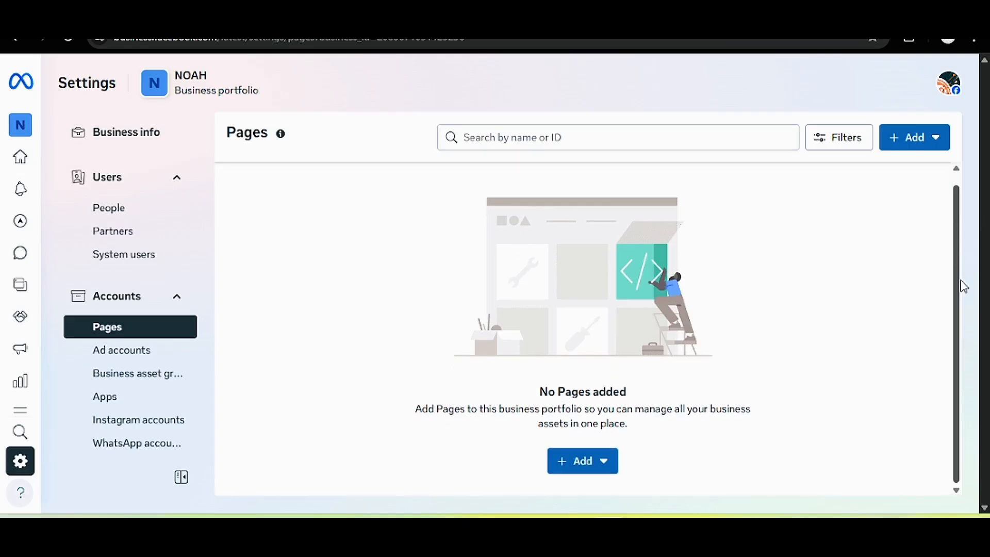
pyautogui.click(589, 466)
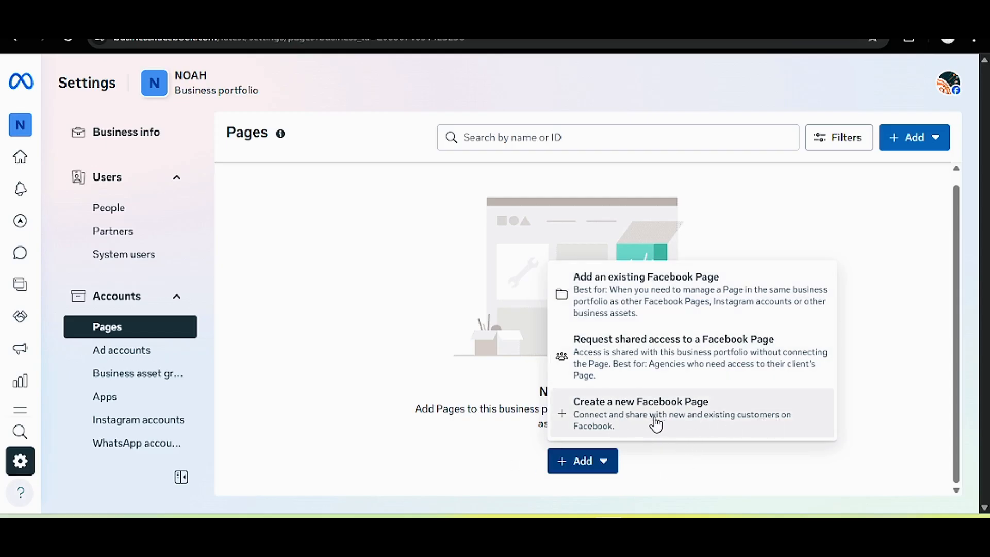
pyautogui.click(644, 304)
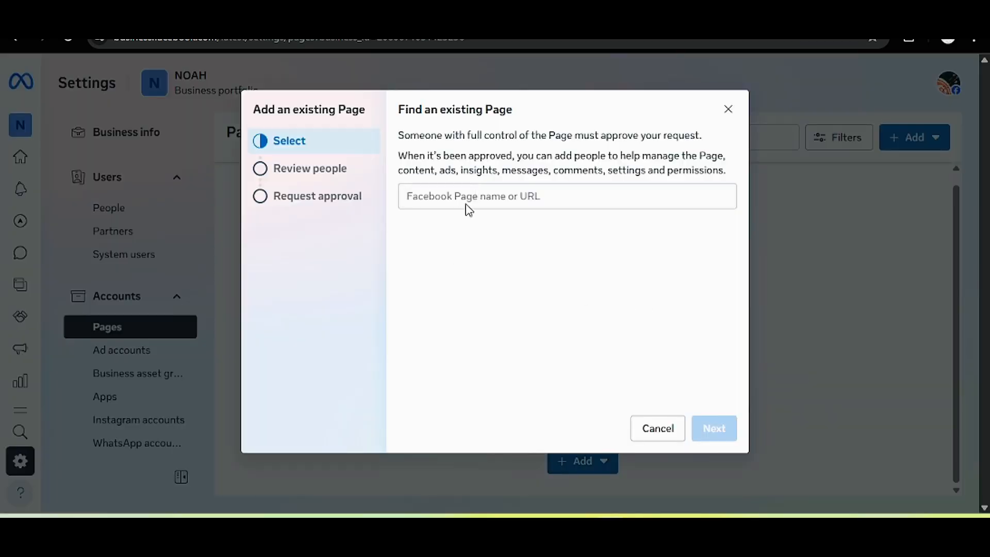
pyautogui.click(499, 195)
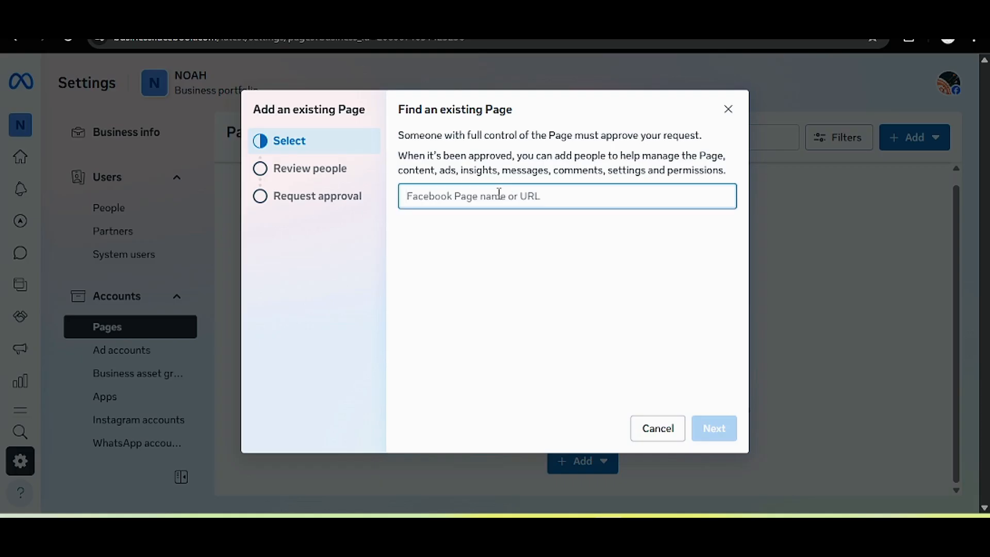
pyautogui.write('n8n')
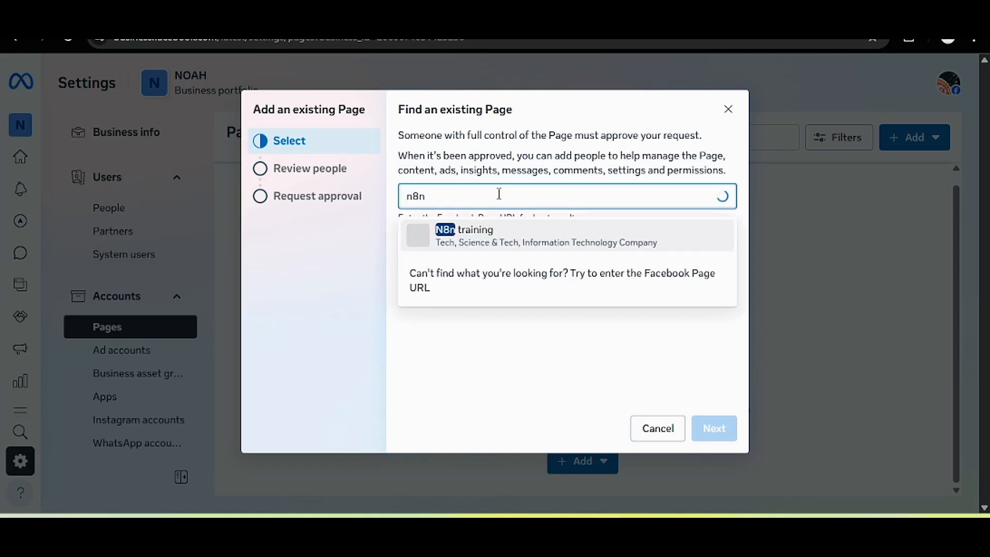
pyautogui.click(461, 245)
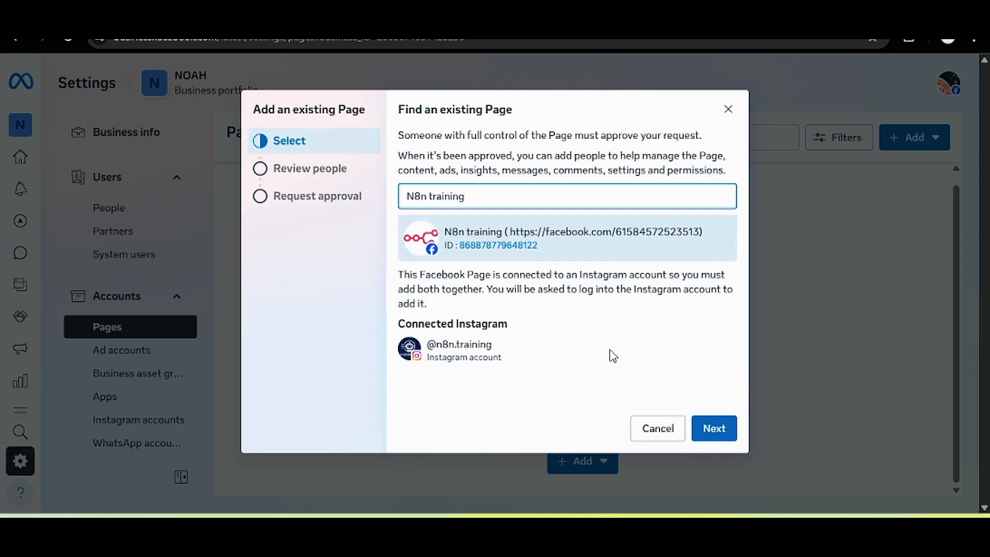
# Advance to the review step and agree to Meta's terms for adding the Page.
pyautogui.click(716, 437)
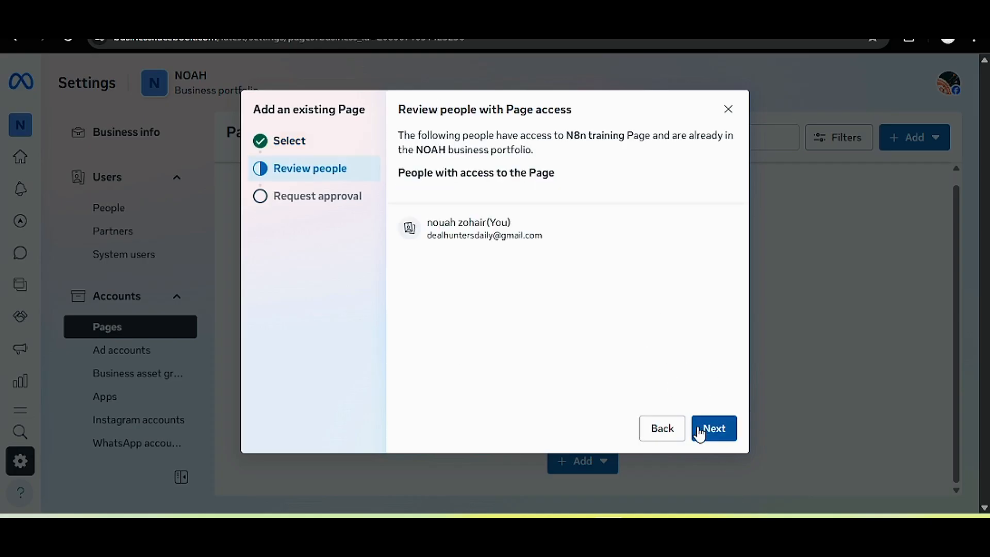
pyautogui.click(700, 428)
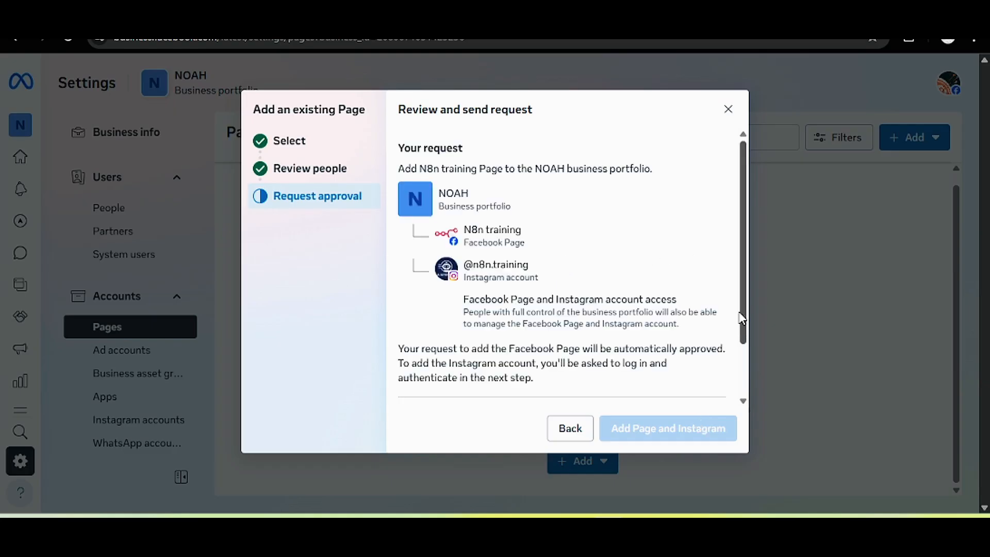
pyautogui.scroll(-2, 742, 361)
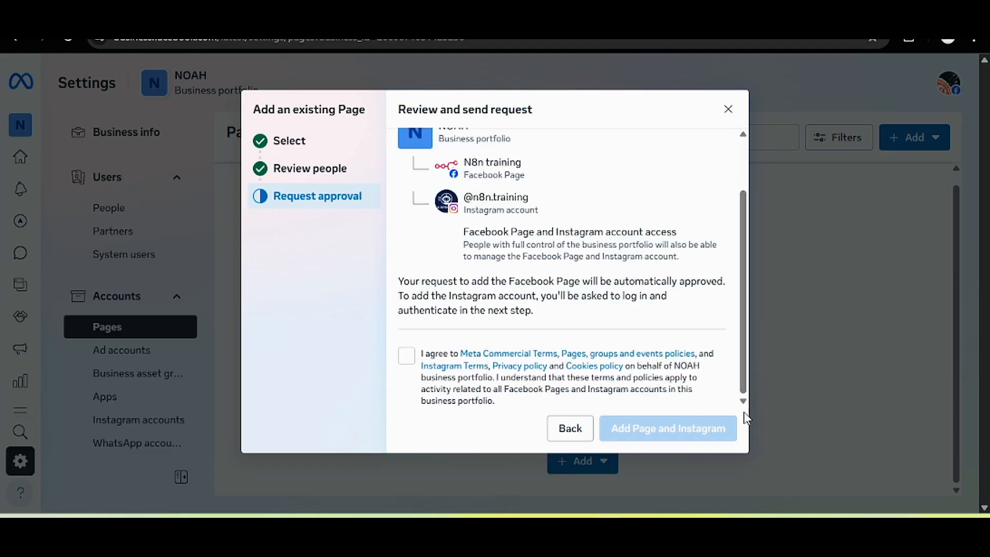
pyautogui.click(406, 355)
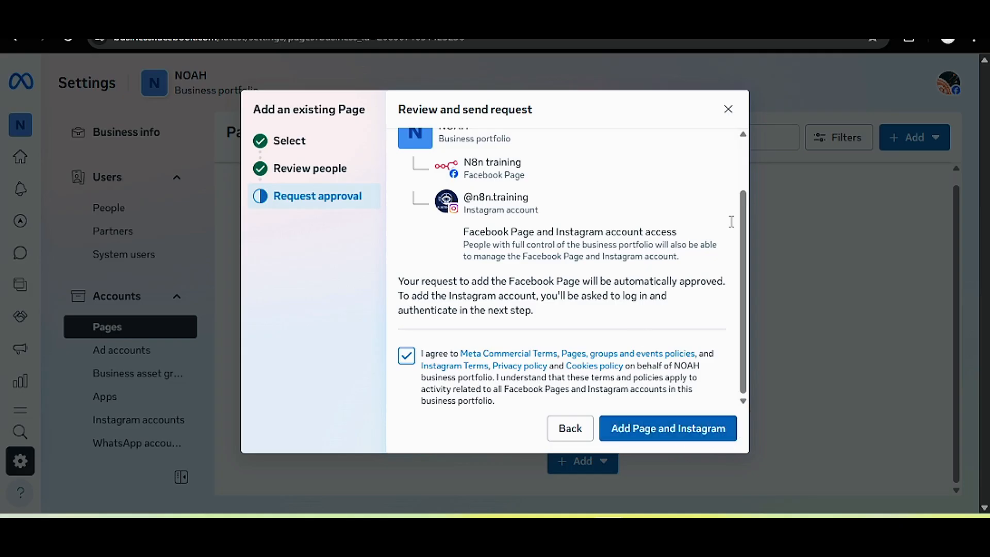
# Back out of the Add Page dialog and cancel adding the Page.
pyautogui.click(570, 431)
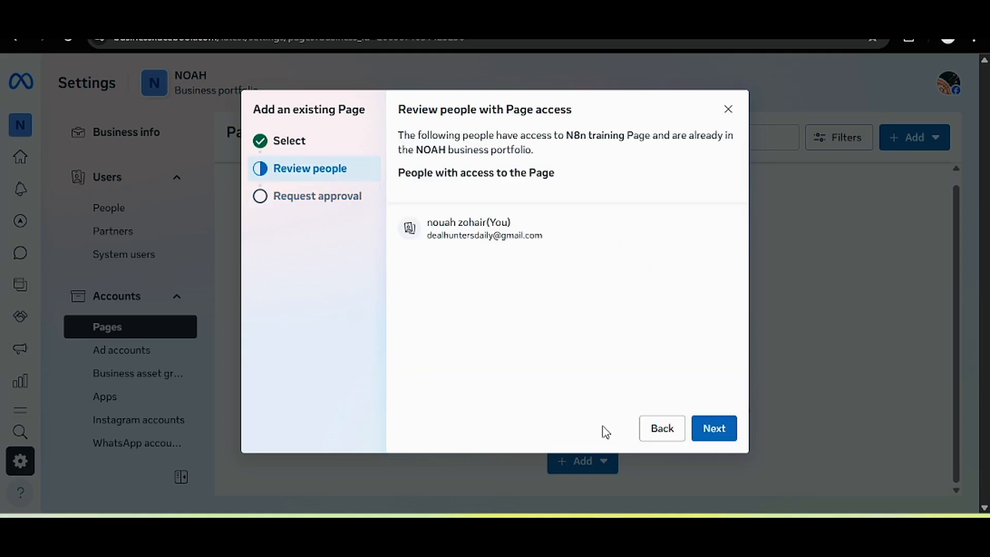
pyautogui.click(653, 430)
pyautogui.click(656, 428)
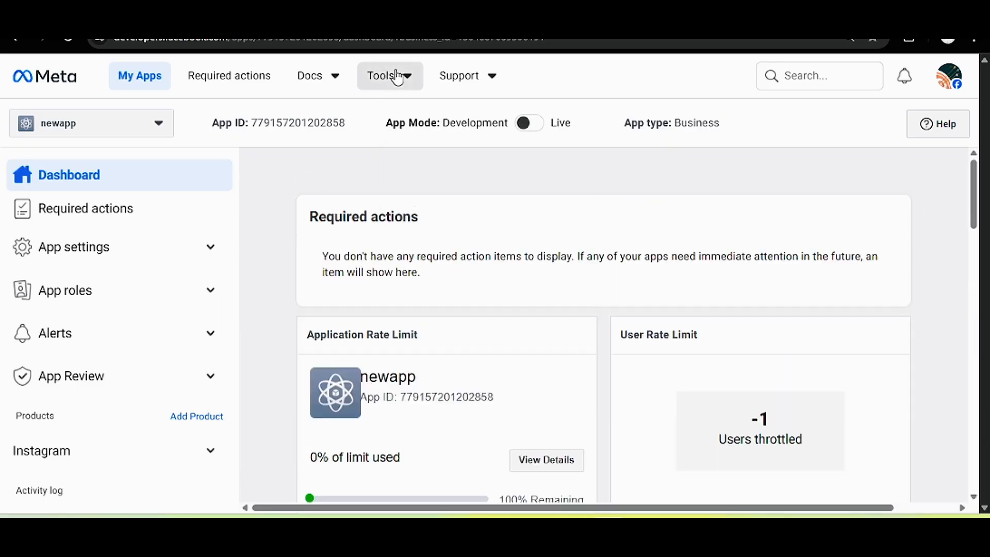
# Open the Graph API Explorer from the developer tools.
pyautogui.click(387, 78)
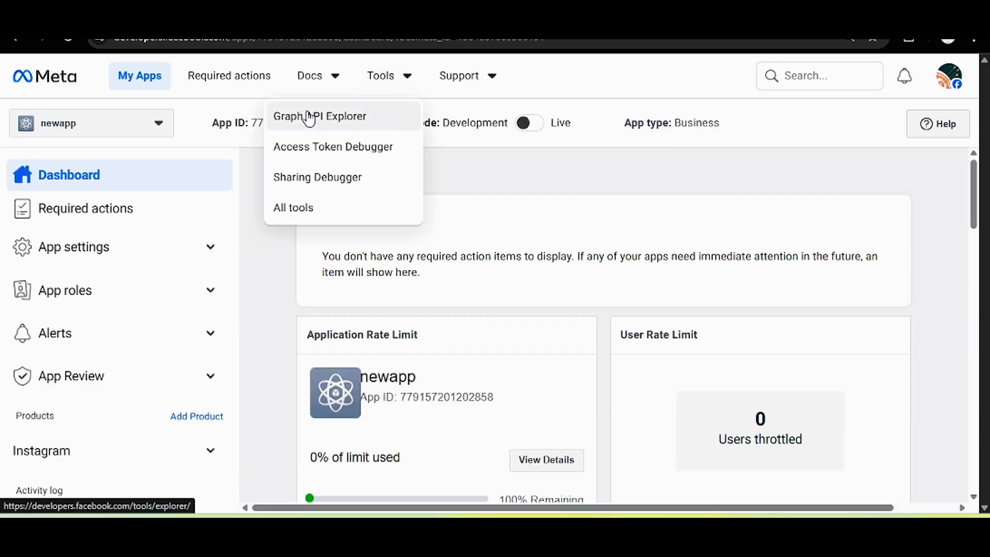
pyautogui.rightClick(340, 114)
pyautogui.click(403, 133)
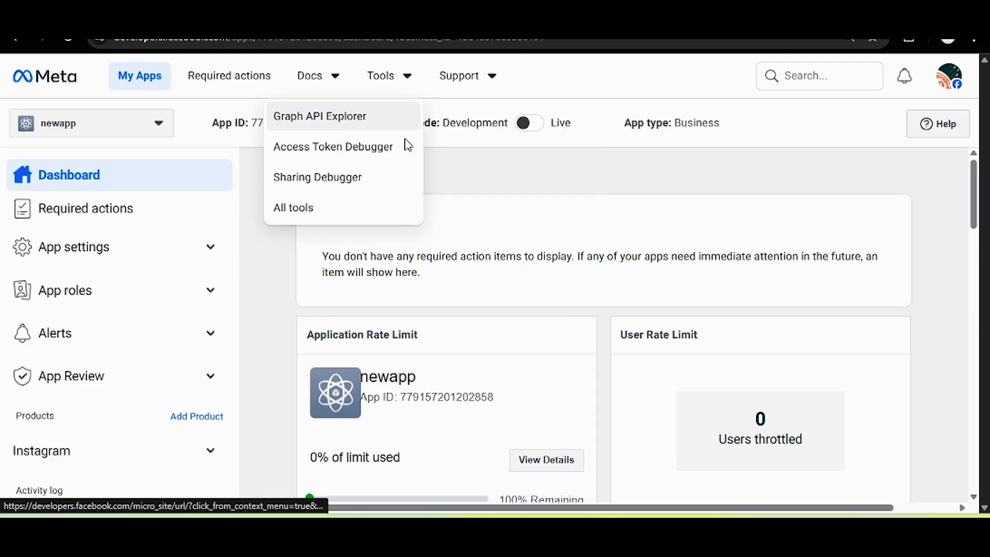
pyautogui.click(405, 118)
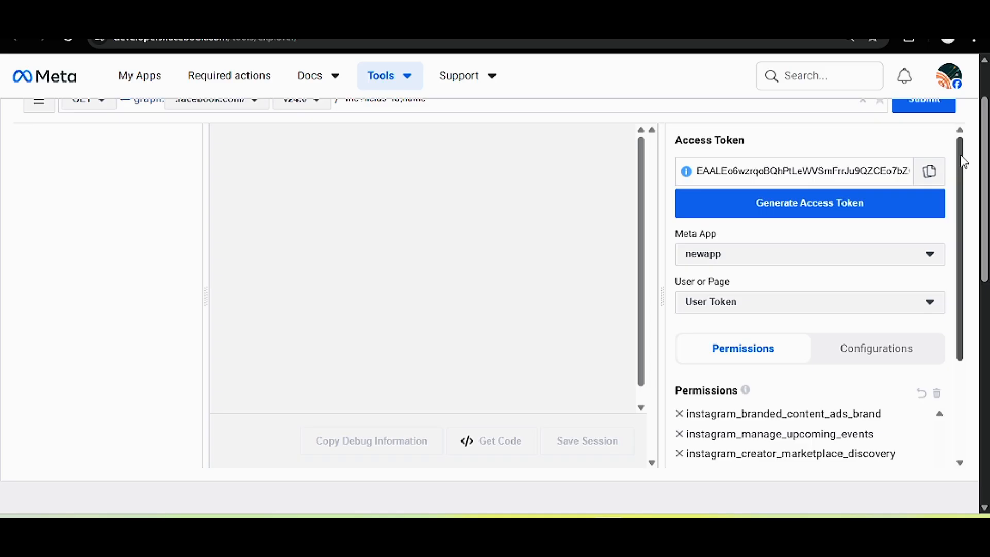
pyautogui.scroll(-3, 964, 162)
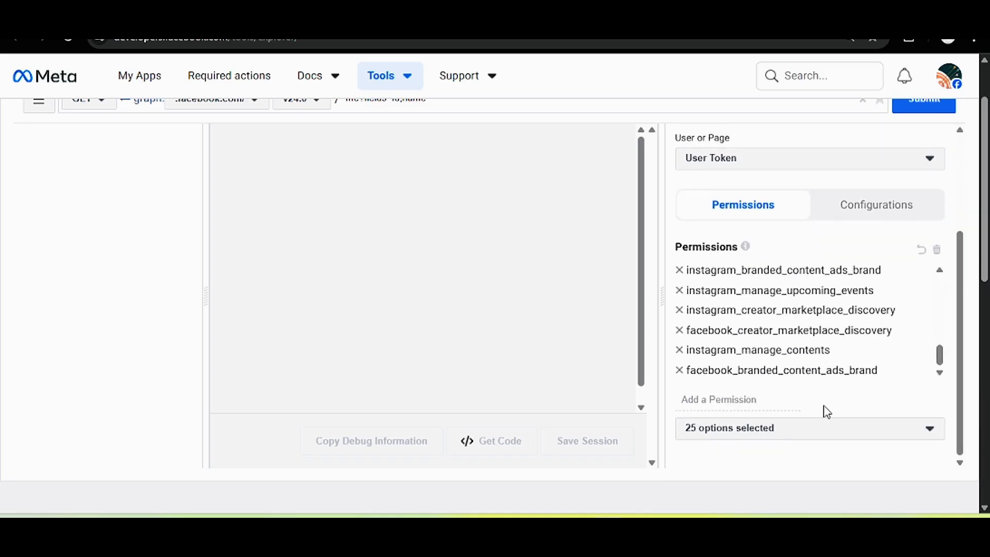
# Add the instagram_ and pages_ permissions to the token, then request token generation.
pyautogui.click(728, 438)
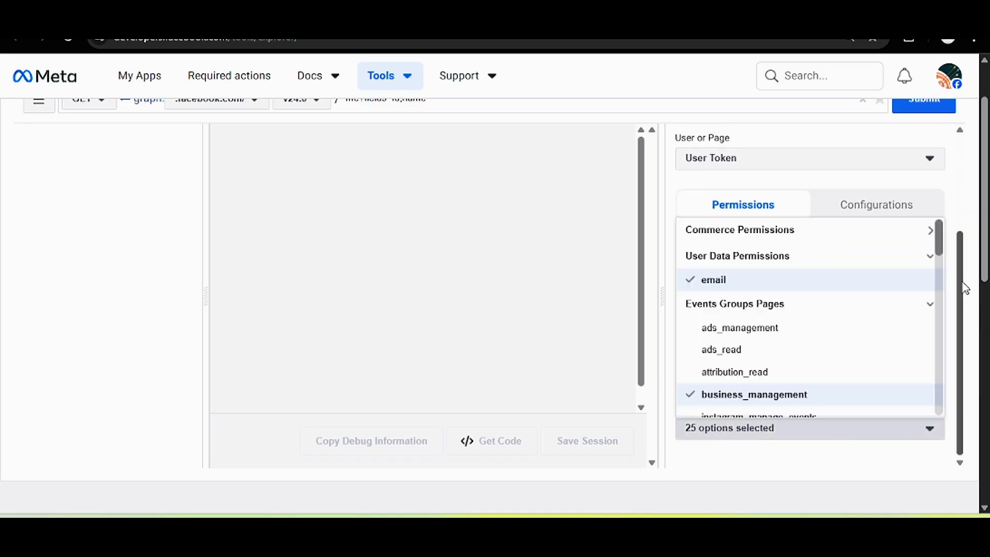
pyautogui.moveTo(937, 242); pyautogui.dragTo(939, 331)
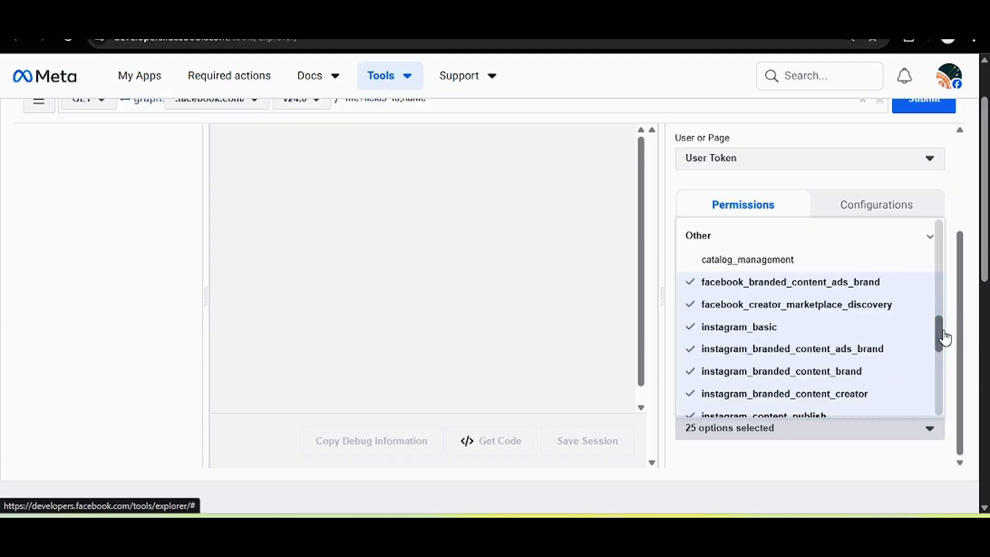
pyautogui.moveTo(945, 338); pyautogui.dragTo(941, 433)
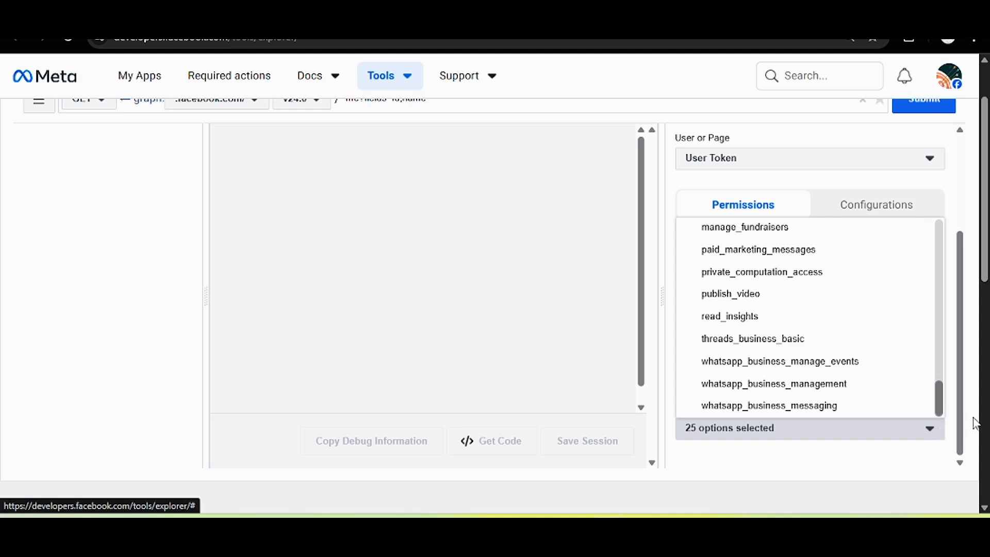
pyautogui.scroll(5, 963, 310)
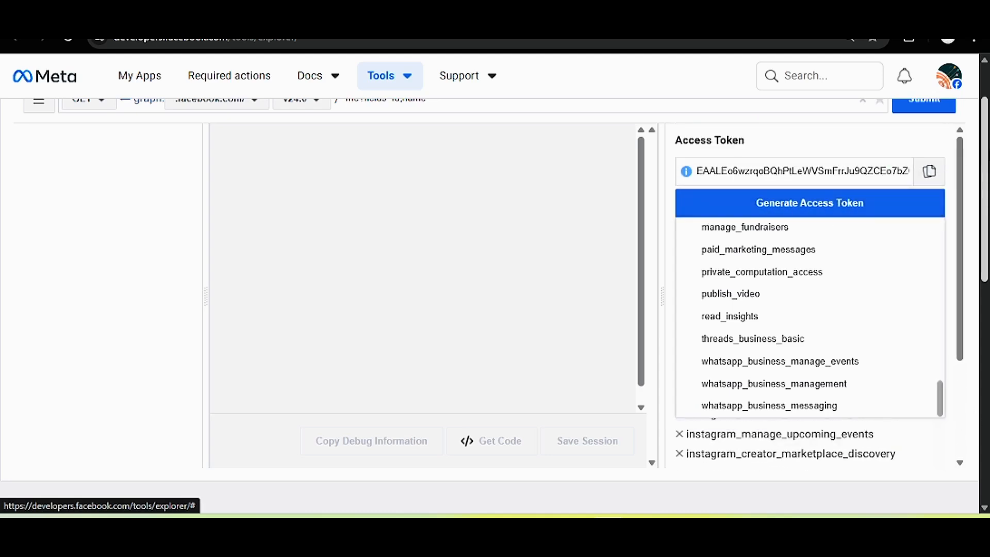
pyautogui.click(953, 209)
pyautogui.moveTo(959, 201); pyautogui.dragTo(950, 316)
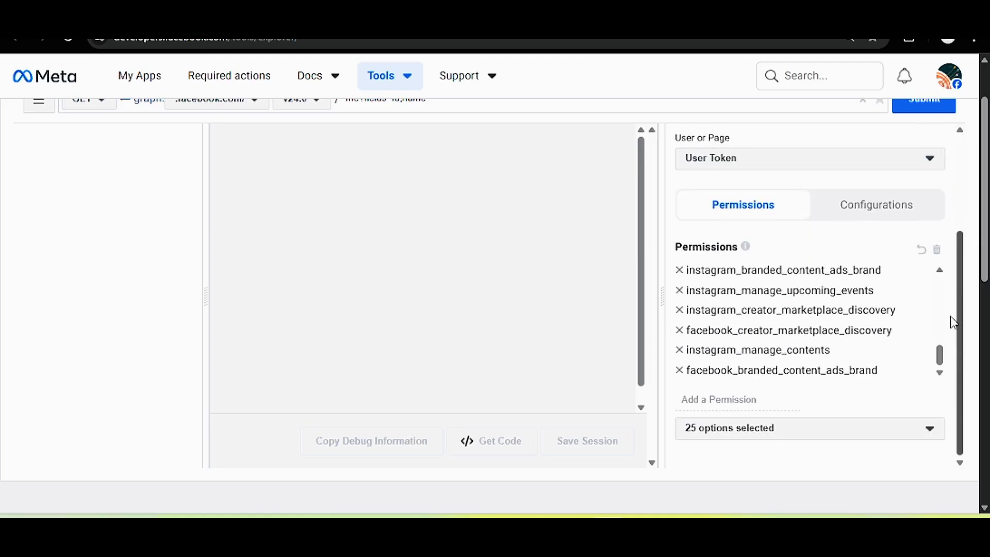
pyautogui.moveTo(954, 374); pyautogui.dragTo(982, 93)
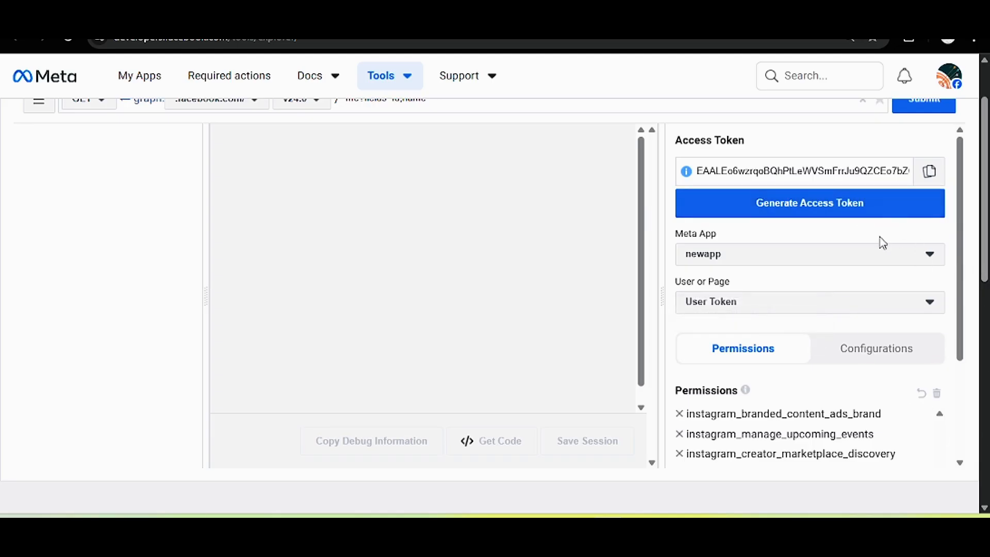
pyautogui.click(880, 215)
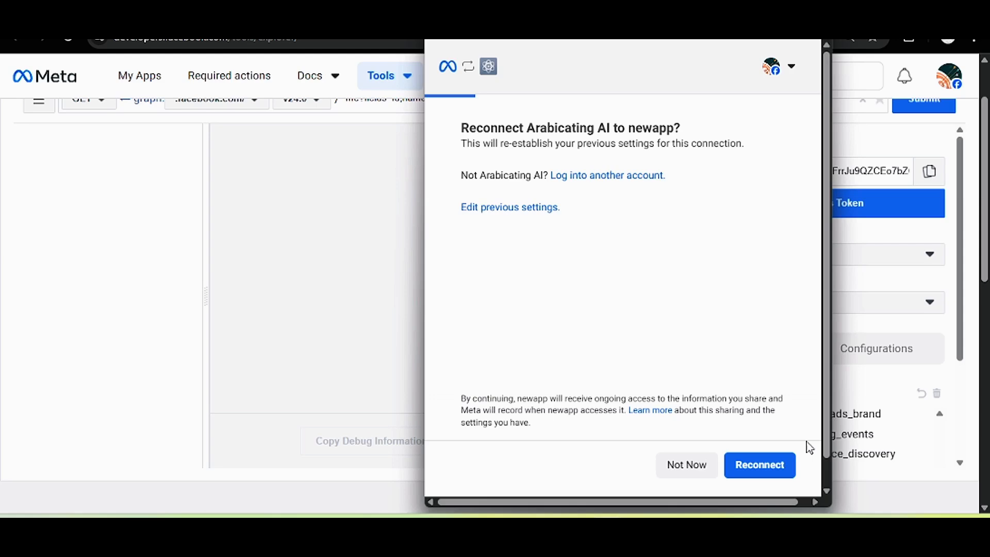
# Reconnect the account to newapp to issue the new token with 25 permissions.
pyautogui.click(758, 461)
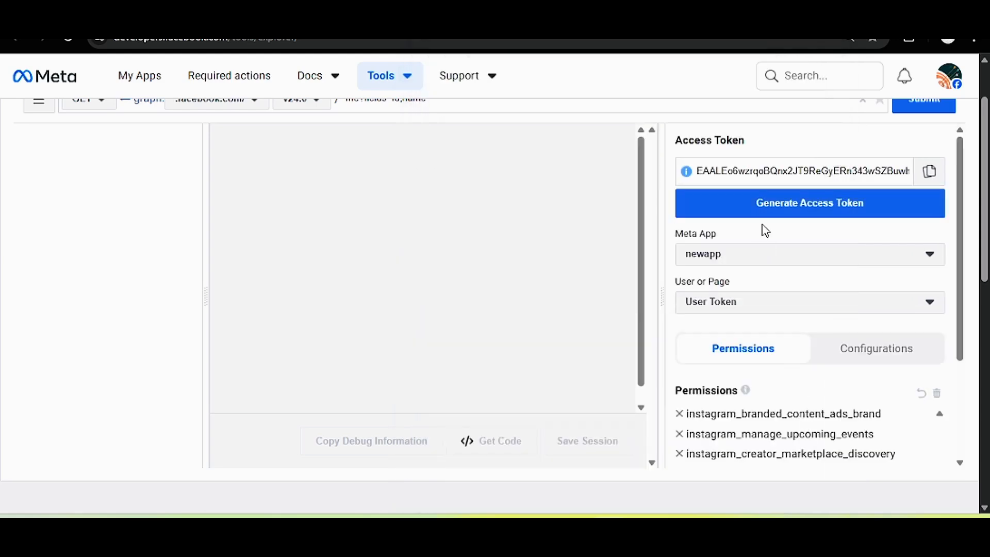
pyautogui.moveTo(960, 259); pyautogui.dragTo(981, 195)
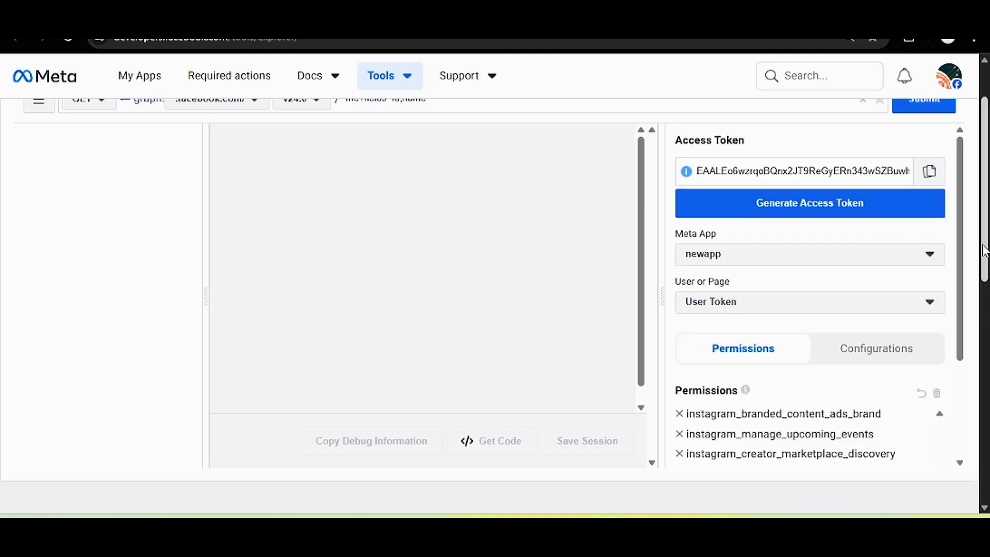
pyautogui.scroll(2, 526, 187)
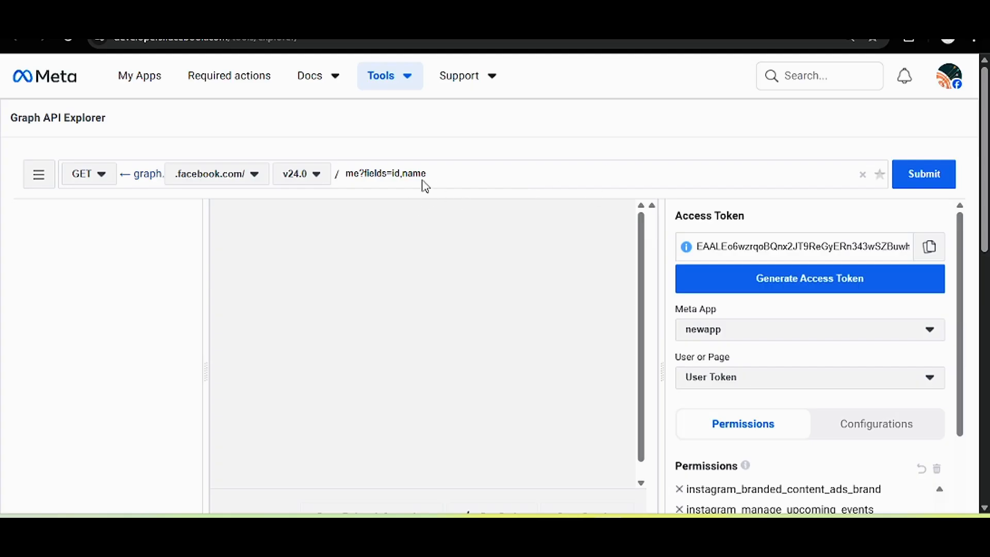
# Change the request path to me/accounts and submit the query.
pyautogui.moveTo(455, 174); pyautogui.dragTo(356, 170)
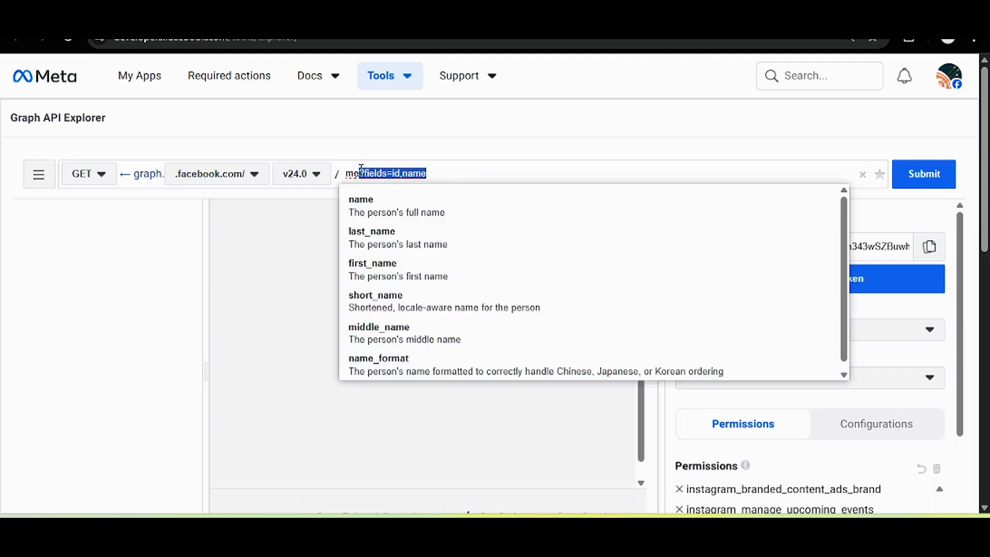
pyautogui.press('BackSpace')
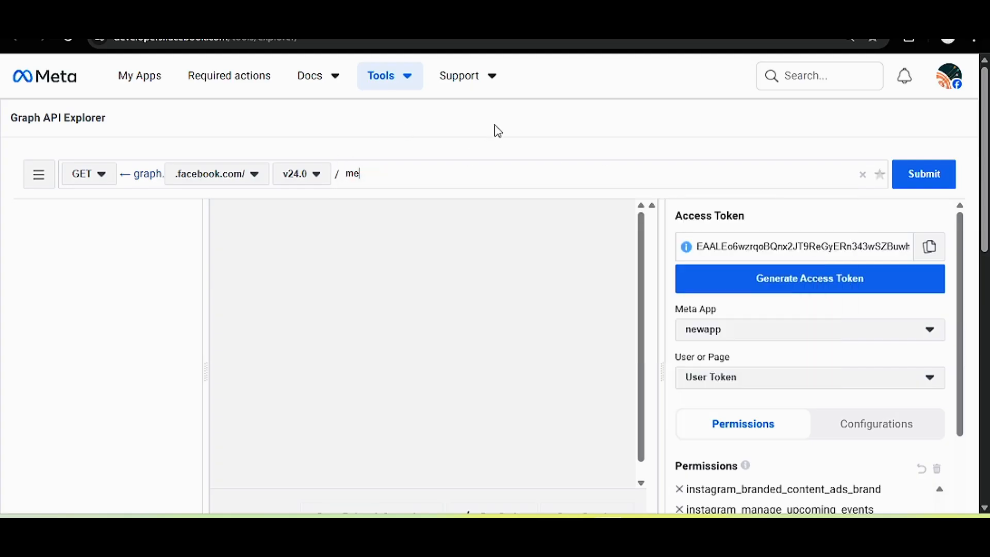
pyautogui.write('/')
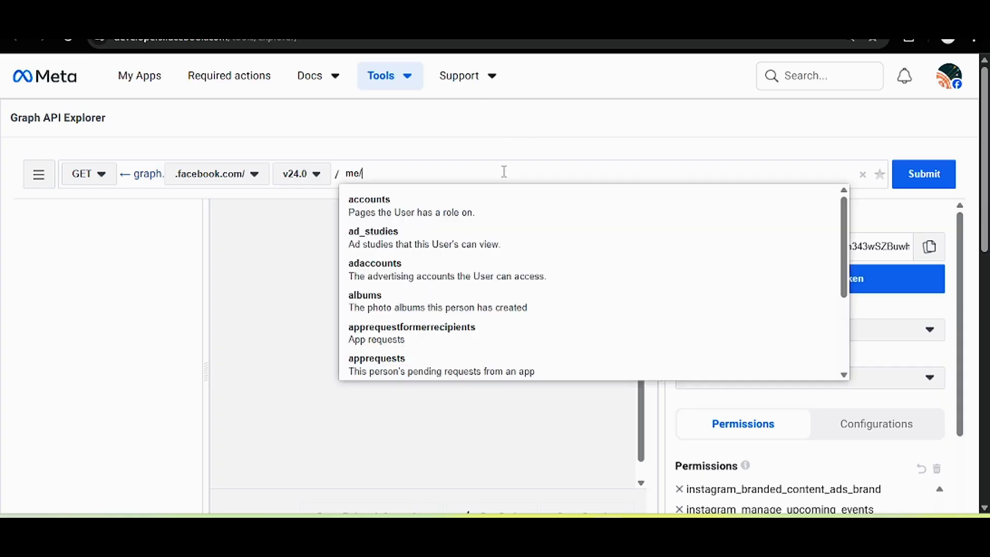
pyautogui.click(386, 205)
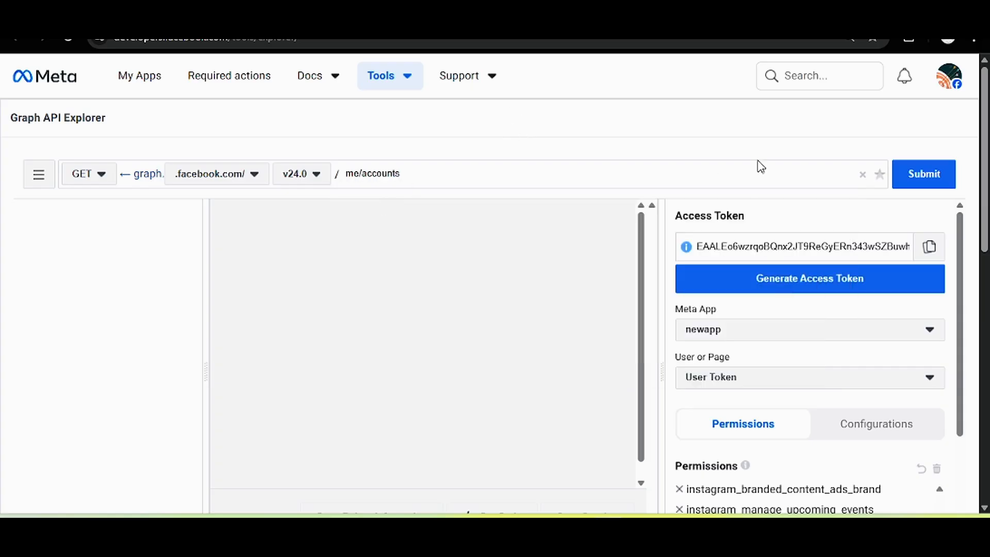
pyautogui.click(935, 187)
# Select and copy the N8n training page's access_token from the JSON response.
pyautogui.scroll(-5, 656, 319)
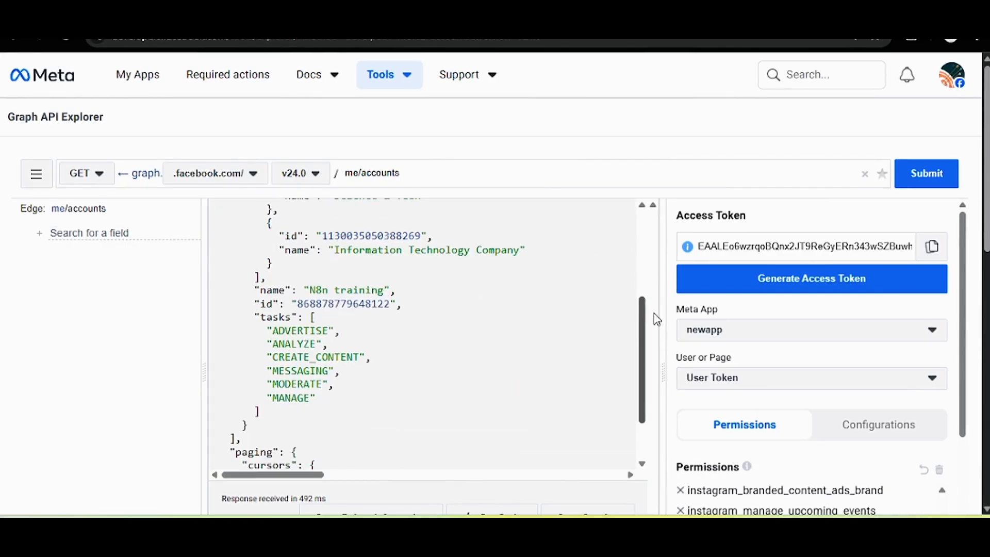
pyautogui.scroll(-3, 652, 361)
pyautogui.scroll(3, 651, 371)
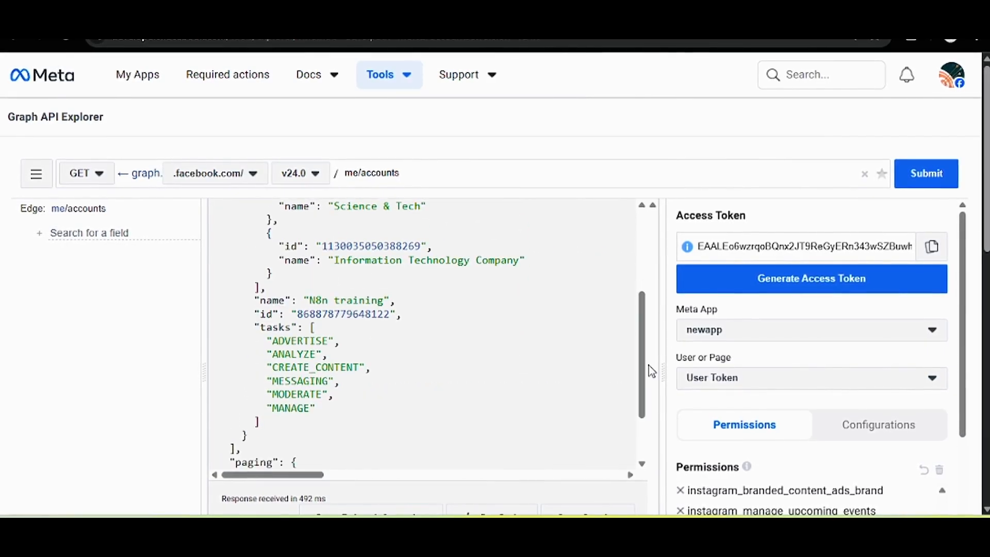
pyautogui.scroll(3, 651, 371)
pyautogui.moveTo(353, 253); pyautogui.dragTo(502, 260)
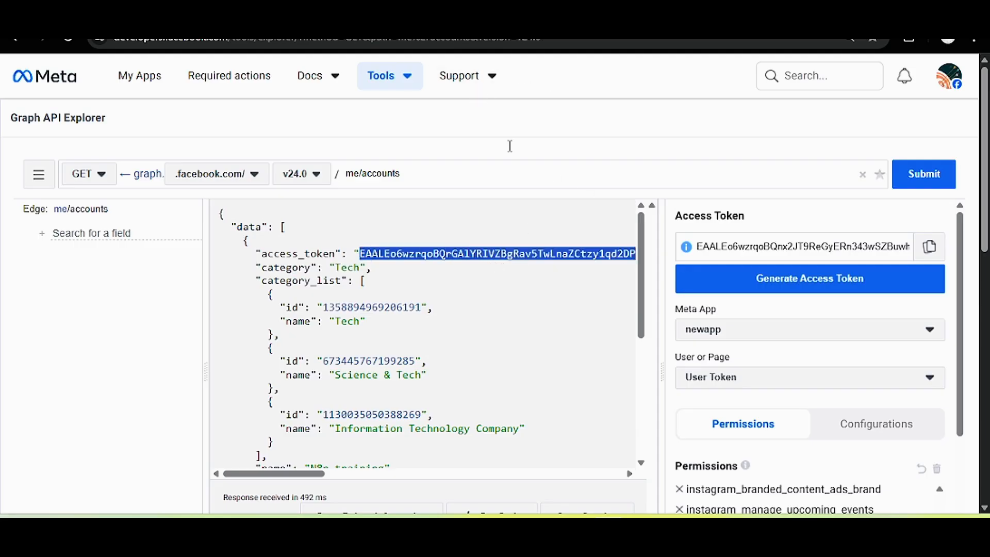
pyautogui.click(399, 81)
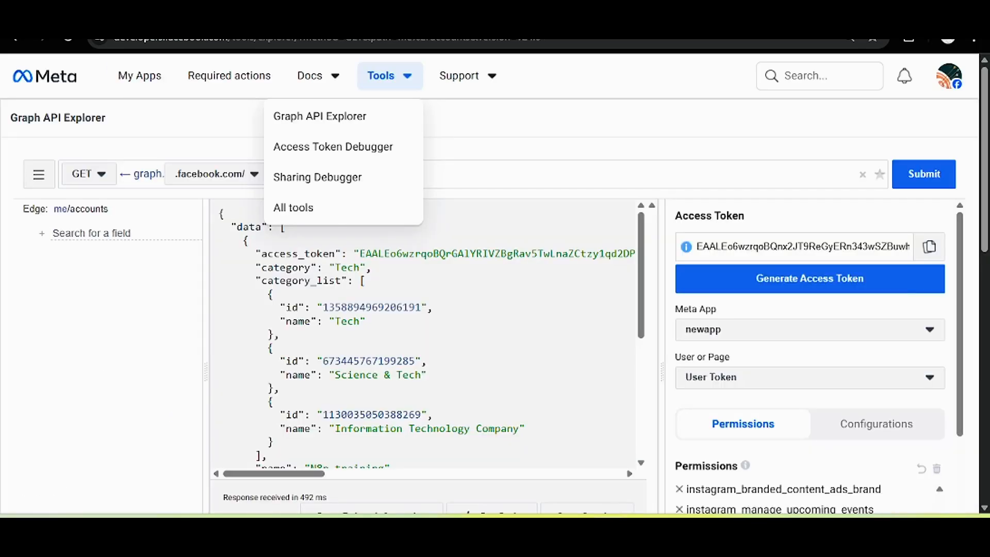
# Open the Access Token Debugger in a new tab and debug the pasted page token.
pyautogui.rightClick(328, 146)
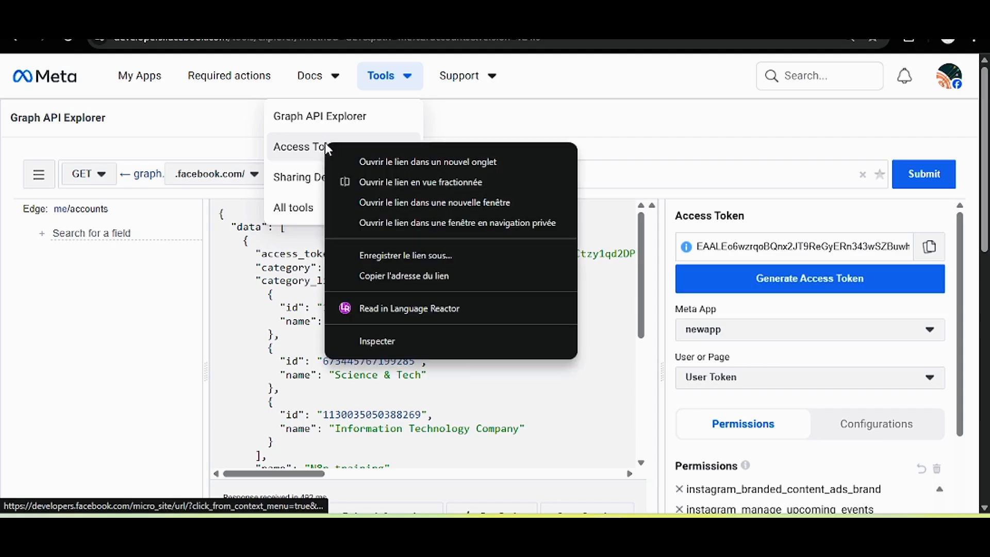
pyautogui.click(358, 163)
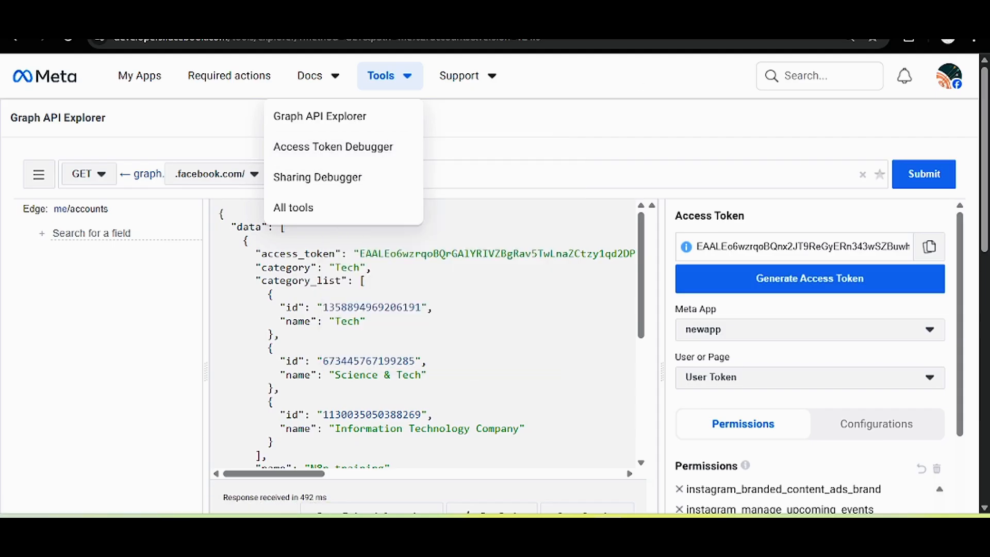
pyautogui.click(641, 31)
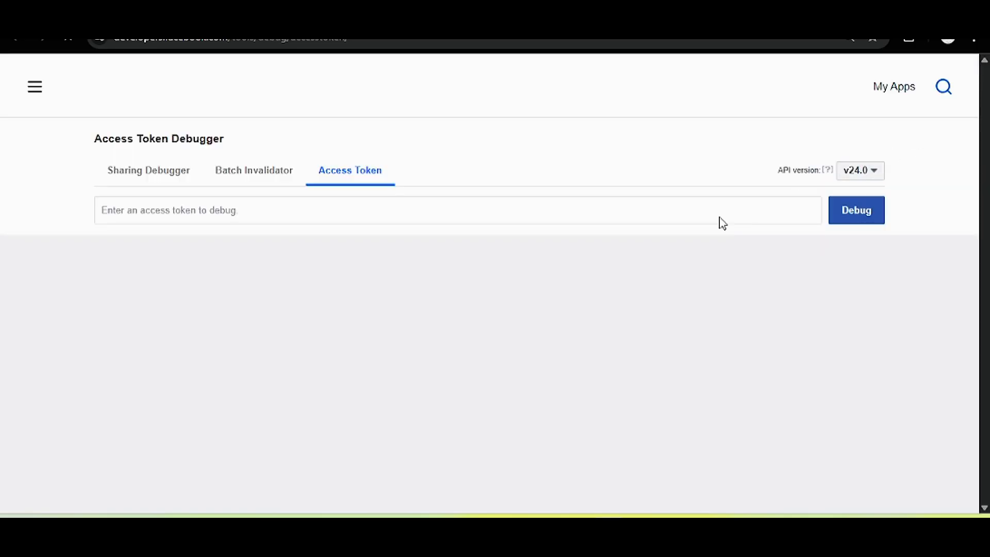
pyautogui.click(702, 211)
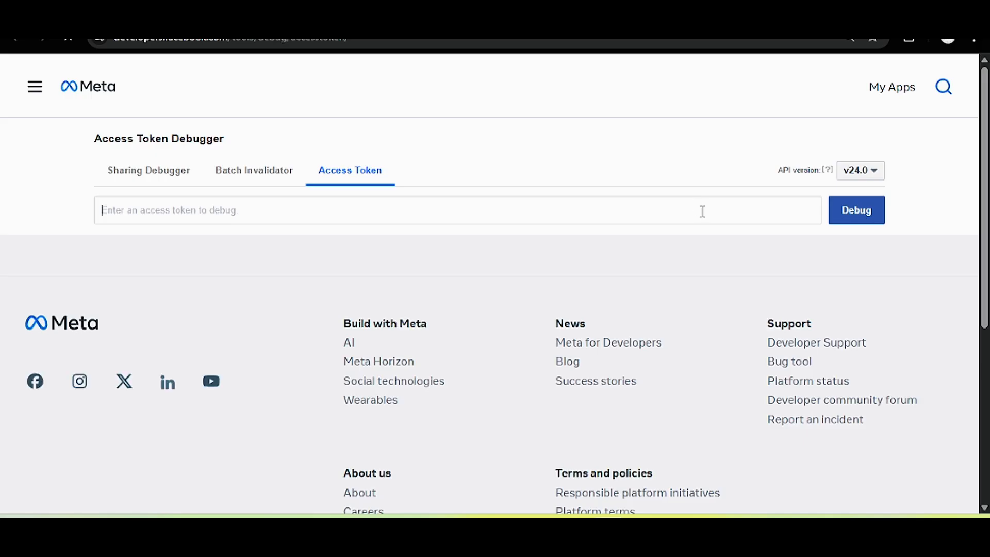
pyautogui.hotkey('ctrl', 'v')
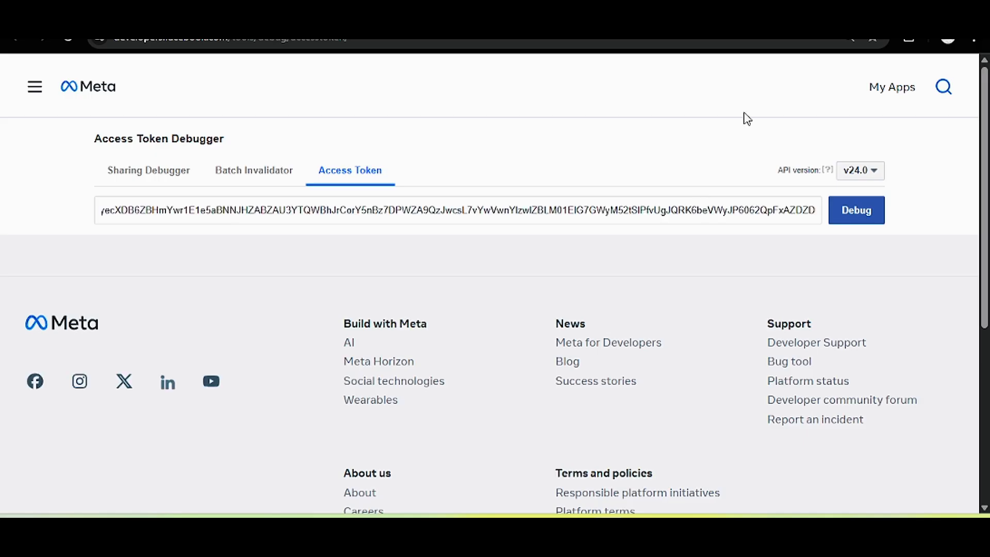
pyautogui.click(855, 211)
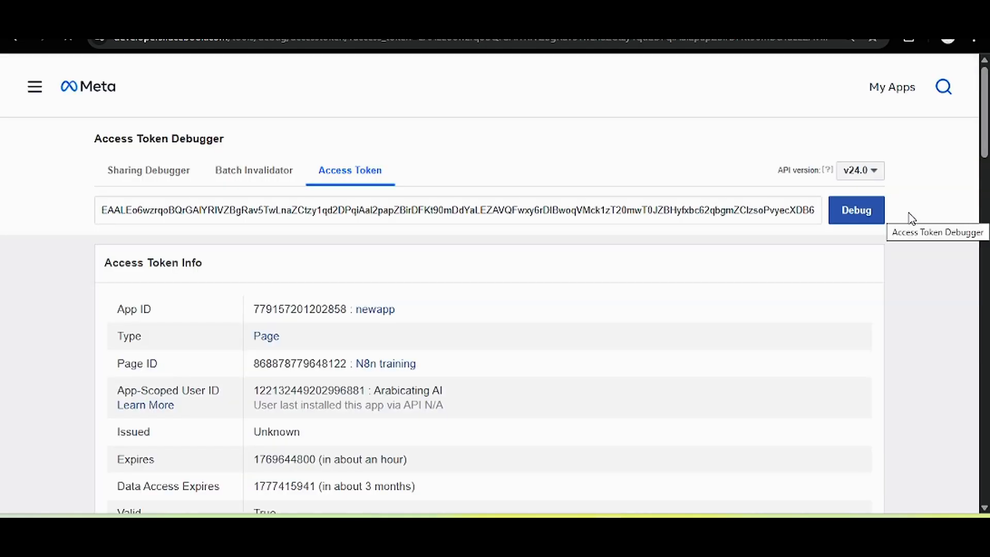
# Review the token's Page ID, user ID, about-an-hour expiry and scopes.
pyautogui.scroll(-4, 952, 180)
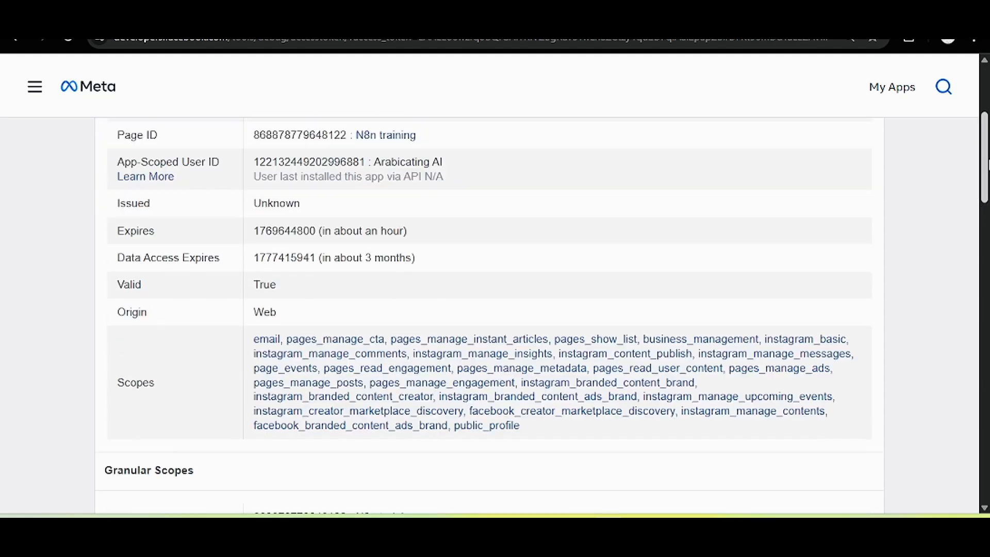
pyautogui.scroll(2, 952, 156)
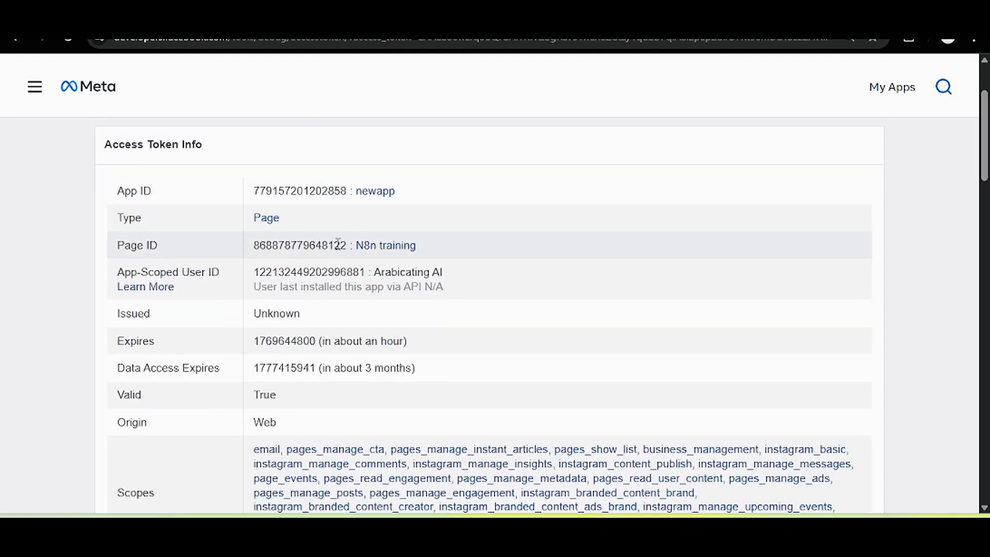
pyautogui.moveTo(344, 246); pyautogui.dragTo(245, 254)
pyautogui.click(497, 267)
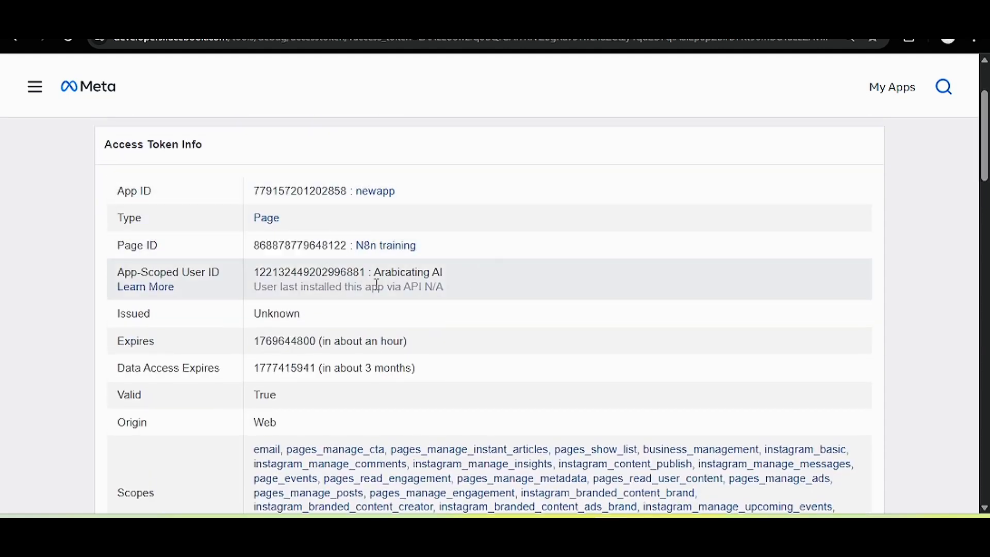
pyautogui.moveTo(365, 269); pyautogui.dragTo(254, 287)
pyautogui.click(380, 306)
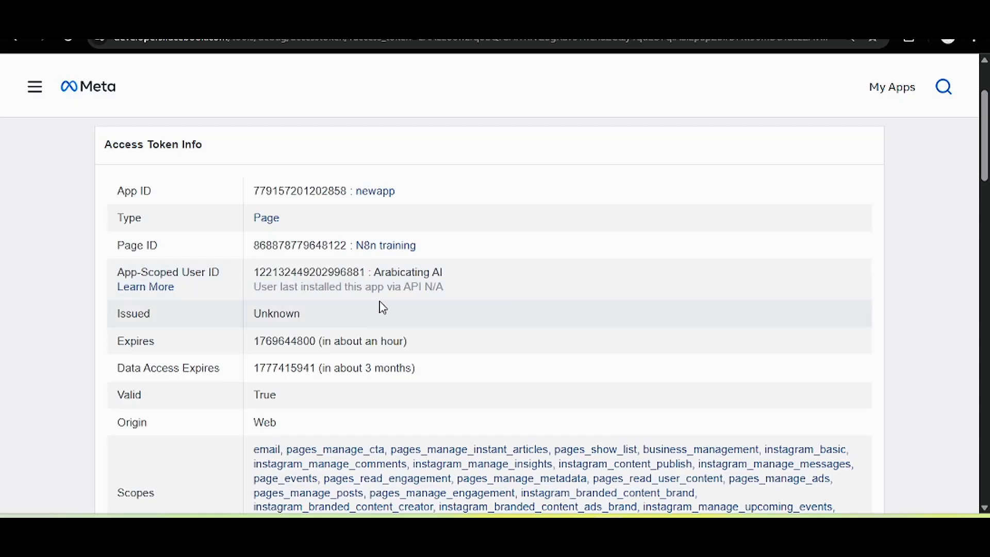
pyautogui.scroll(-3, 892, 279)
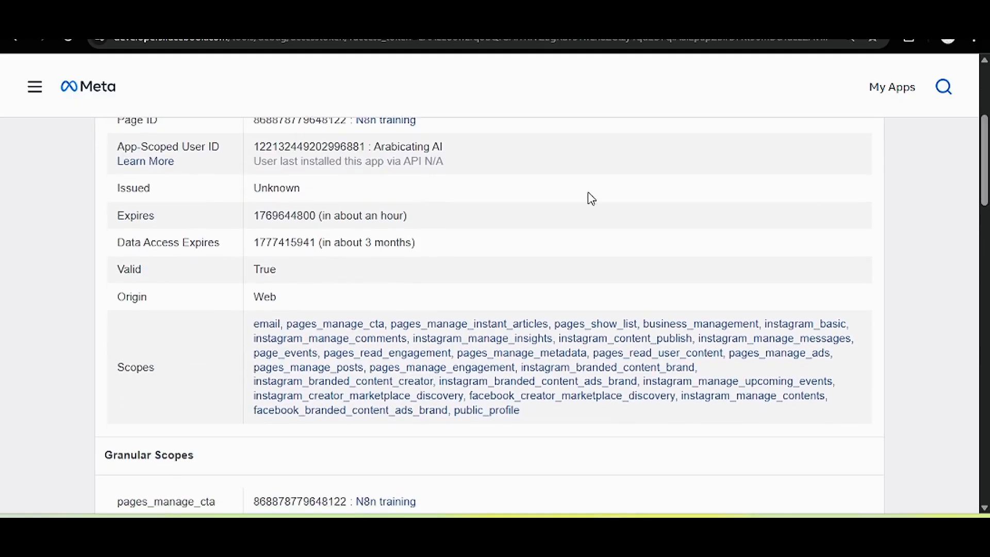
pyautogui.moveTo(328, 220); pyautogui.dragTo(374, 216)
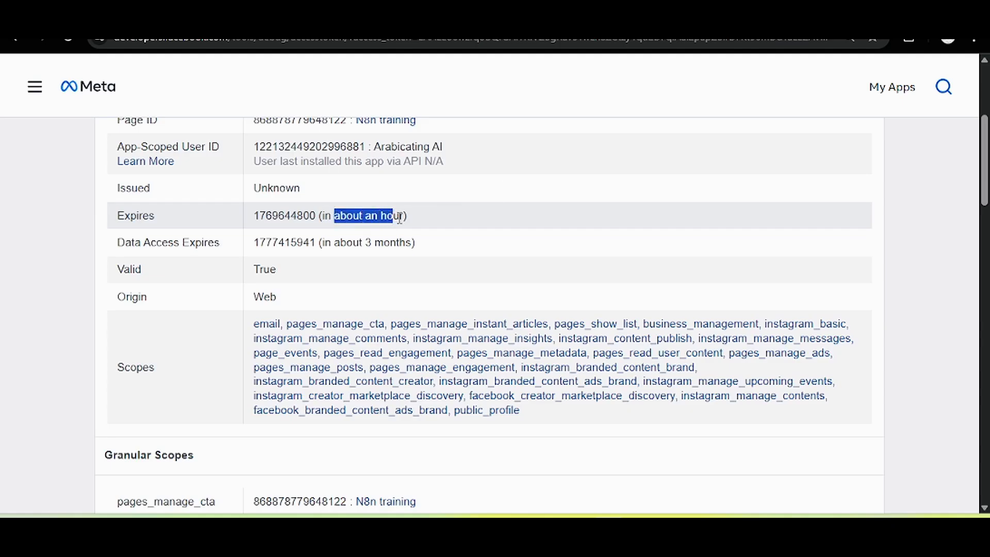
pyautogui.click(400, 216)
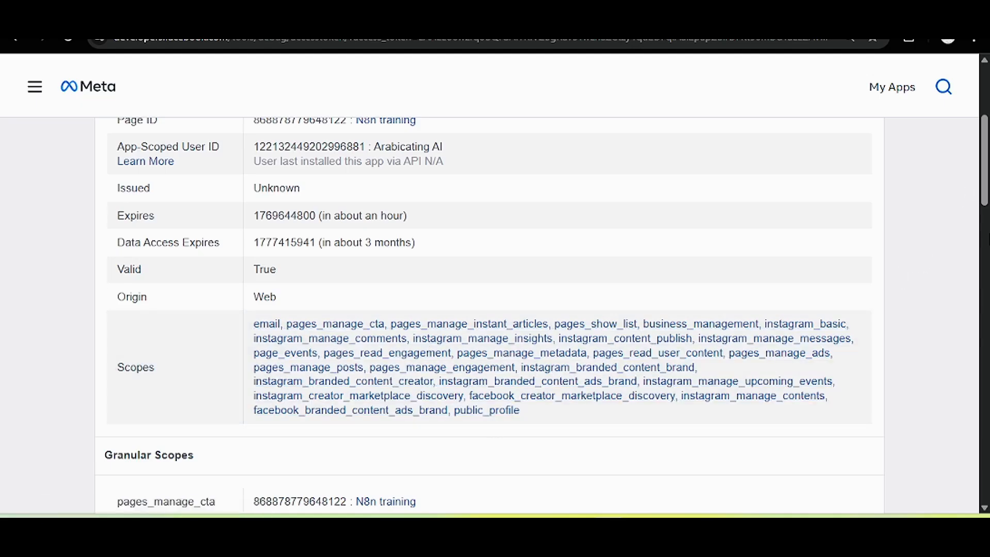
pyautogui.scroll(-10, 488, 314)
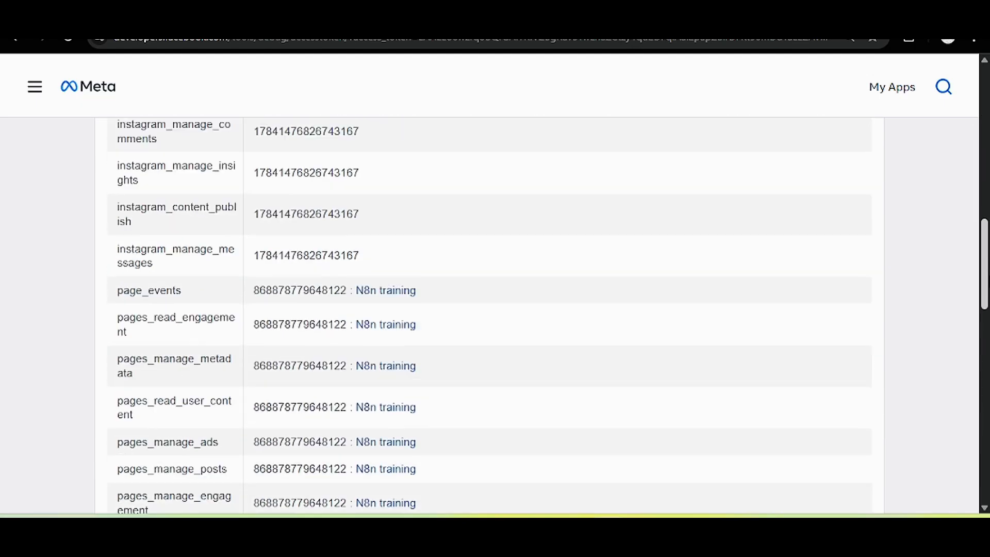
pyautogui.moveTo(987, 281); pyautogui.dragTo(978, 395)
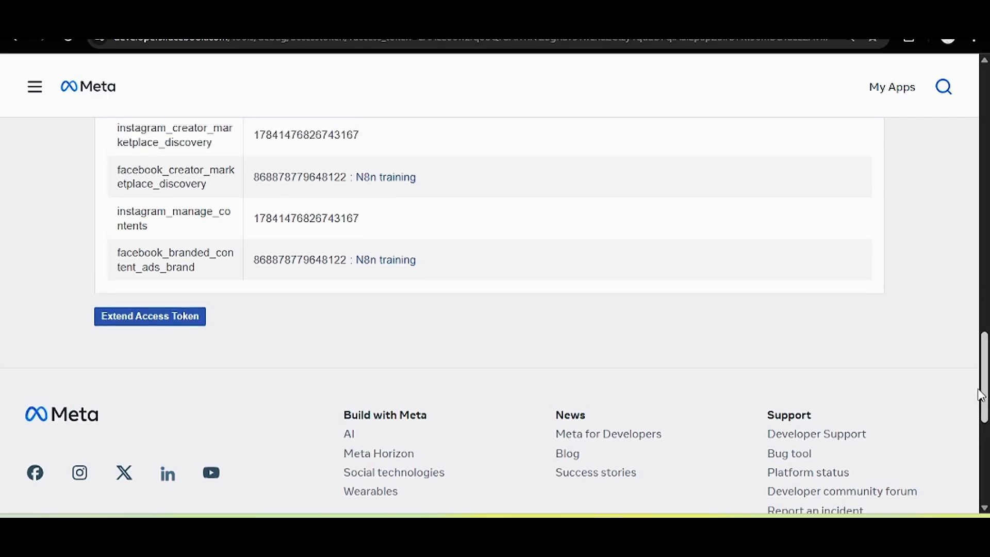
pyautogui.scroll(2, 289, 435)
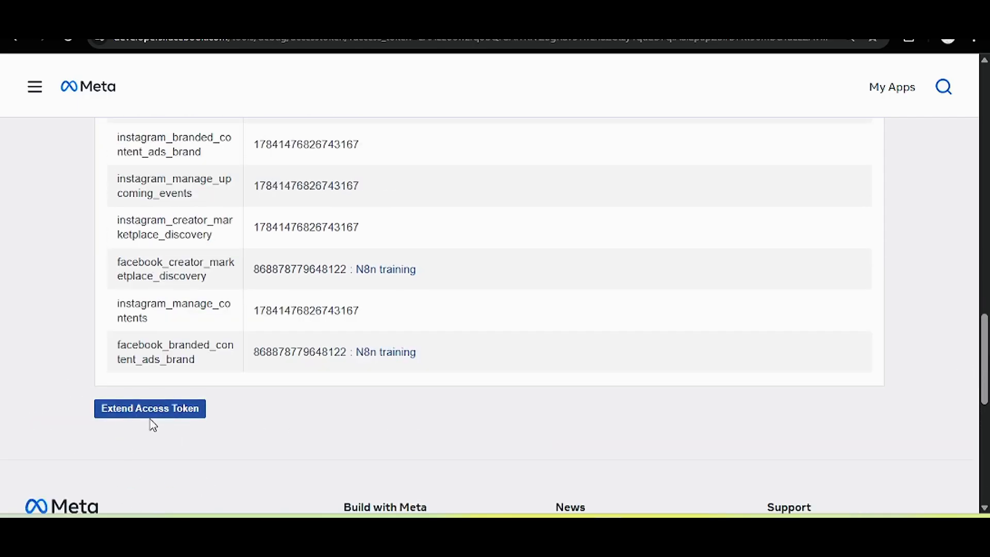
# Generate the long-lived access token and select it for copying.
pyautogui.click(197, 410)
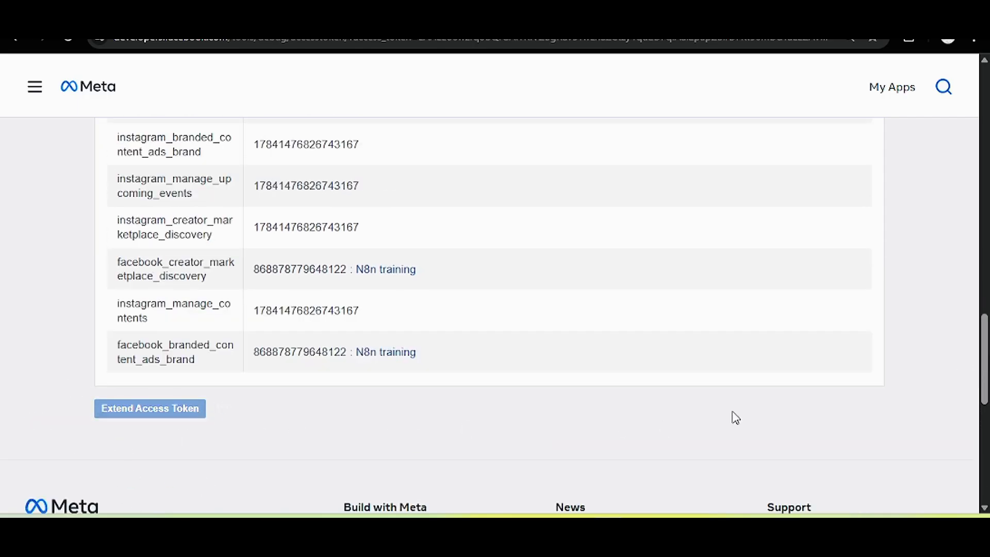
pyautogui.scroll(-4, 898, 343)
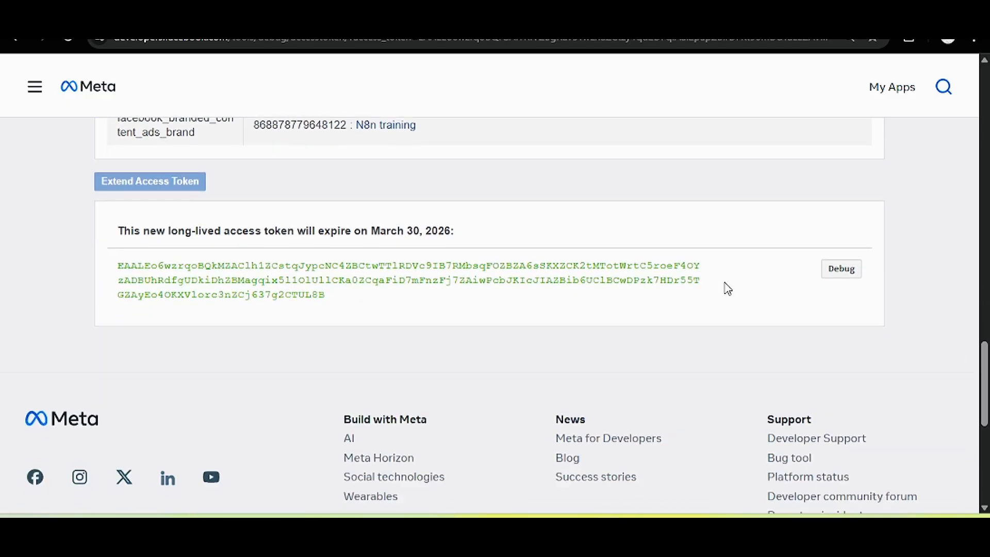
pyautogui.doubleClick(675, 265)
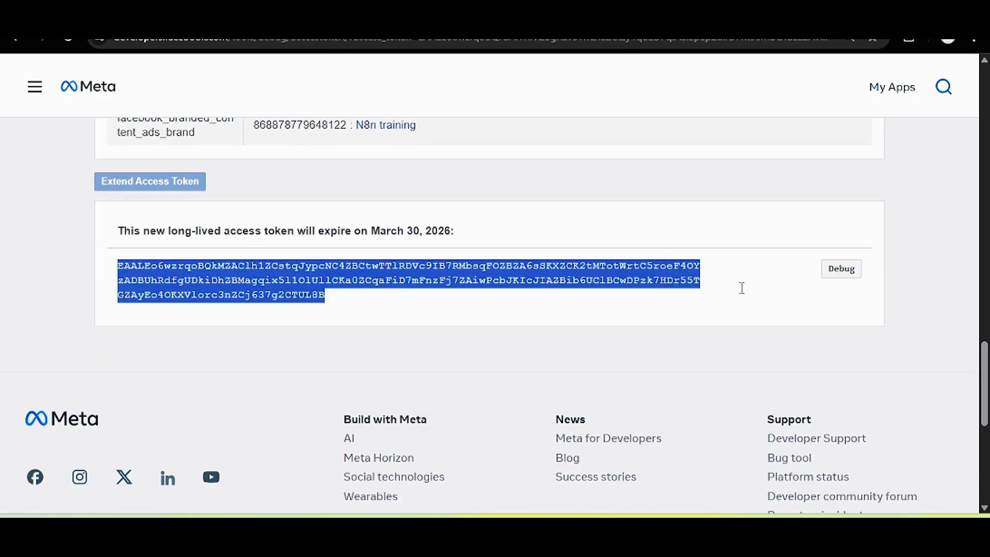
pyautogui.scroll(20, 741, 288)
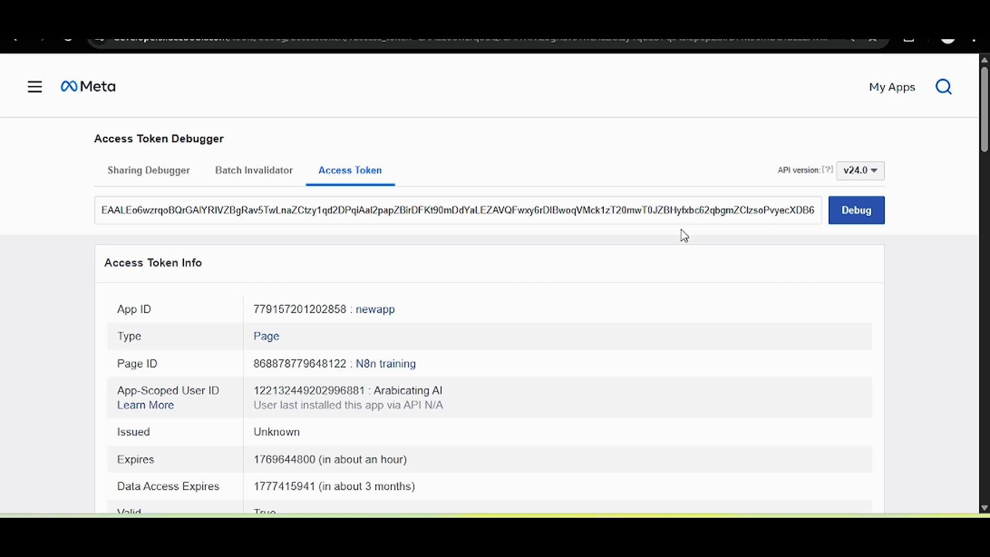
# Replace the old token in the Access Token Debugger with the long-lived one and debug it.
pyautogui.doubleClick(684, 211)
pyautogui.press('BackSpace')
pyautogui.hotkey('ctrl', 'v')
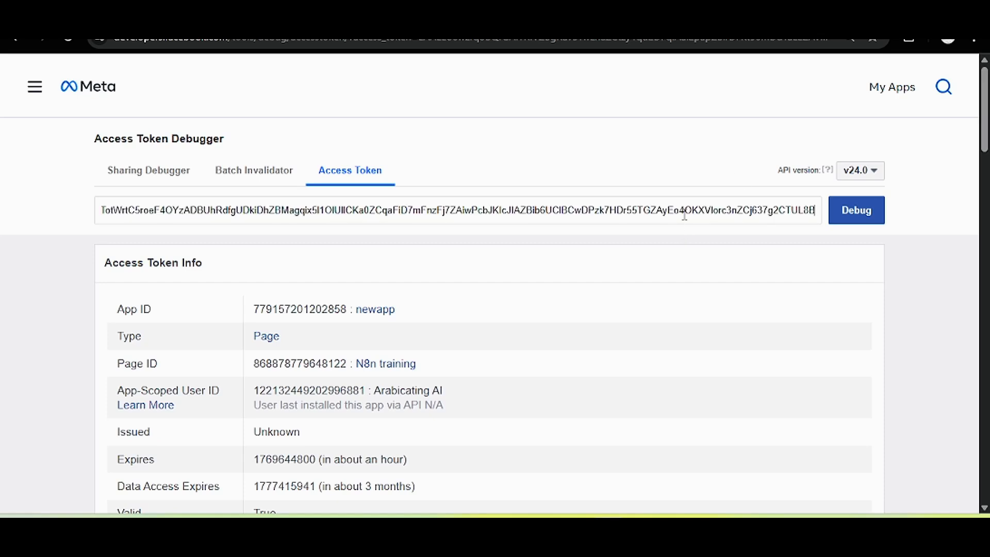
pyautogui.click(871, 221)
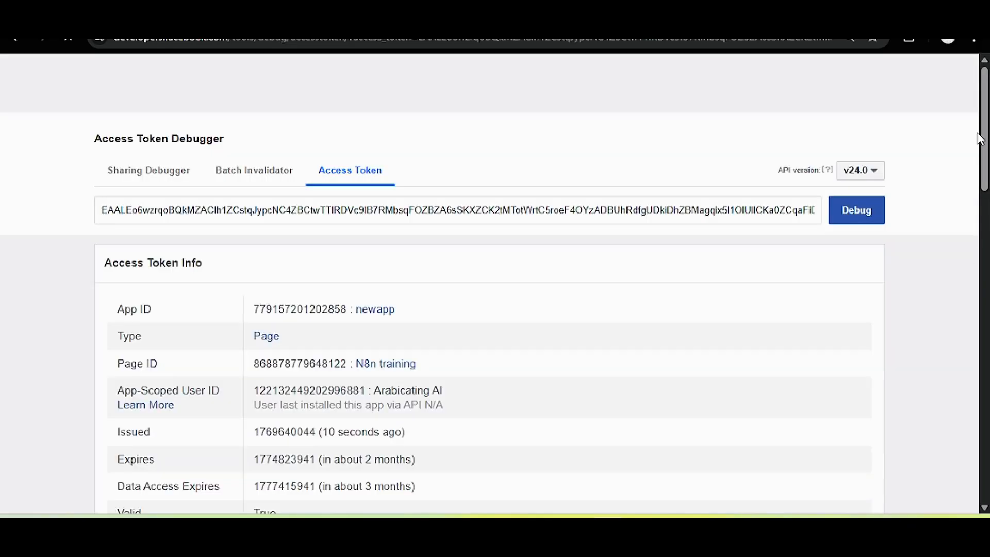
pyautogui.scroll(-3, 494, 289)
pyautogui.scroll(1, 495, 289)
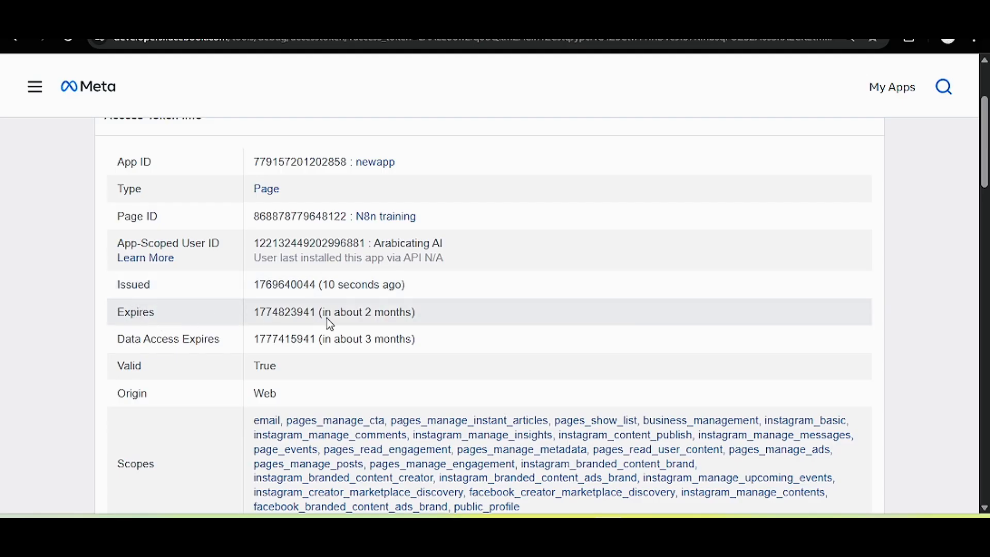
# Confirm the debugger's Expires row shows about 2 months.
pyautogui.moveTo(352, 317)
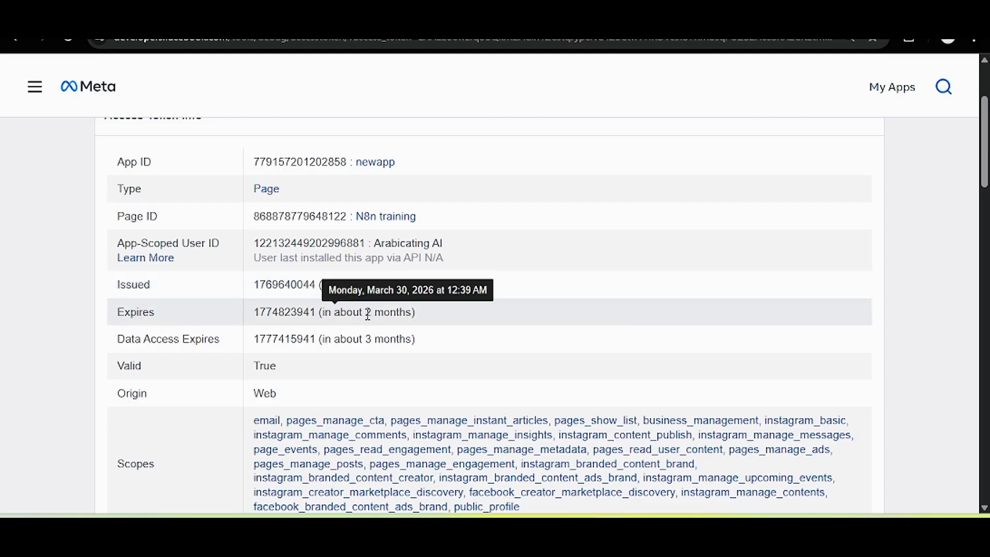
pyautogui.moveTo(370, 312); pyautogui.dragTo(416, 315)
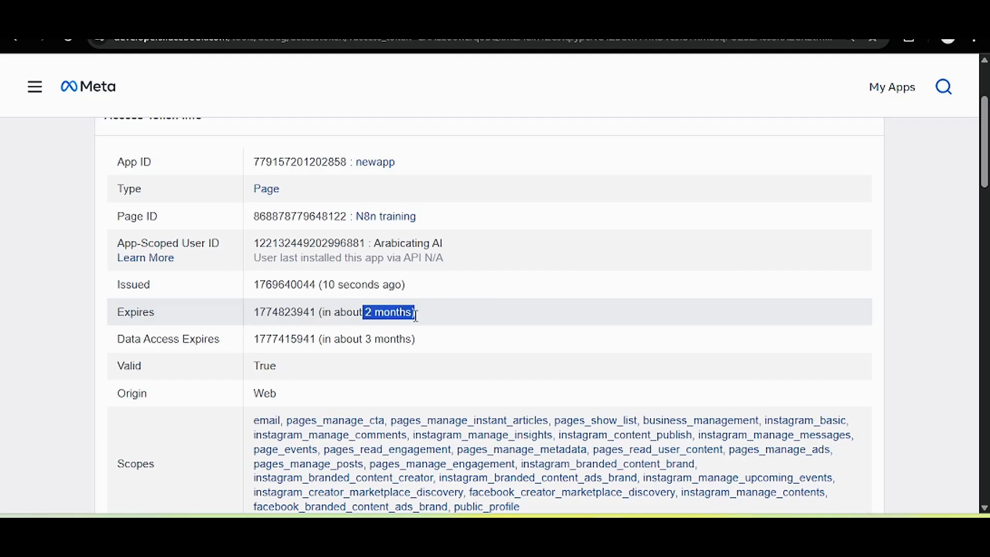
pyautogui.scroll(3, 939, 214)
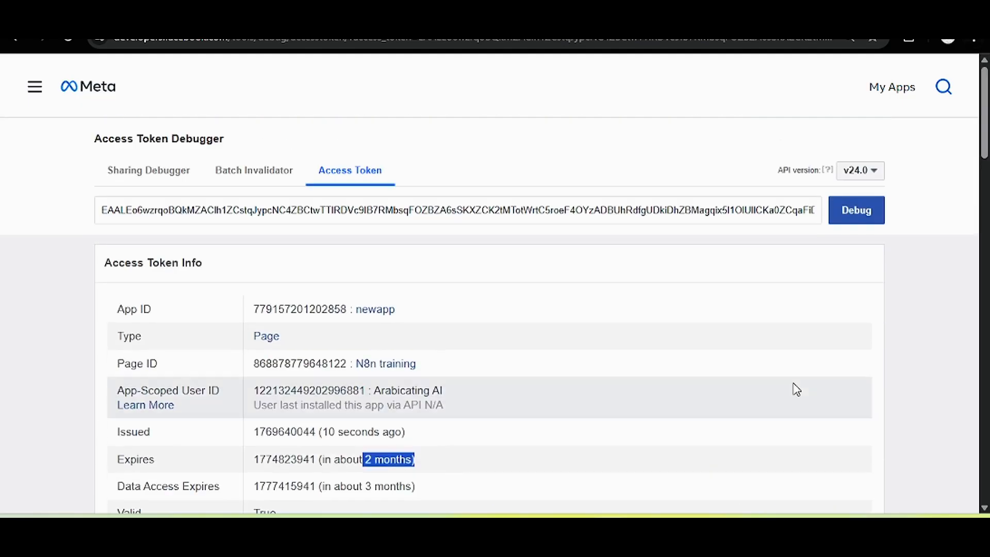
pyautogui.click(951, 252)
pyautogui.scroll(-5, 490, 309)
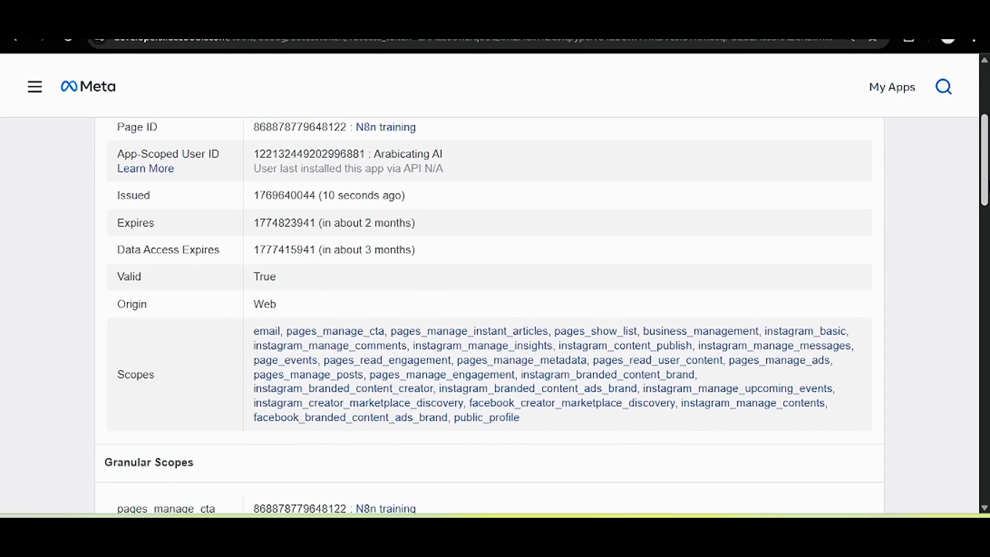
pyautogui.moveTo(359, 224); pyautogui.dragTo(418, 233)
pyautogui.click(685, 243)
# Paste the long-lived token into Facebook Graph account 4's Access Token field, save it, and close the dialog.
pyautogui.scroll(4, 444, 246)
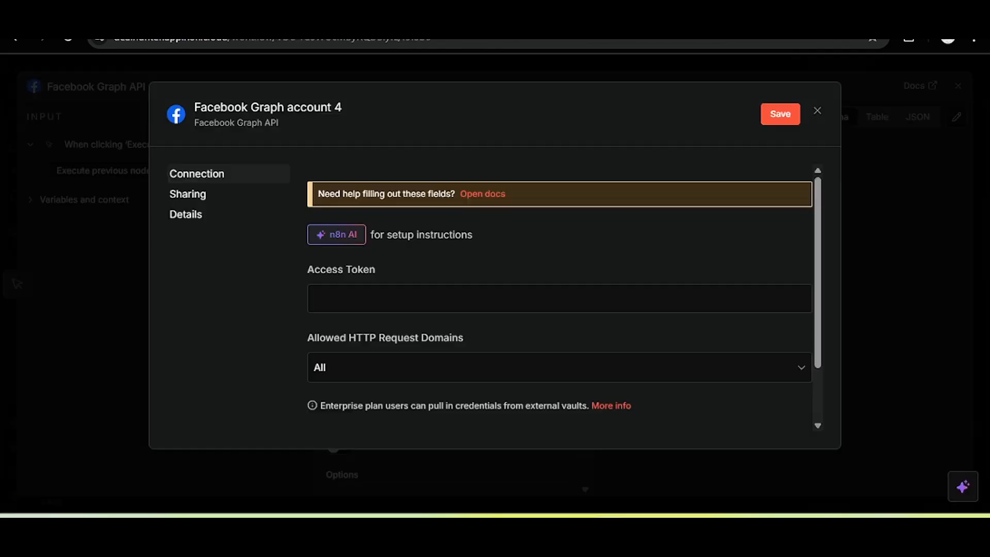
pyautogui.click(425, 299)
pyautogui.hotkey('ctrl', 'v')
pyautogui.moveTo(813, 242); pyautogui.dragTo(819, 318)
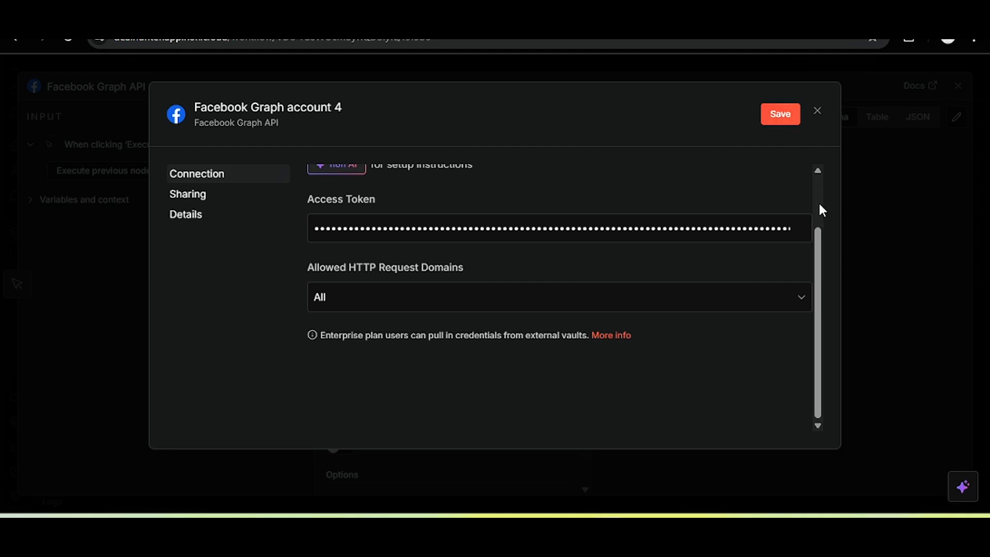
pyautogui.scroll(2, 821, 209)
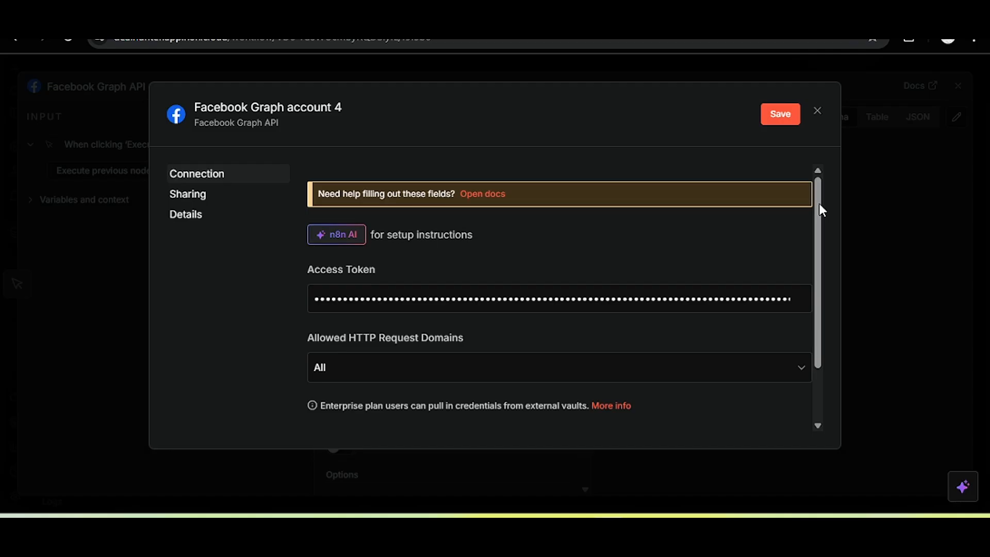
pyautogui.click(784, 109)
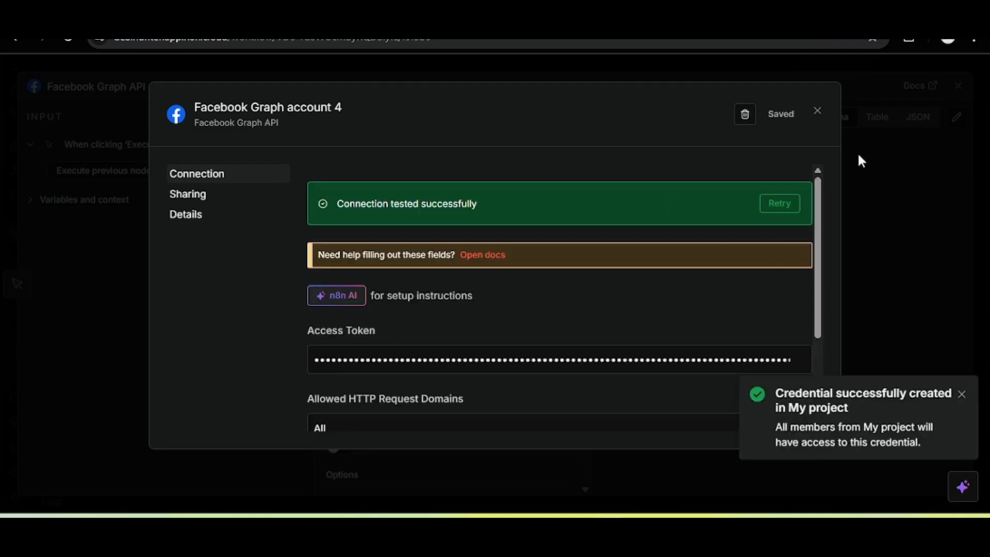
pyautogui.click(817, 111)
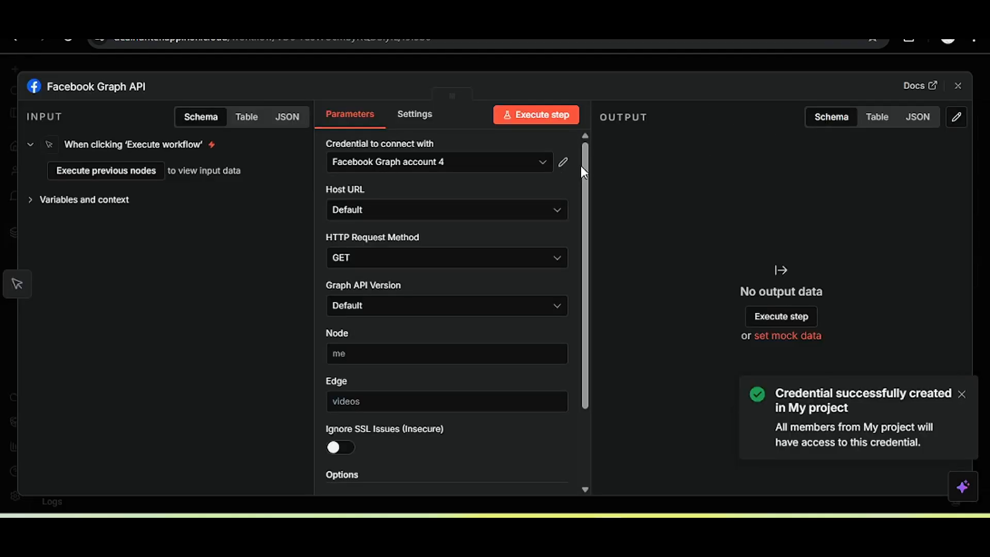
# Keep Host URL at Default and set the method to POST with Graph API version v23.0.
pyautogui.scroll(-3, 589, 241)
pyautogui.scroll(3, 406, 229)
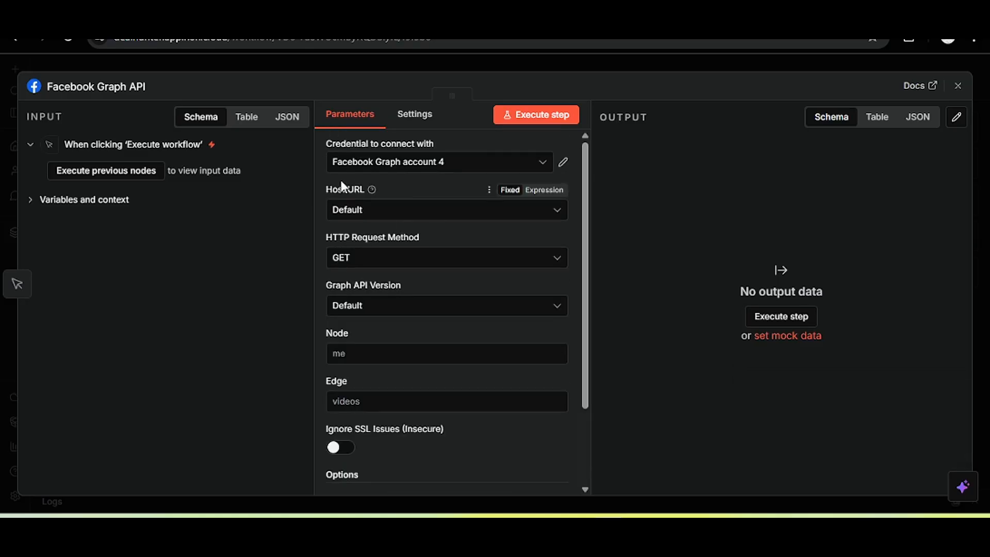
pyautogui.click(401, 212)
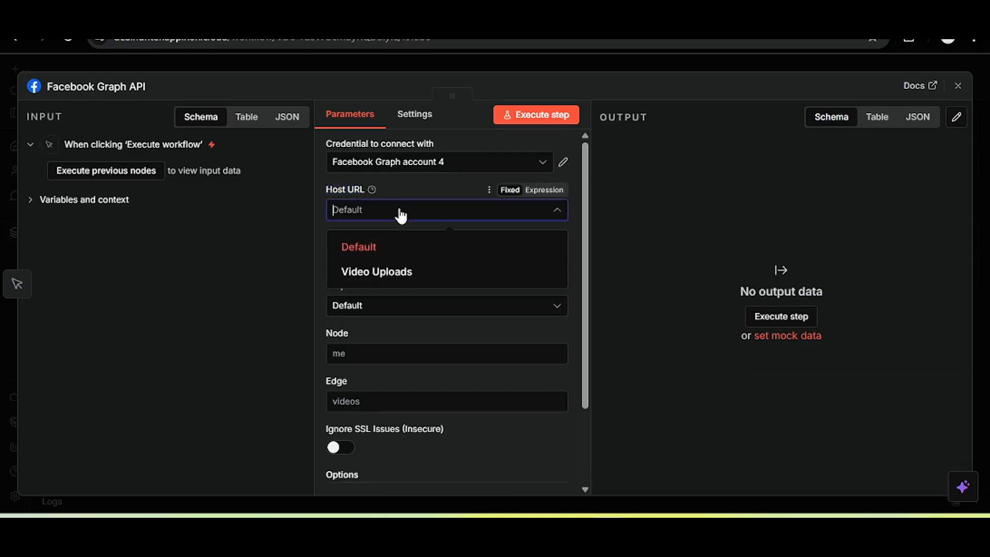
pyautogui.click(394, 248)
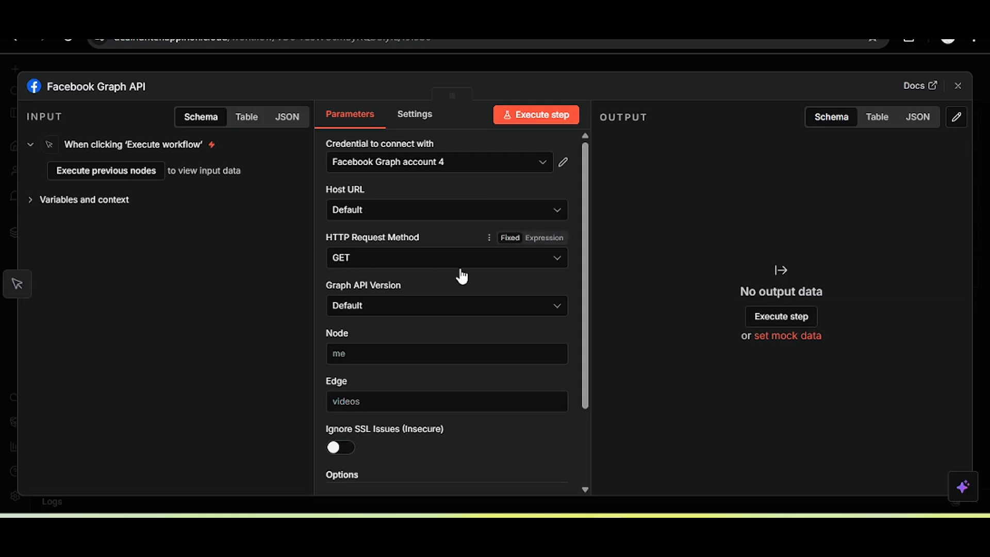
pyautogui.click(383, 264)
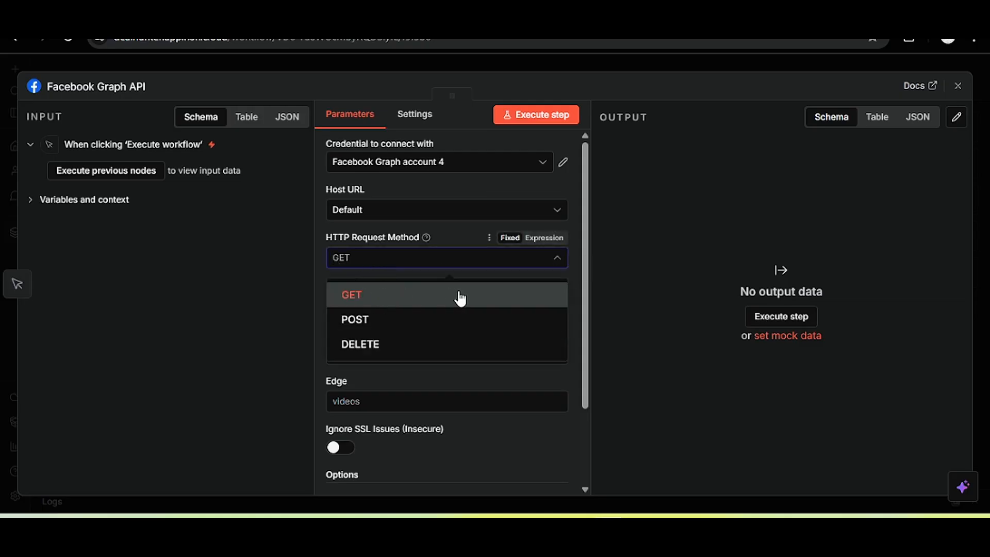
pyautogui.click(380, 320)
pyautogui.click(389, 301)
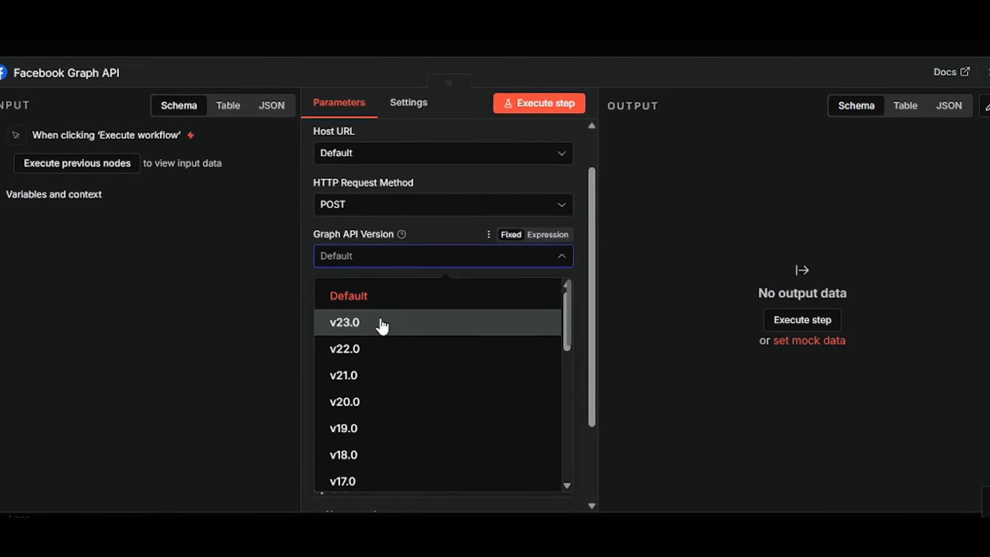
pyautogui.click(381, 323)
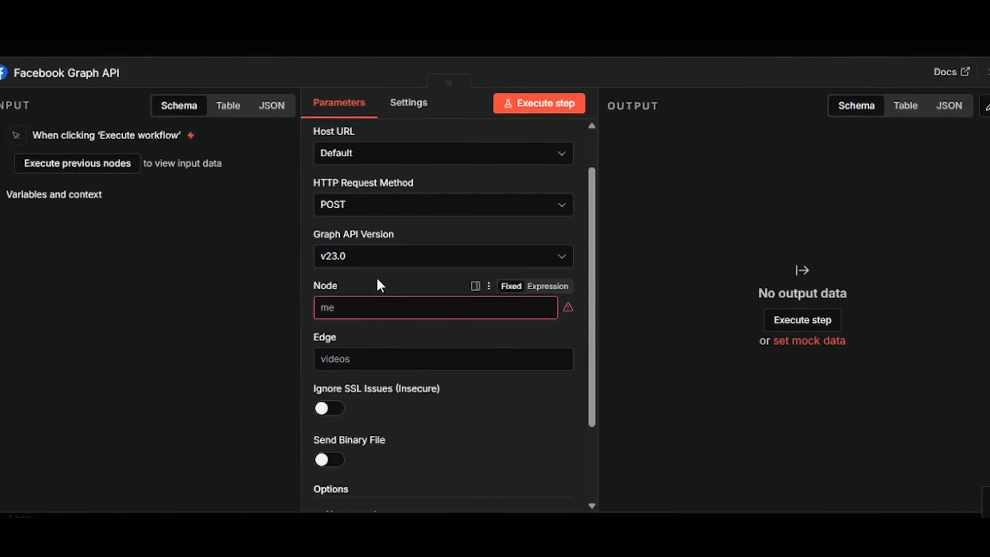
pyautogui.click(365, 307)
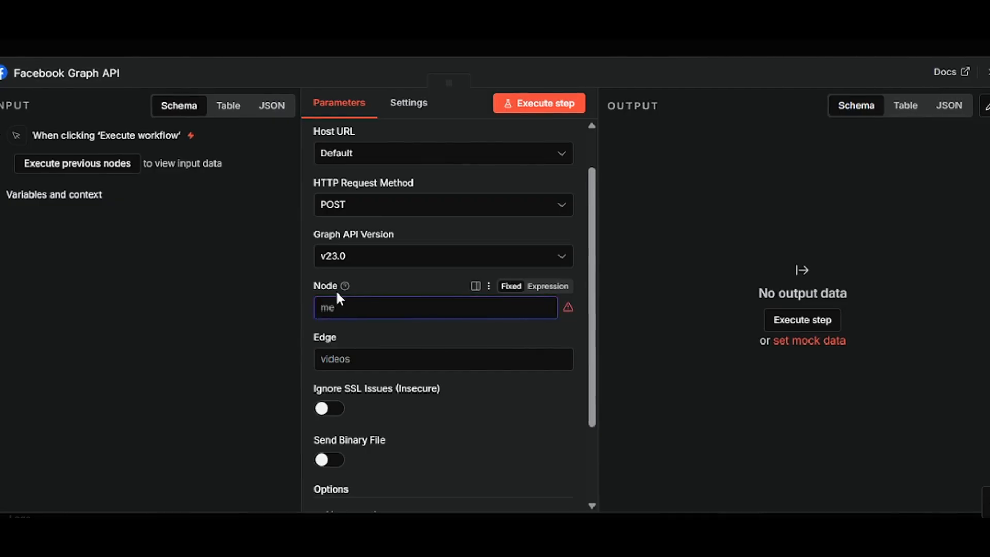
pyautogui.moveTo(338, 288); pyautogui.dragTo(312, 286)
pyautogui.click(345, 304)
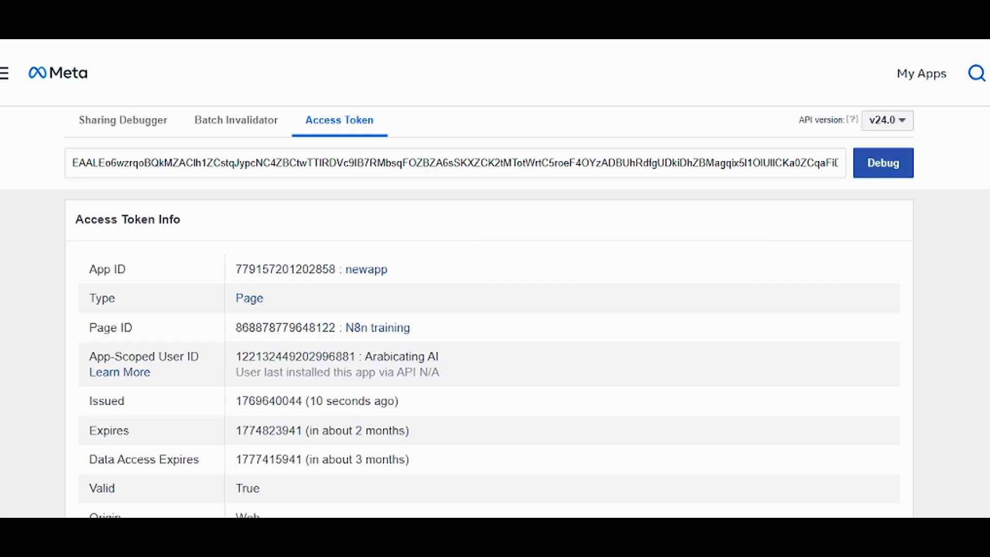
pyautogui.doubleClick(289, 328)
pyautogui.hotkey('ctrl', 'c')
pyautogui.rightClick(297, 329)
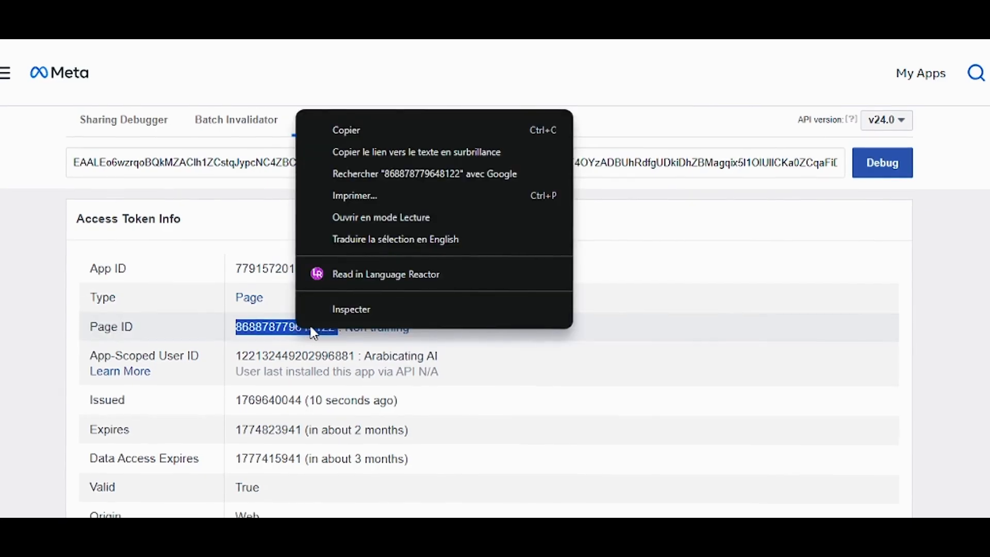
pyautogui.click(352, 132)
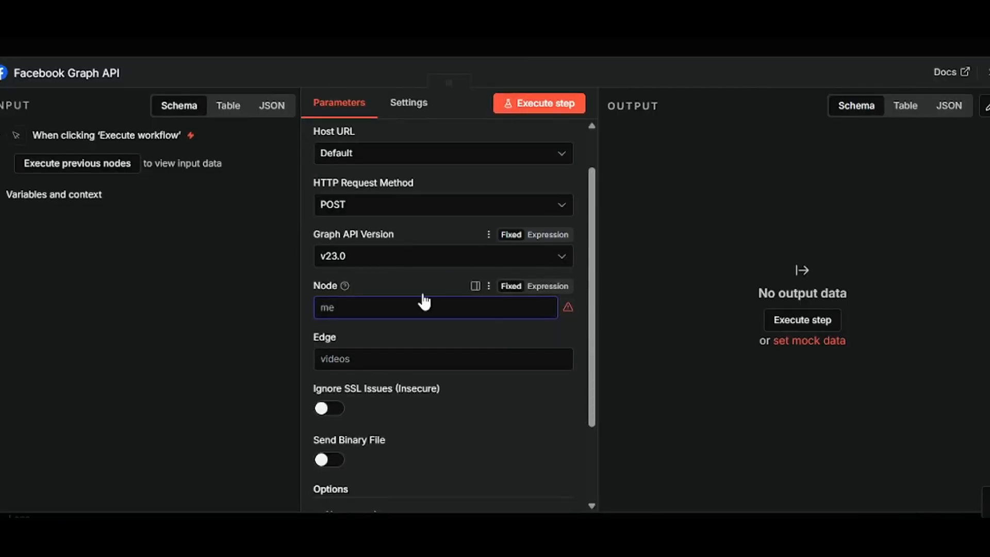
pyautogui.hotkey('ctrl', 'v')
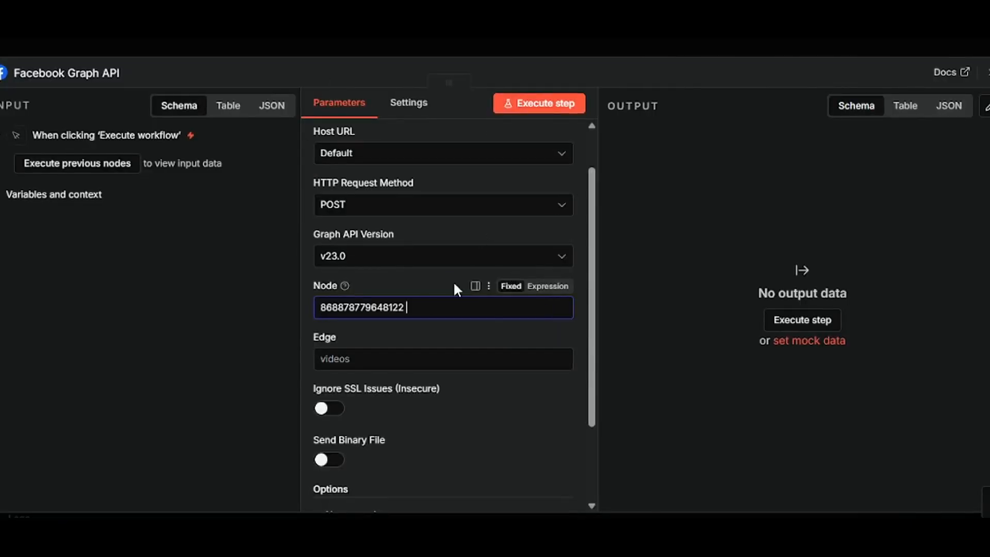
pyautogui.click(433, 306)
# Enter feed as the Edge value.
pyautogui.scroll(-3, 591, 356)
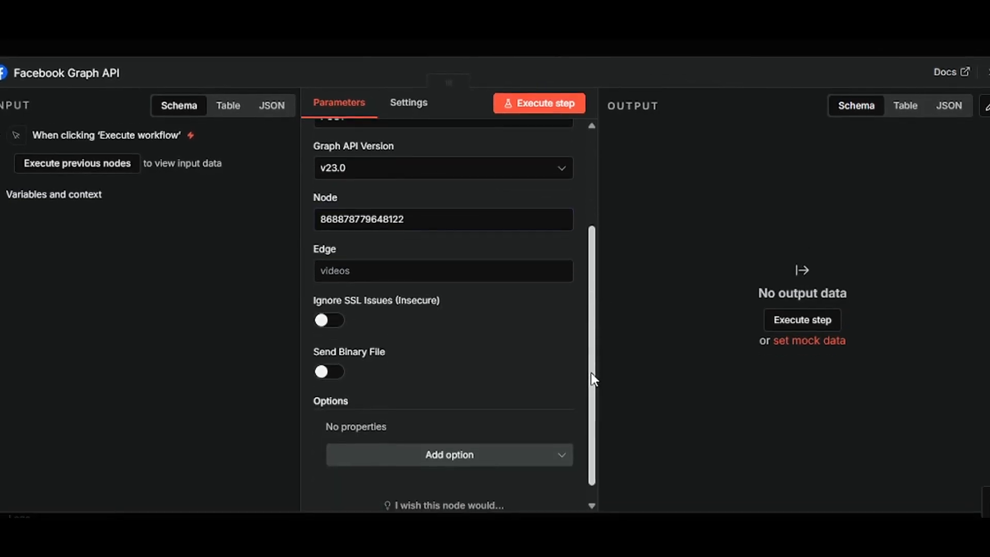
pyautogui.click(394, 267)
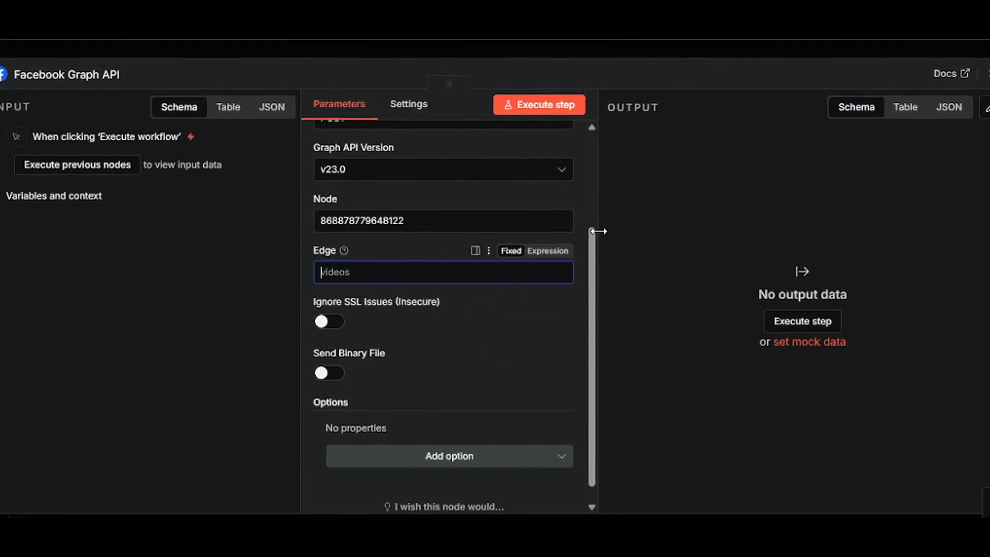
pyautogui.click(399, 270)
pyautogui.write('f')
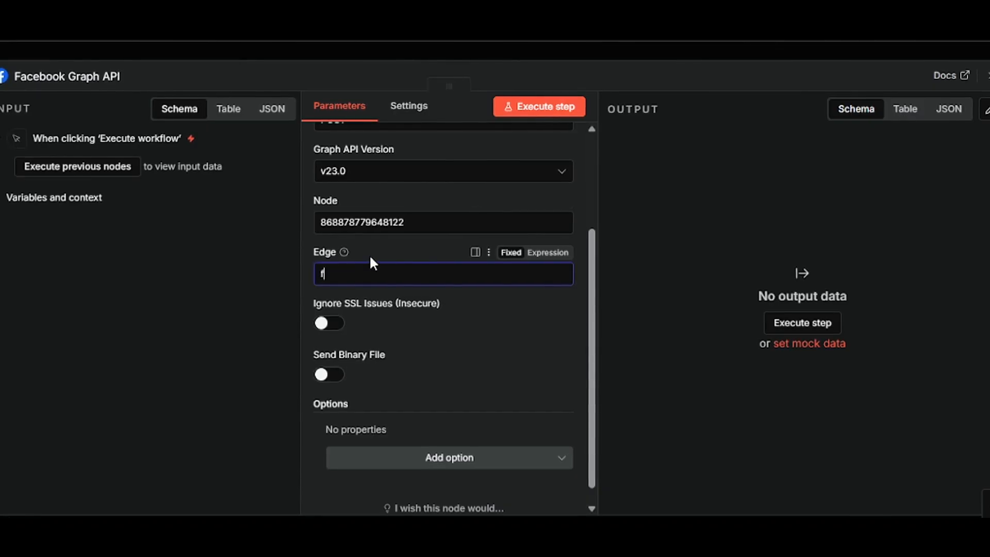
pyautogui.write('eed')
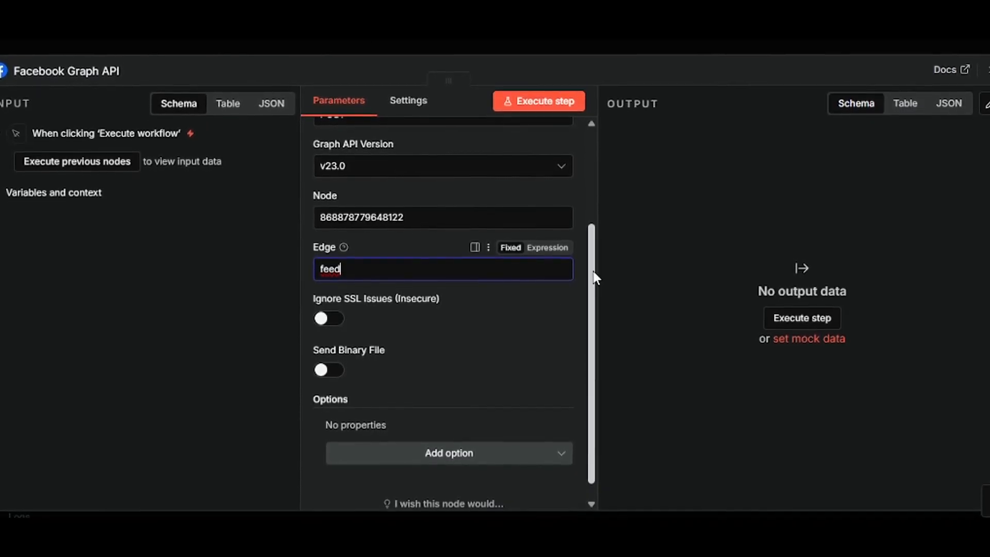
pyautogui.moveTo(582, 375); pyautogui.dragTo(589, 455)
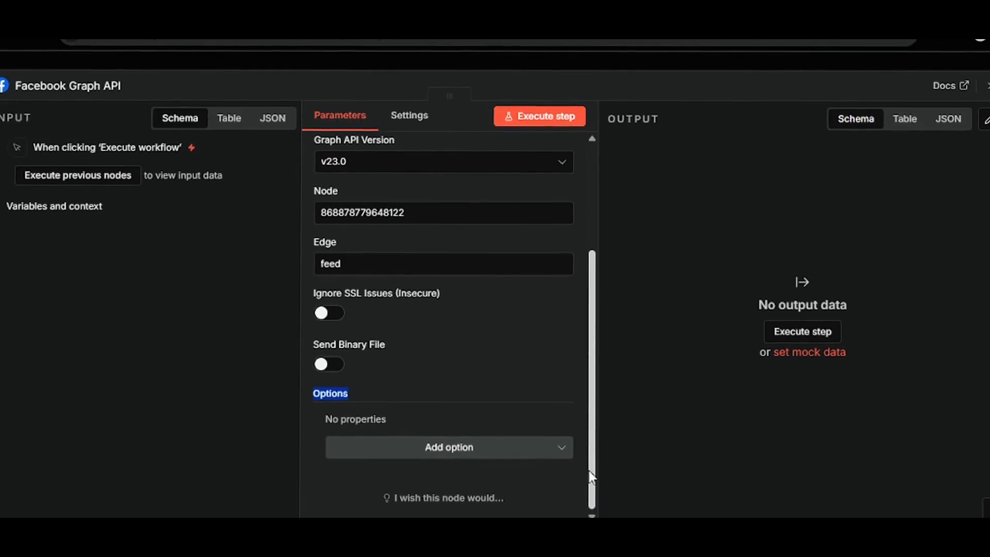
# Add a Query Parameters option with Name message and Value test.
pyautogui.click(337, 390)
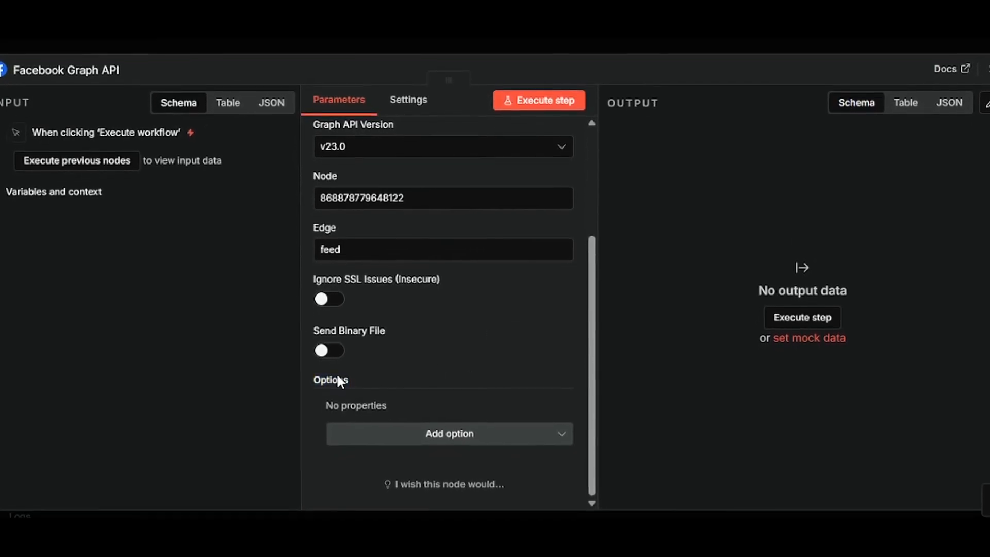
pyautogui.doubleClick(338, 379)
pyautogui.click(464, 412)
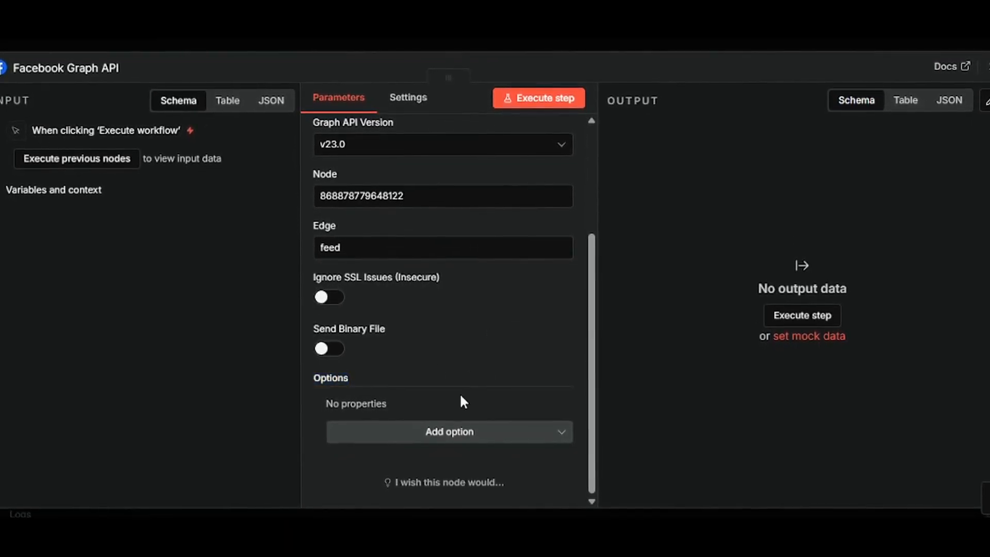
pyautogui.click(452, 430)
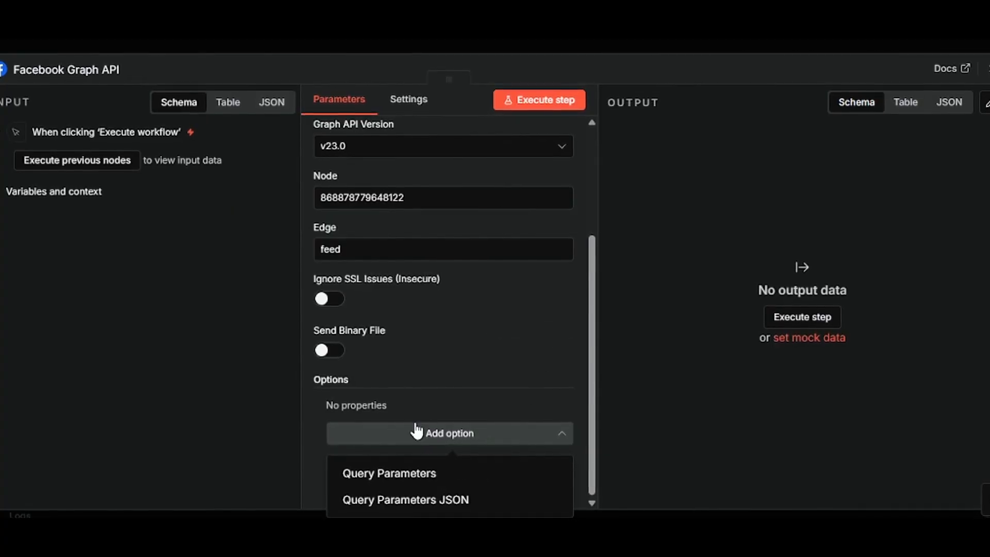
pyautogui.click(392, 474)
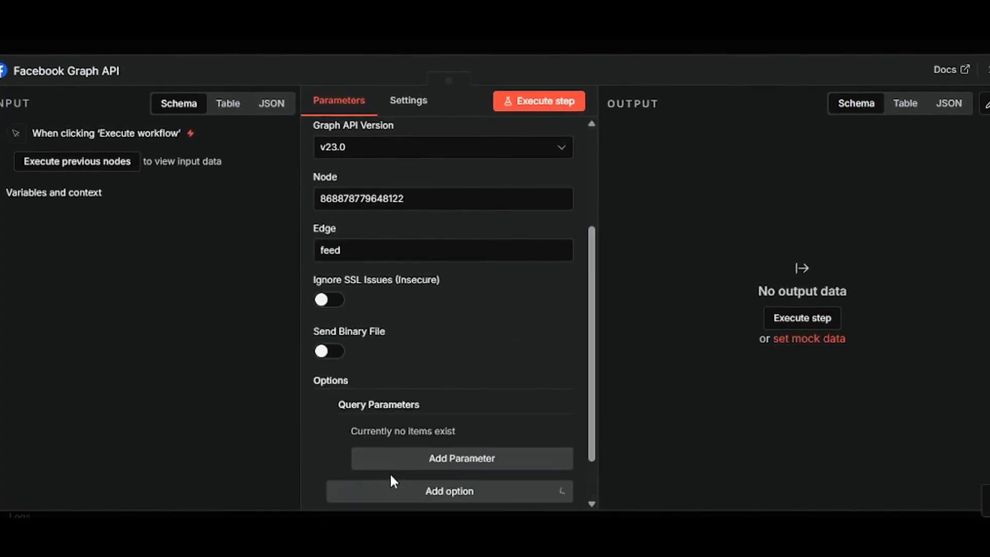
pyautogui.click(520, 463)
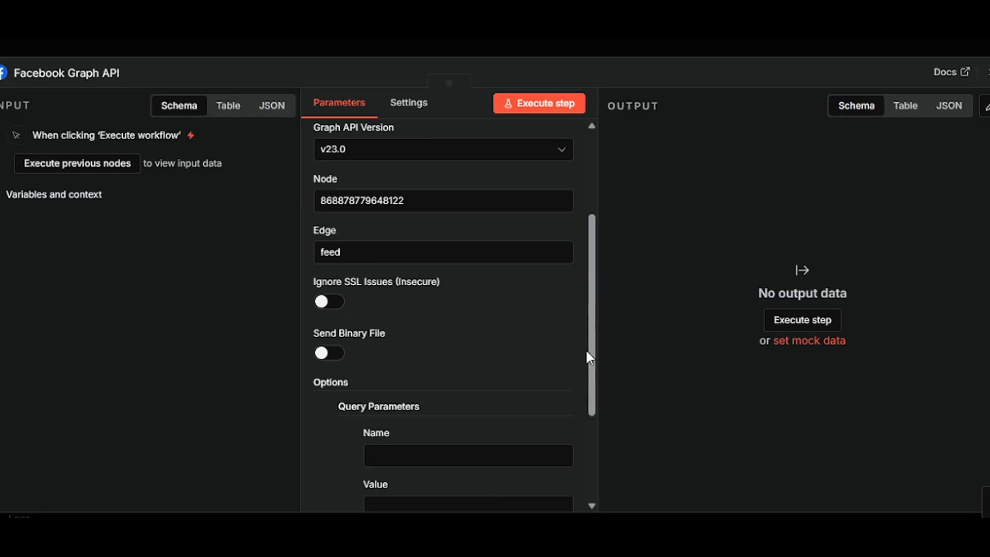
pyautogui.scroll(-3, 588, 356)
pyautogui.click(437, 298)
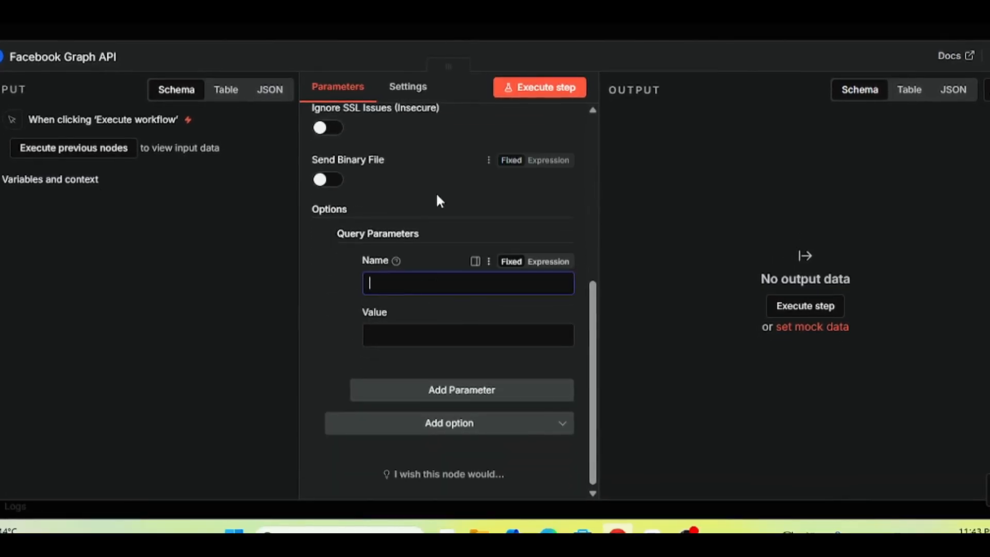
pyautogui.write('messa')
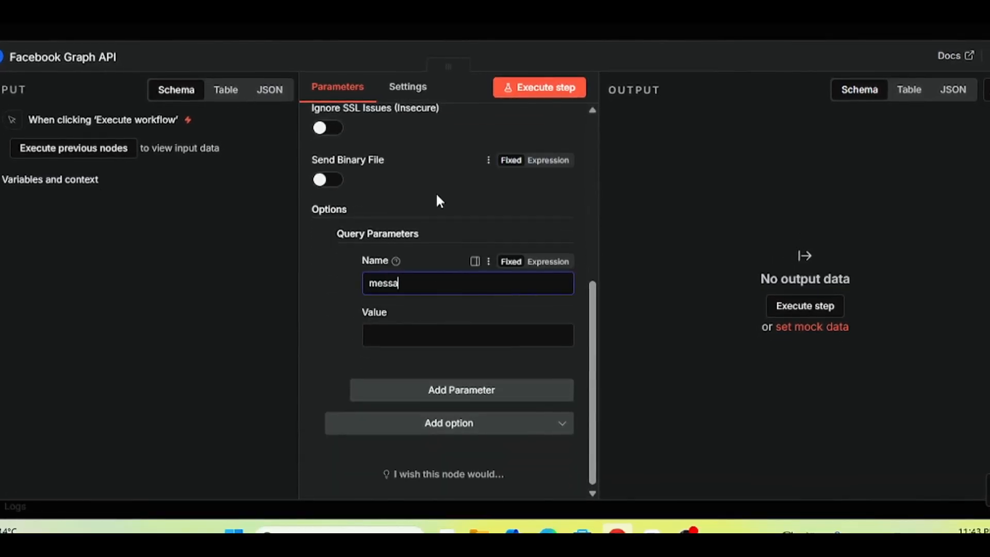
pyautogui.write('ge')
pyautogui.click(398, 335)
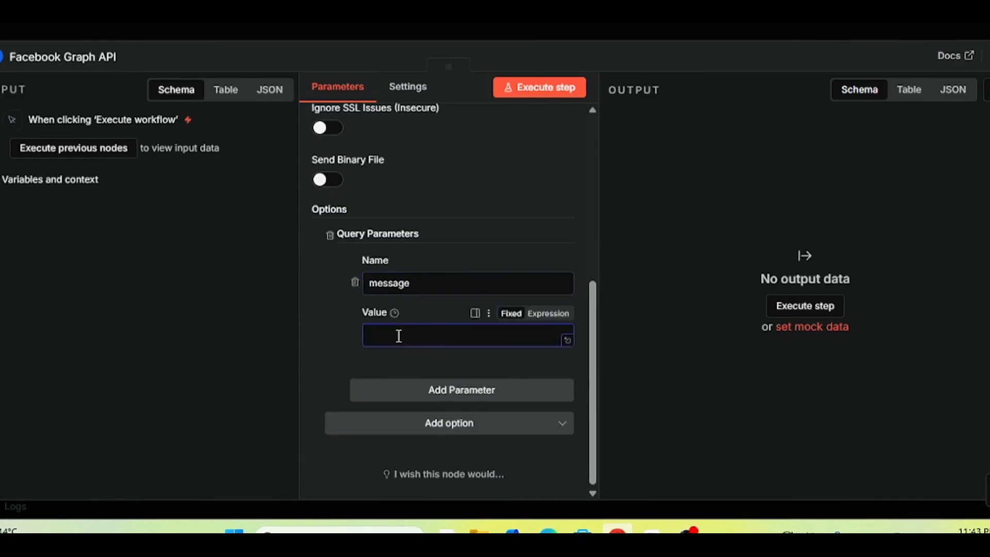
pyautogui.write('test')
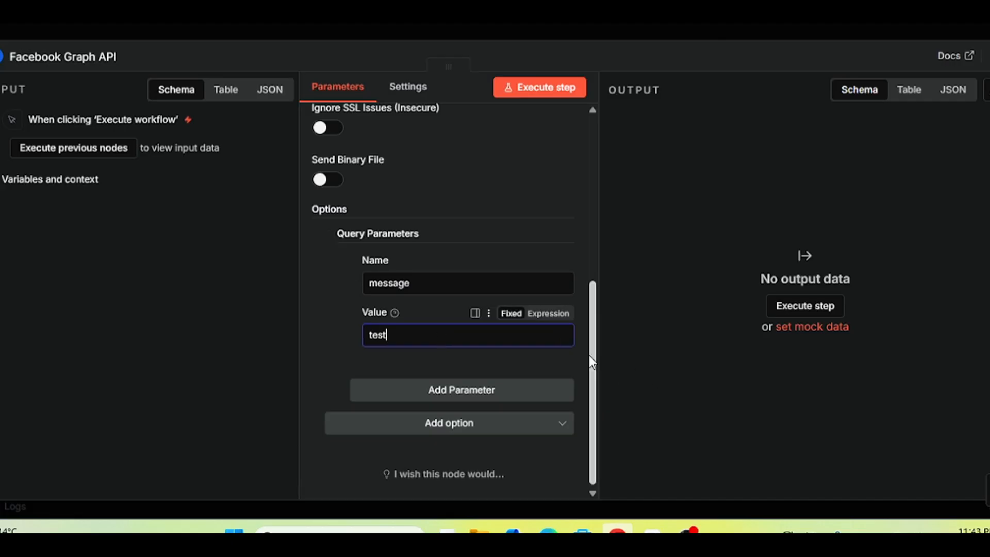
pyautogui.moveTo(591, 354); pyautogui.dragTo(593, 146)
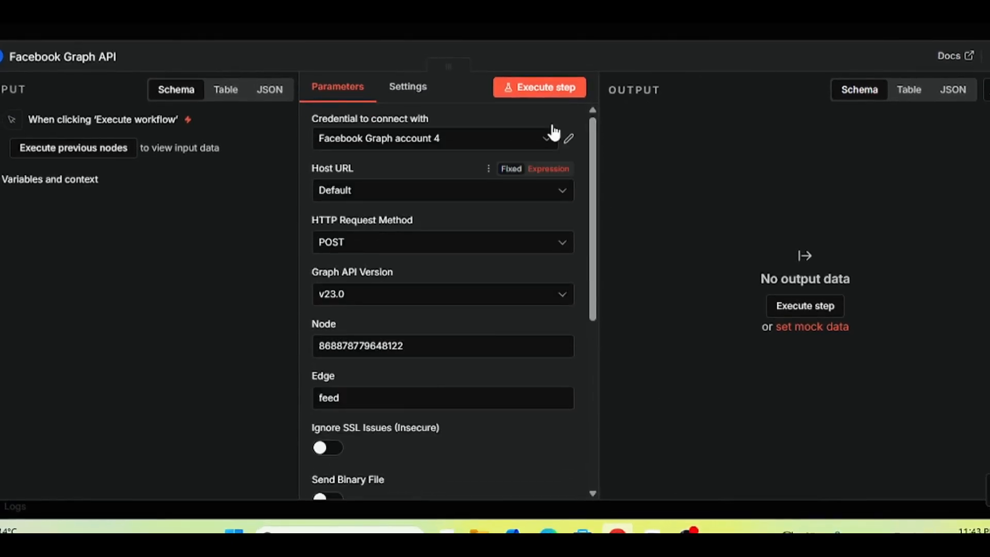
# Run the node to publish the 'test' post, then delete its incoming connection and move it lower.
pyautogui.click(527, 91)
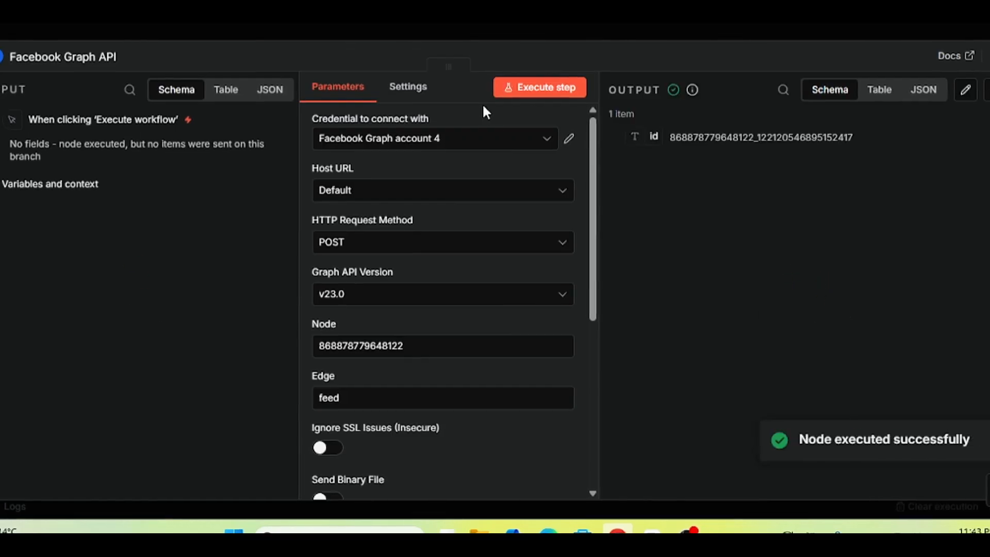
pyautogui.moveTo(848, 136); pyautogui.dragTo(701, 123)
pyautogui.click(711, 187)
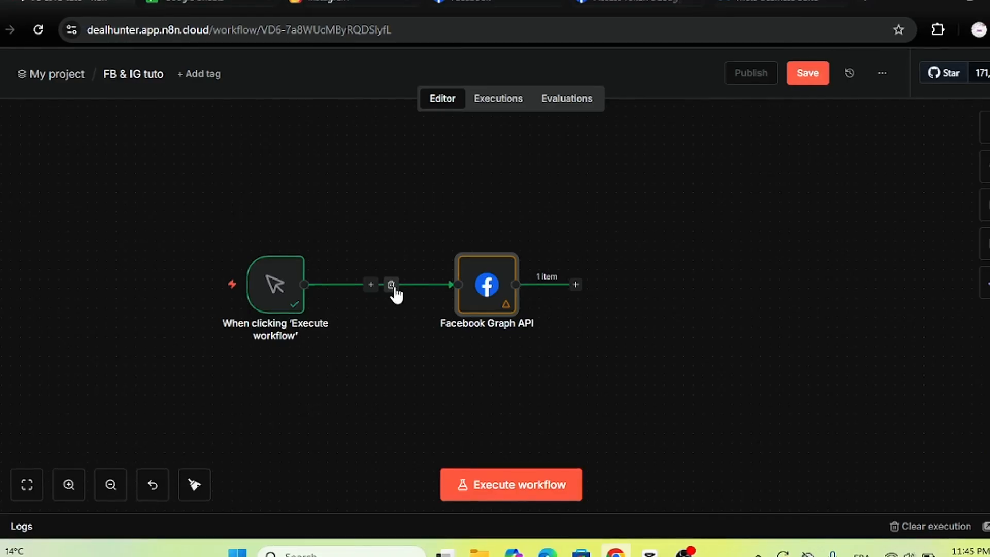
pyautogui.click(394, 289)
pyautogui.moveTo(504, 305); pyautogui.dragTo(716, 401)
# Deactivate the old Facebook Graph API node and add a new Facebook node after the manual trigger.
pyautogui.click(688, 338)
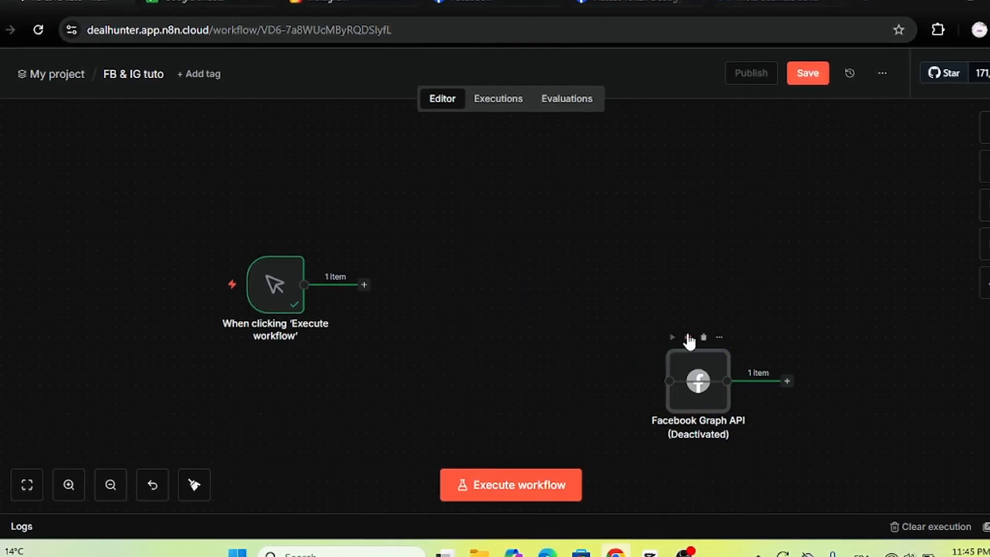
pyautogui.click(364, 285)
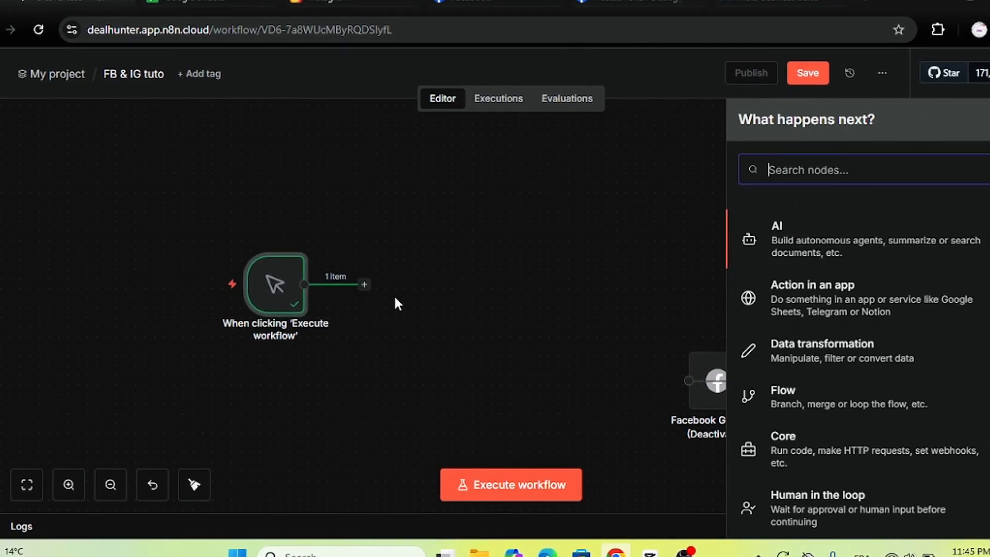
pyautogui.write('facebook')
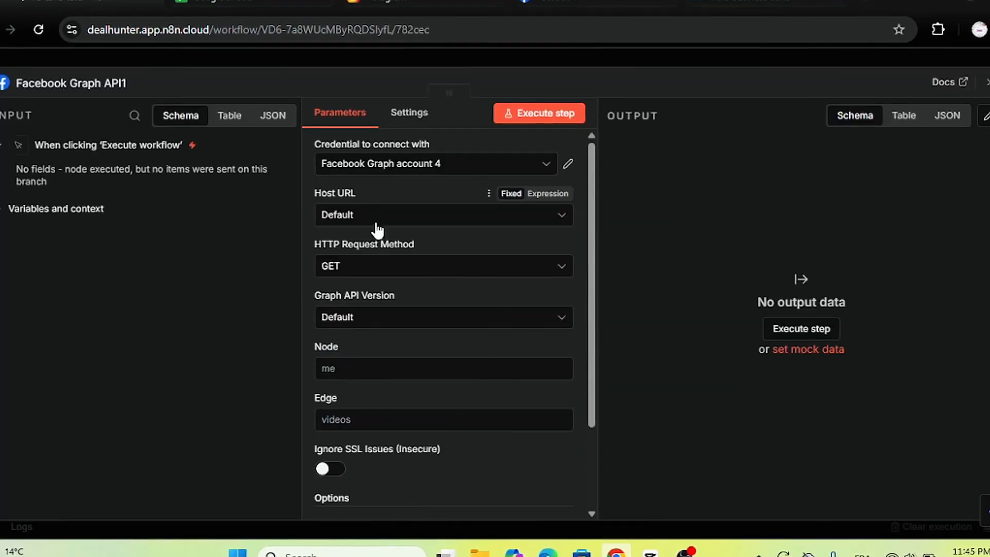
# Set the new node to Default host URL, POST method and Graph API version v23.0.
pyautogui.click(376, 224)
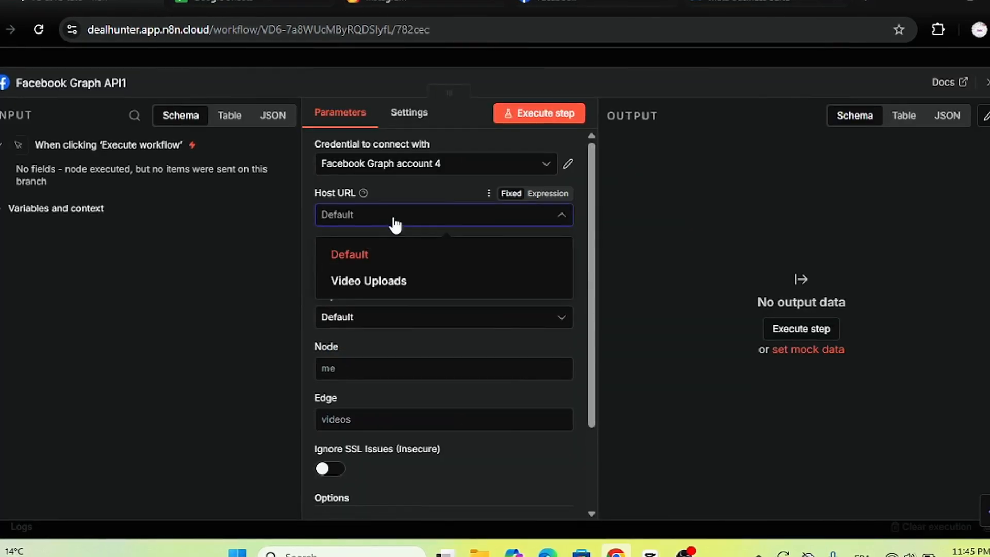
pyautogui.click(410, 208)
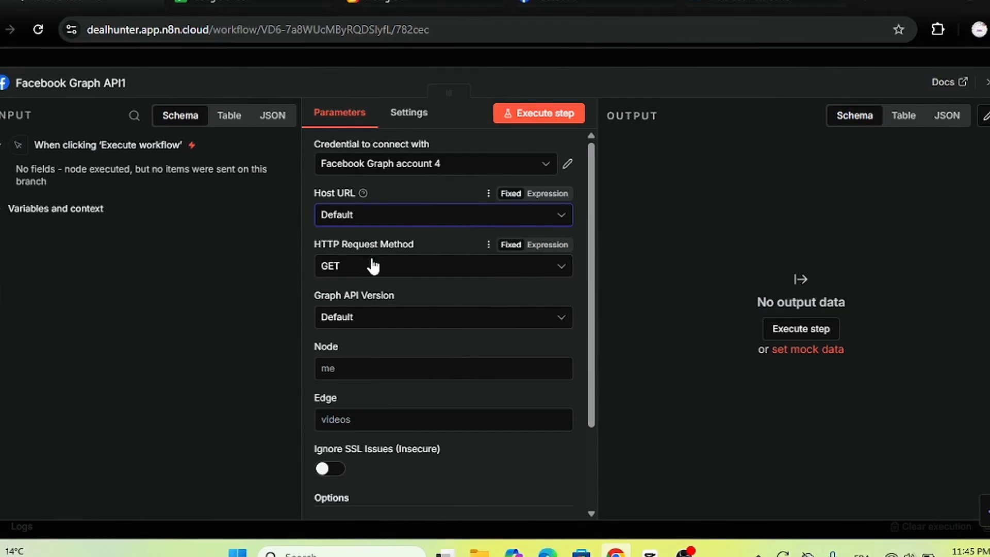
pyautogui.click(395, 279)
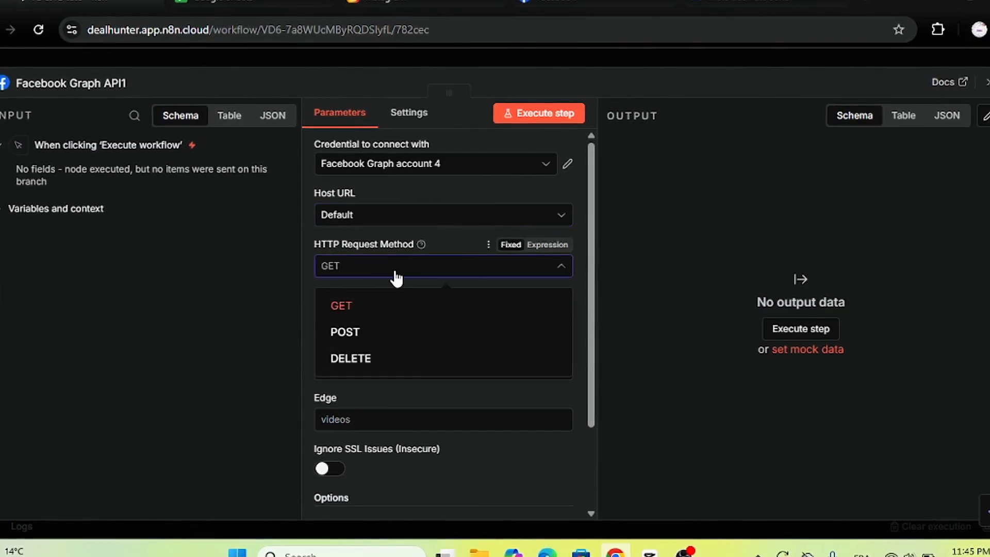
pyautogui.click(345, 341)
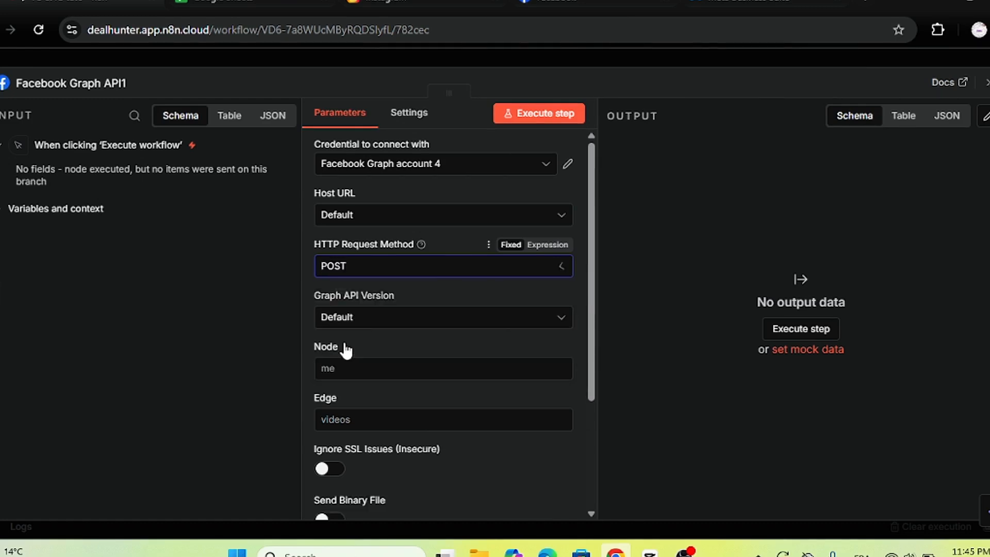
pyautogui.moveTo(598, 287); pyautogui.dragTo(603, 341)
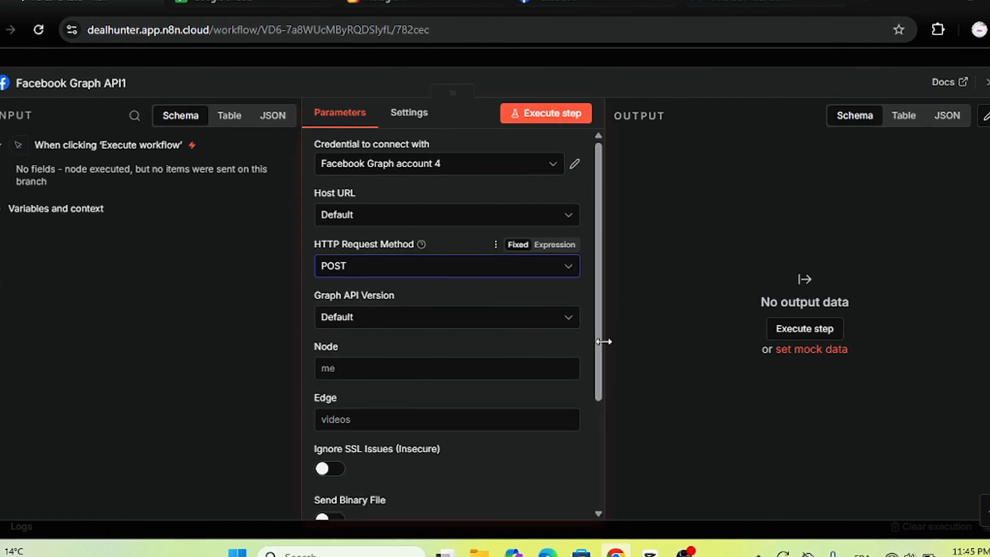
pyautogui.click(474, 316)
pyautogui.click(407, 135)
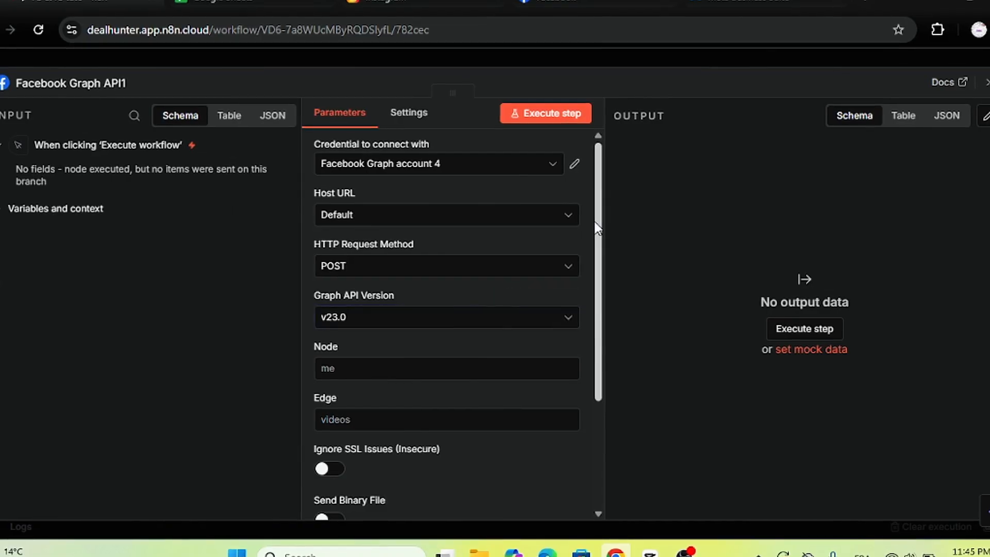
pyautogui.scroll(-3, 596, 268)
pyautogui.click(366, 235)
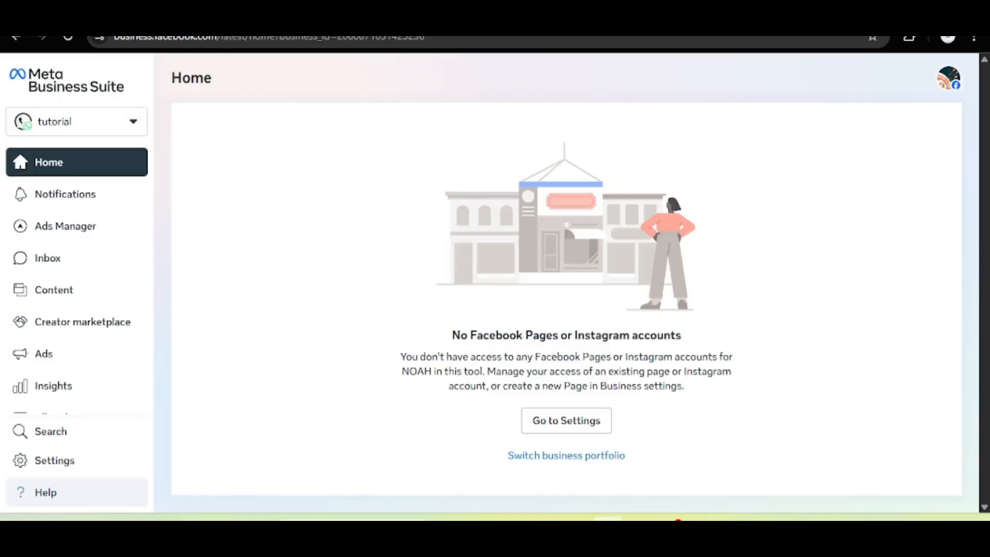
# Open the portfolio's business settings and go to its Instagram accounts page.
pyautogui.click(90, 133)
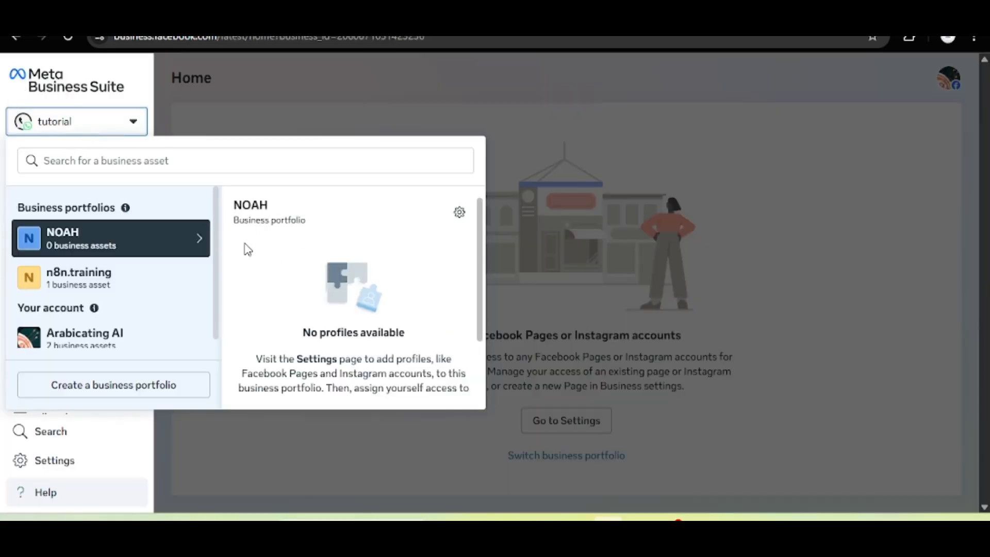
pyautogui.click(459, 212)
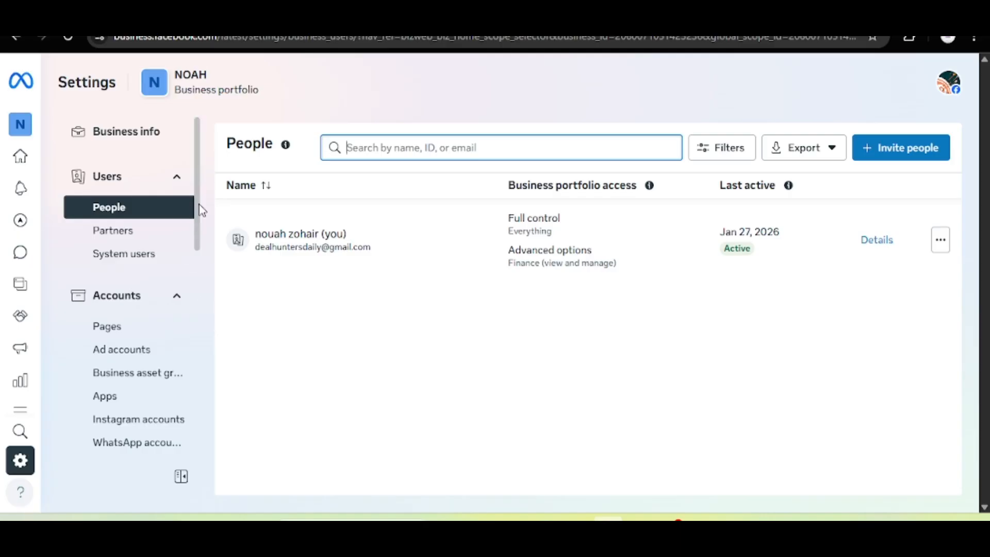
pyautogui.scroll(-2, 199, 226)
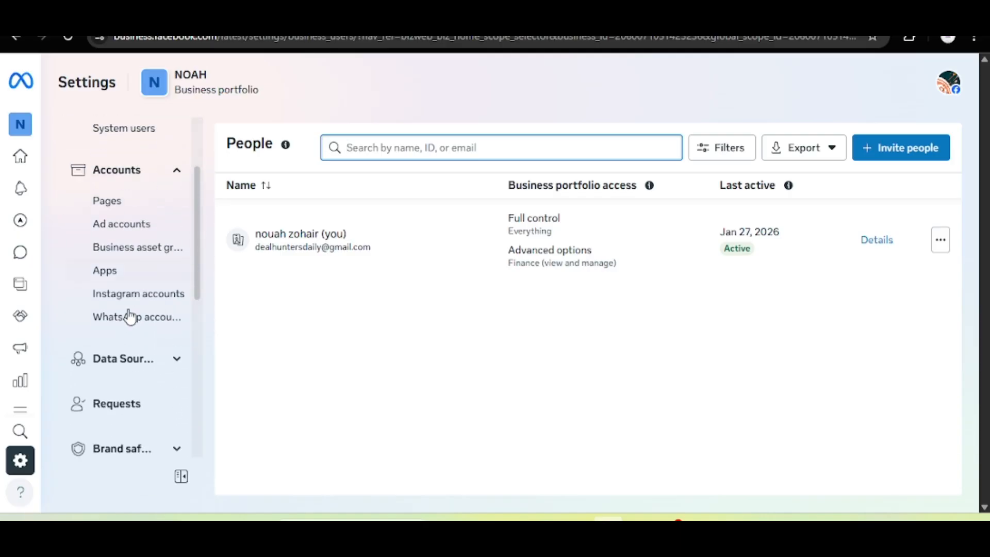
pyautogui.click(138, 295)
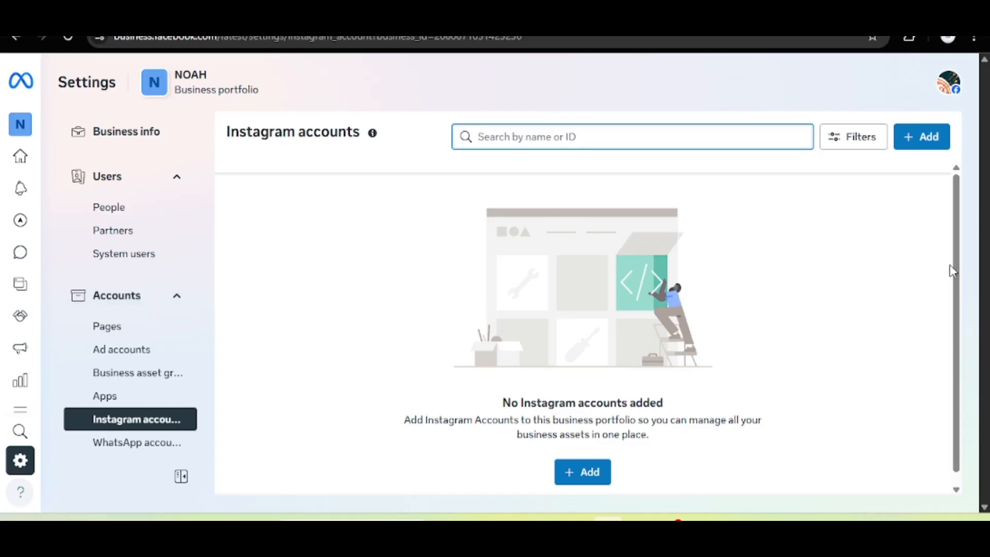
pyautogui.scroll(-1, 954, 309)
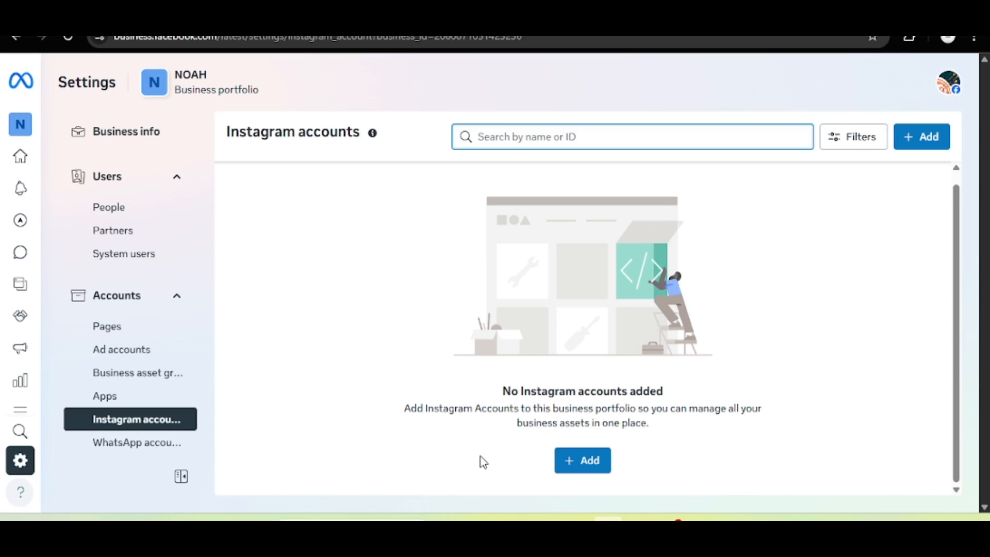
# Connect the suggested Instagram account and select its ID shown under the name.
pyautogui.click(573, 465)
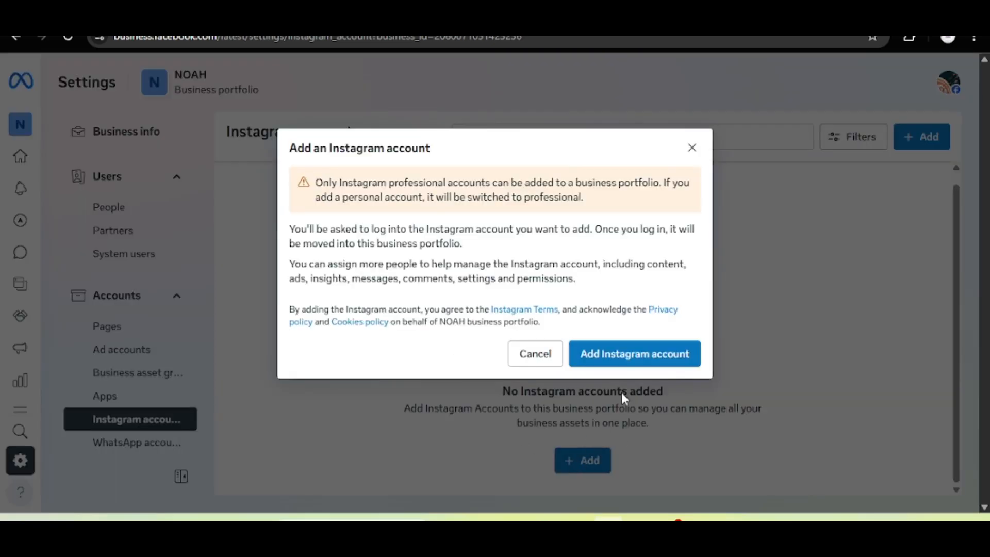
pyautogui.click(623, 352)
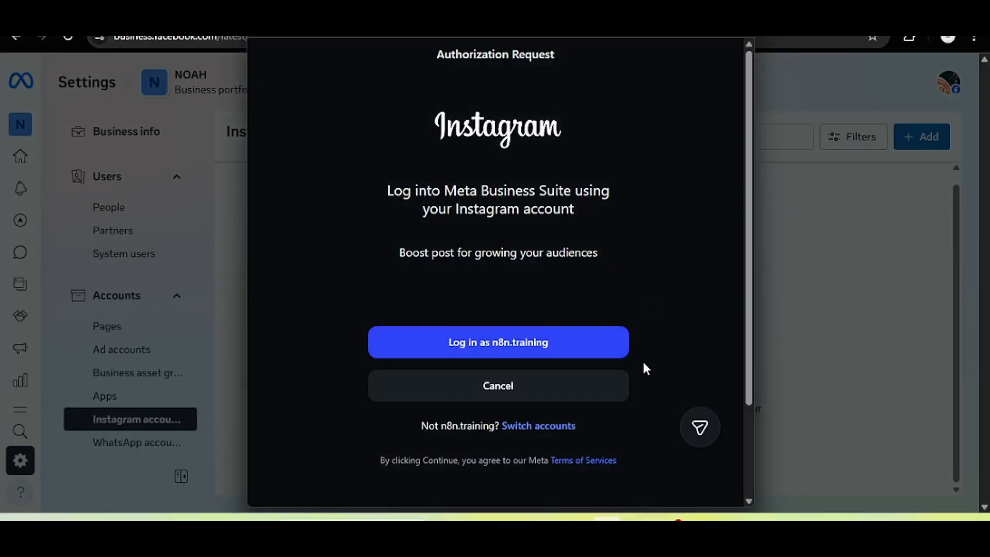
pyautogui.click(613, 349)
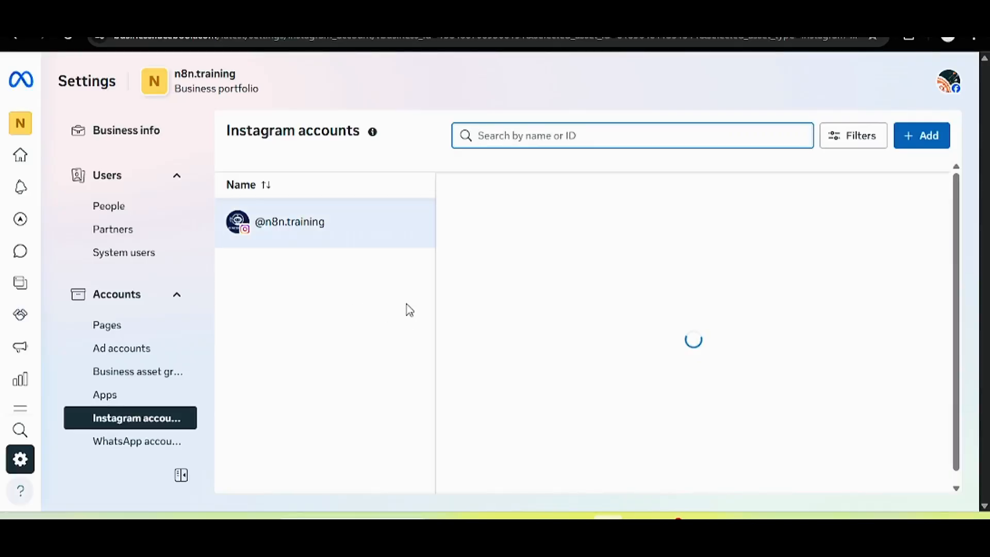
pyautogui.click(268, 206)
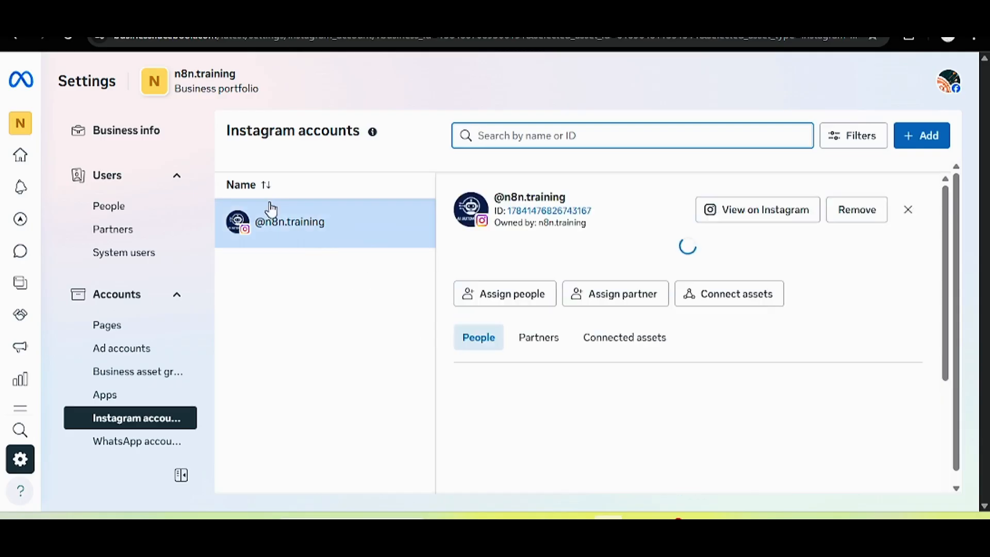
pyautogui.moveTo(591, 210); pyautogui.dragTo(516, 212)
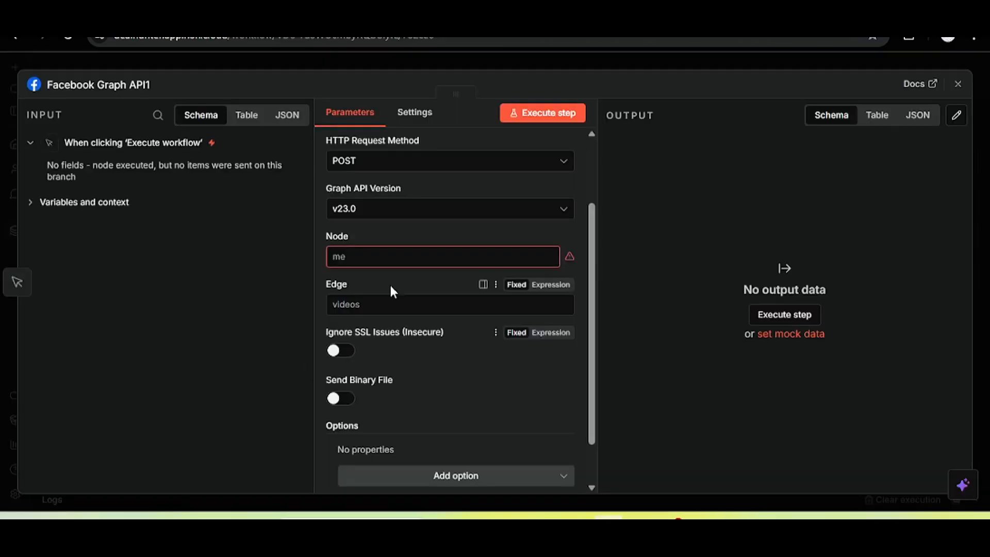
pyautogui.click(398, 261)
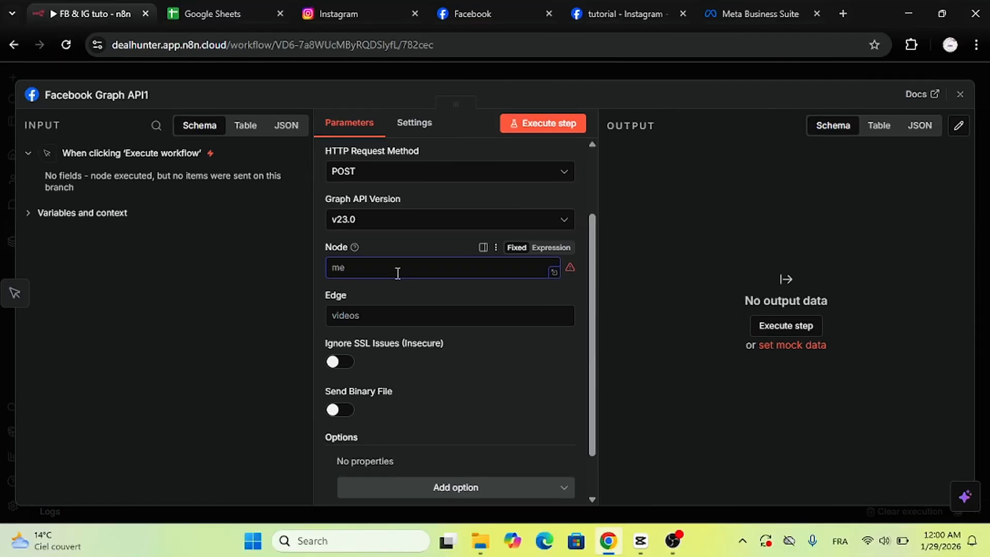
# Paste the Instagram account ID into Node and rename the node to Instagram.
pyautogui.hotkey('ctrl', 'v')
pyautogui.click(449, 292)
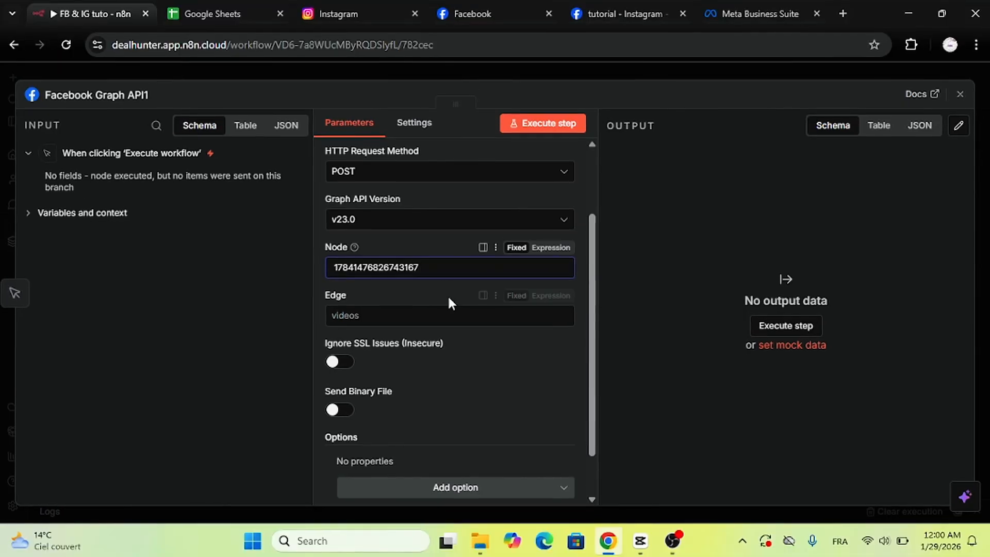
pyautogui.scroll(1, 577, 253)
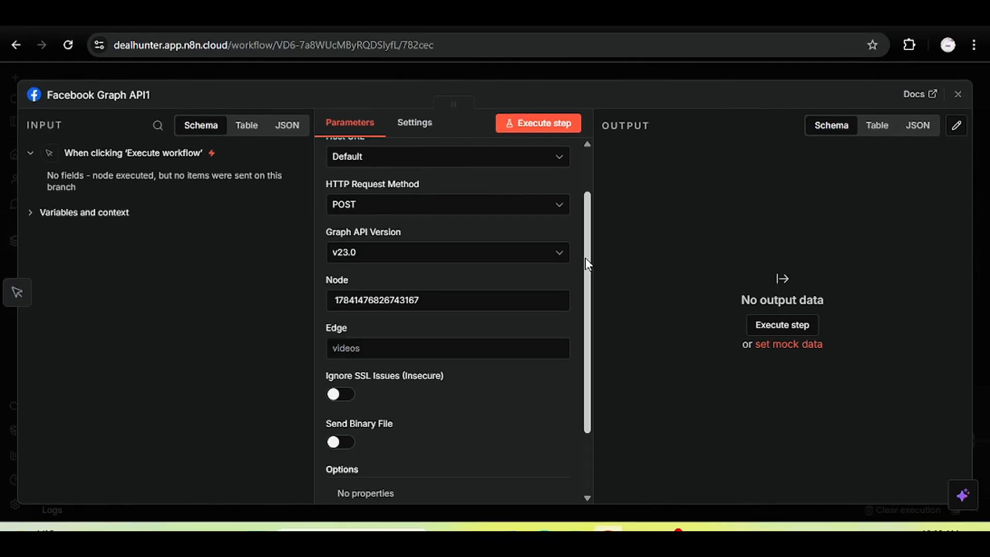
pyautogui.click(118, 96)
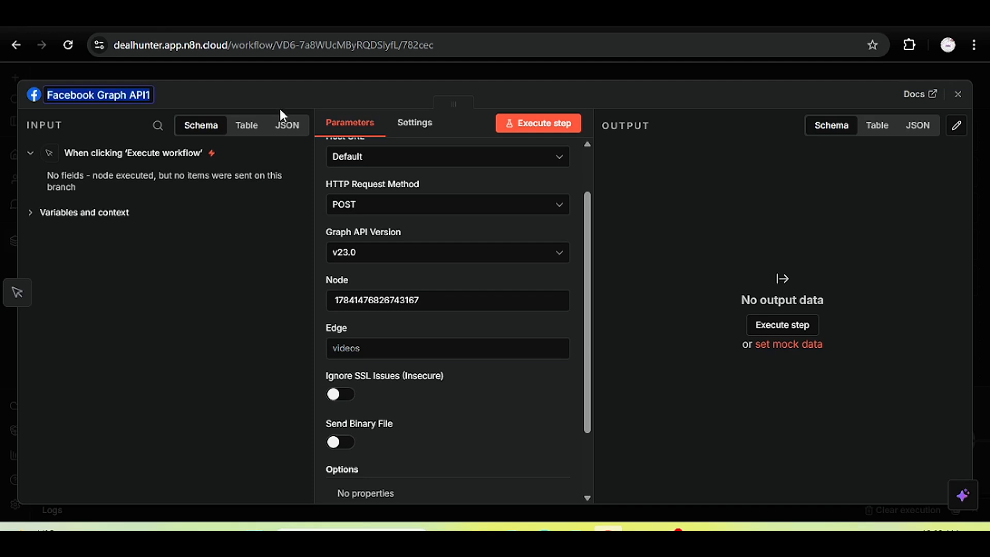
pyautogui.press('BackSpace')
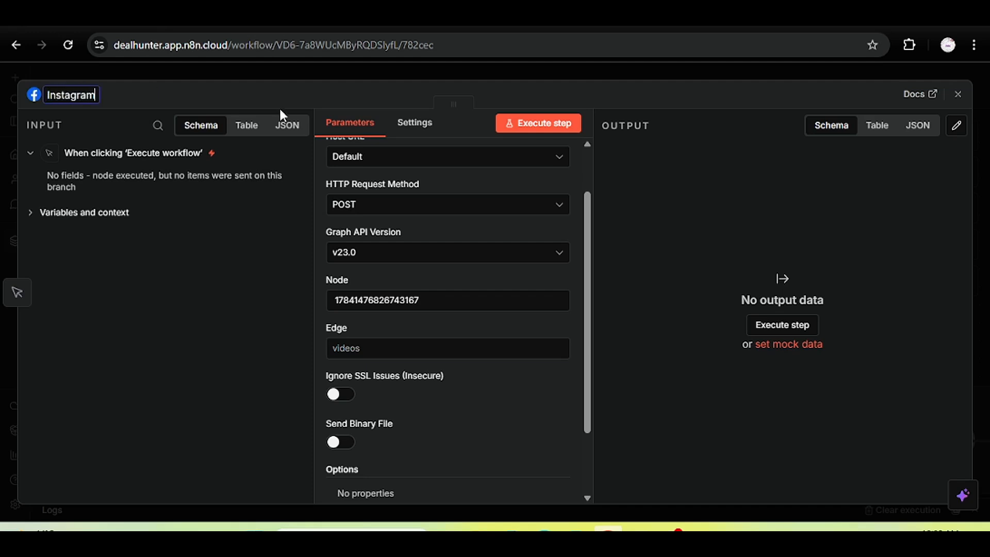
pyautogui.press('Return')
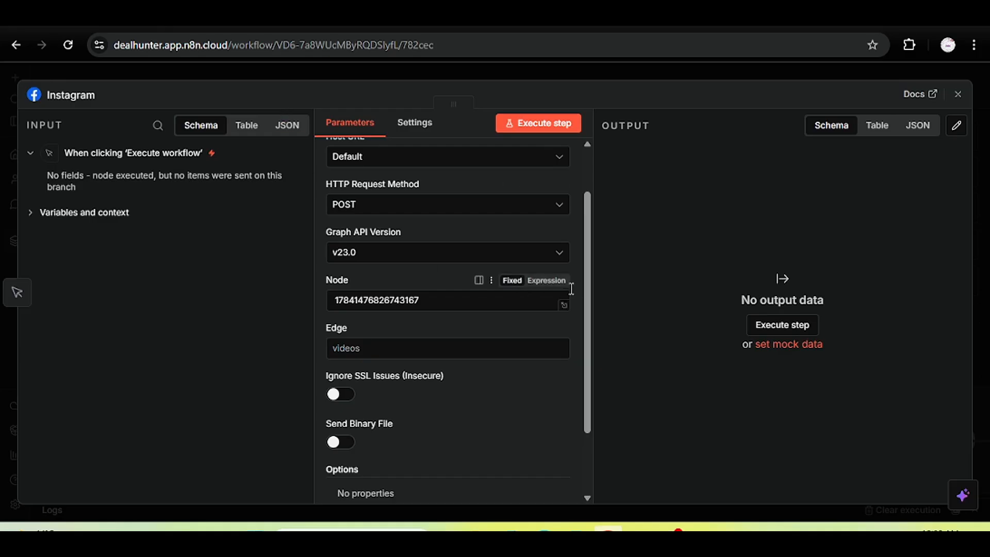
# Set the Edge value to media.
pyautogui.moveTo(586, 267); pyautogui.dragTo(590, 218)
pyautogui.scroll(-1, 486, 305)
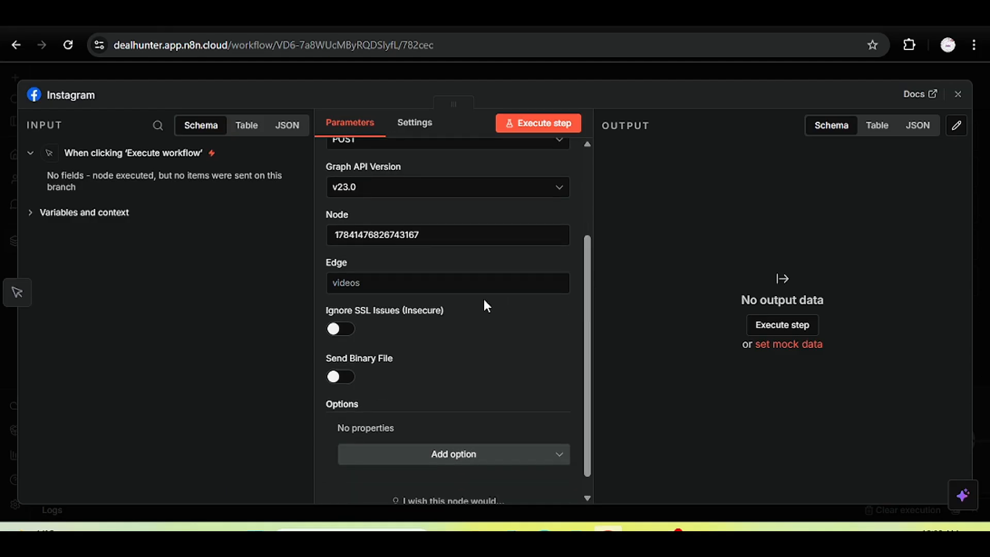
pyautogui.moveTo(589, 278); pyautogui.dragTo(587, 311)
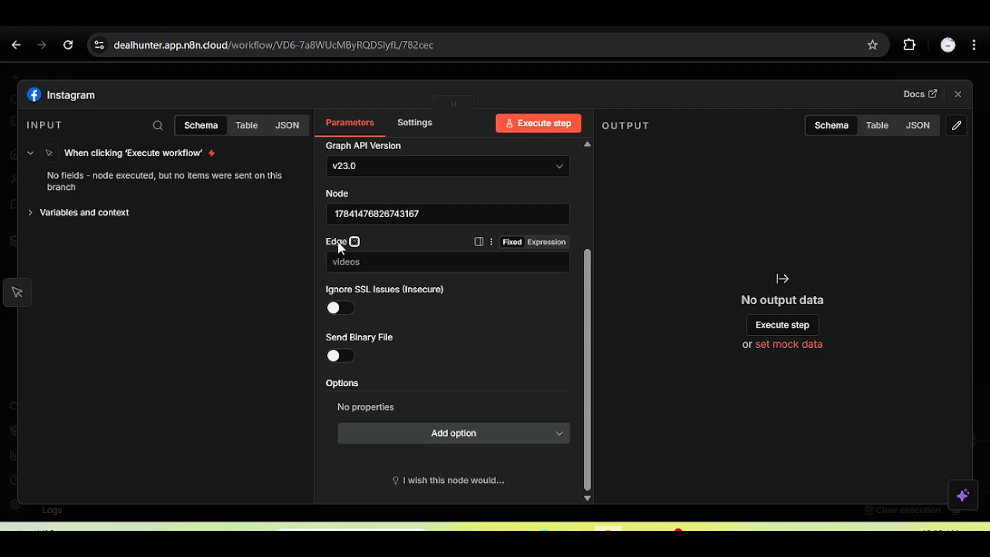
pyautogui.click(404, 258)
pyautogui.write('media')
pyautogui.click(407, 238)
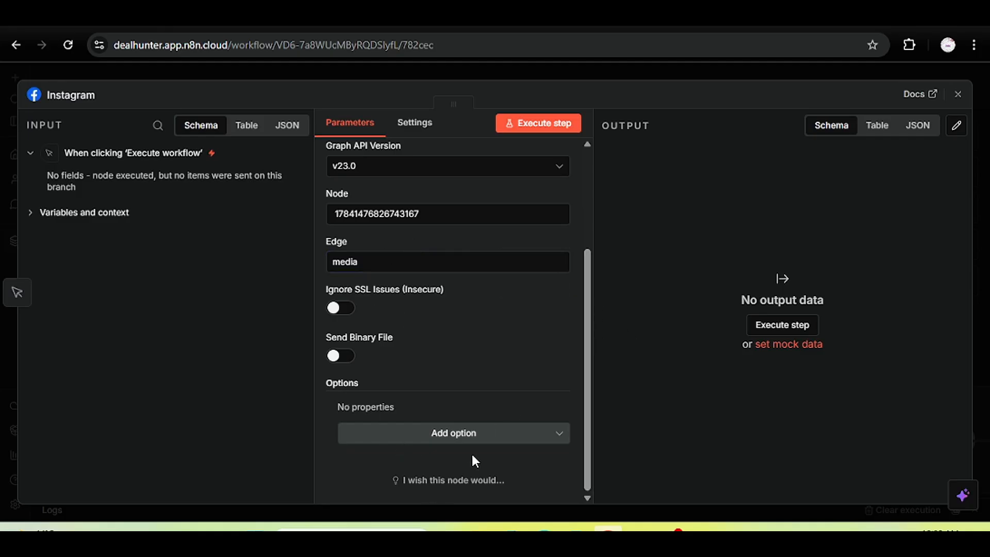
# Add query parameters named image_url and caption.
pyautogui.click(432, 438)
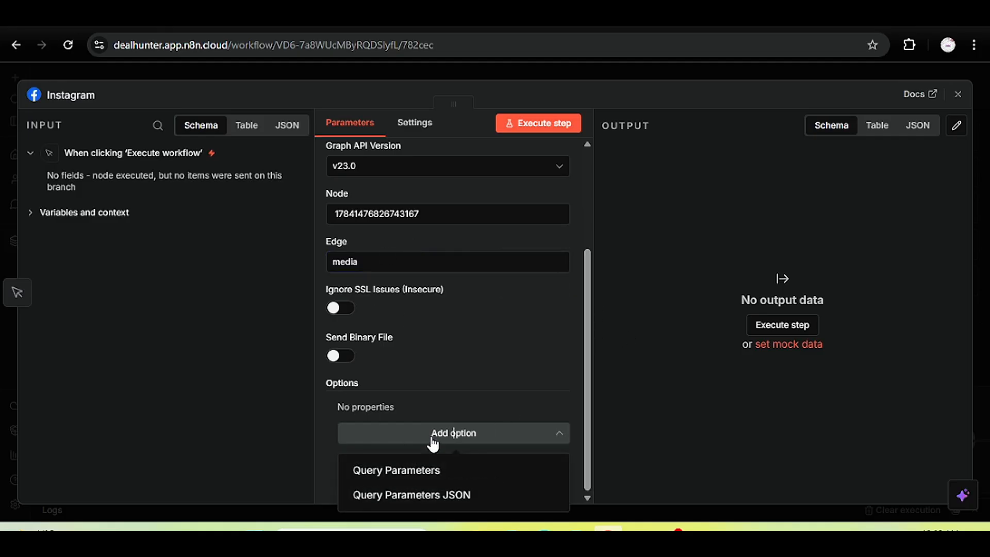
pyautogui.click(453, 473)
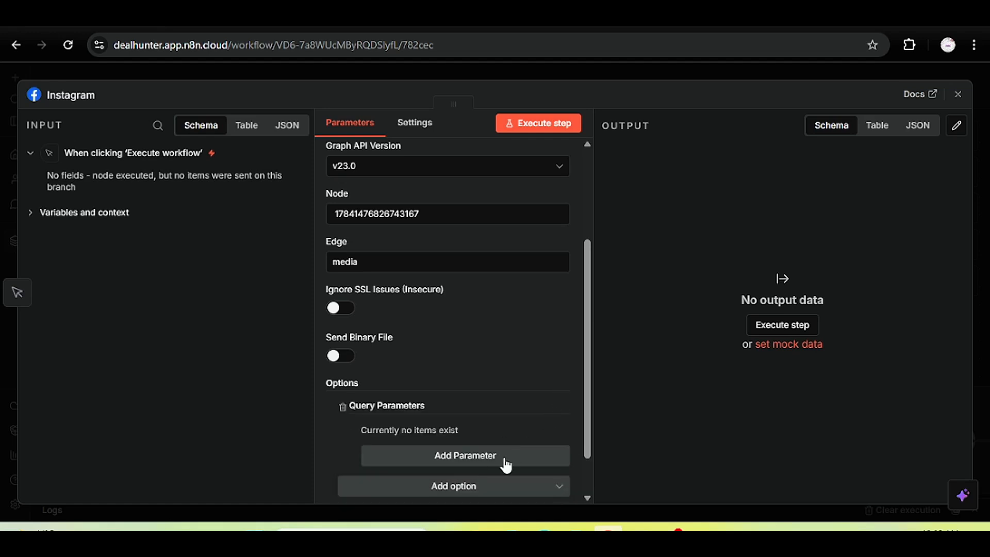
pyautogui.click(508, 459)
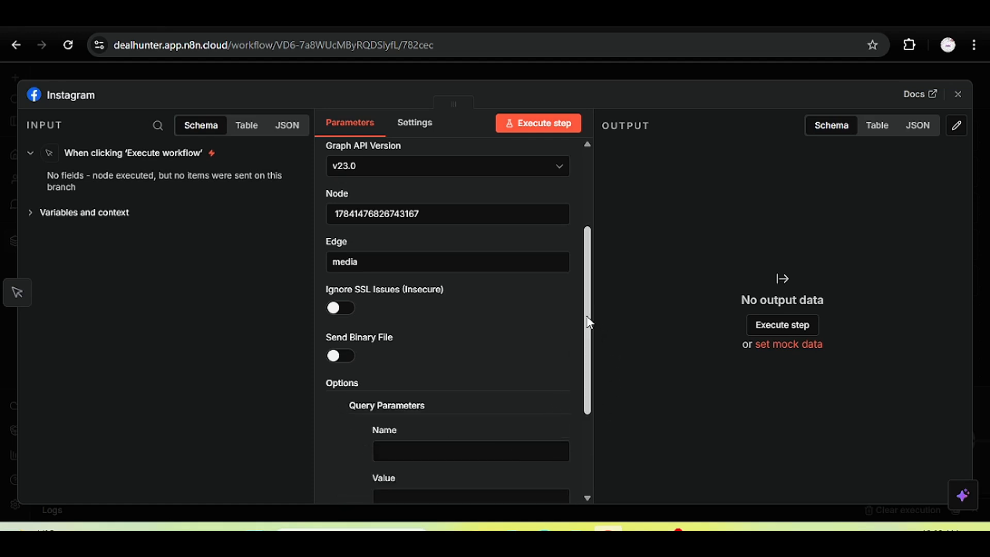
pyautogui.moveTo(588, 323); pyautogui.dragTo(585, 405)
pyautogui.click(441, 299)
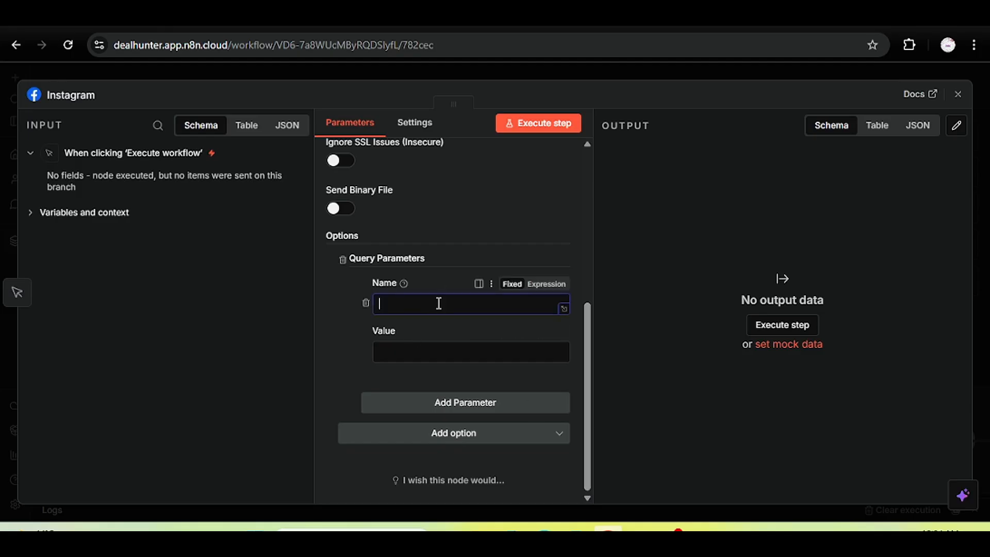
pyautogui.write('image')
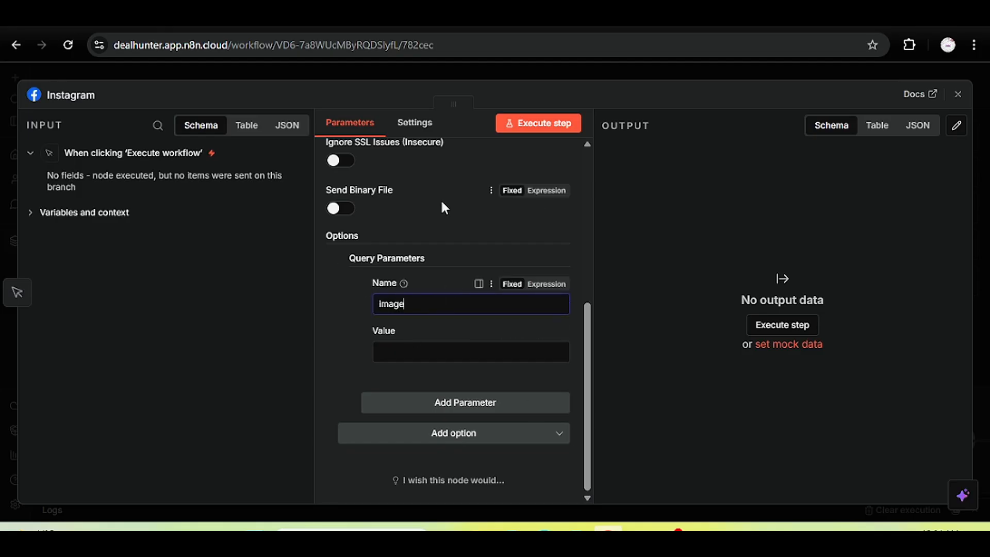
pyautogui.write('_url')
pyautogui.click(409, 405)
pyautogui.click(485, 435)
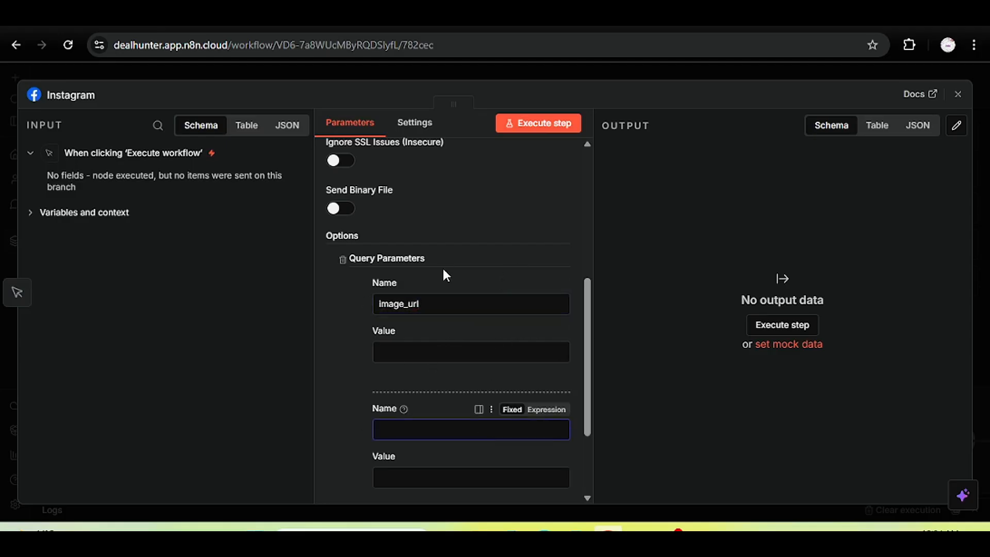
pyautogui.write('caption')
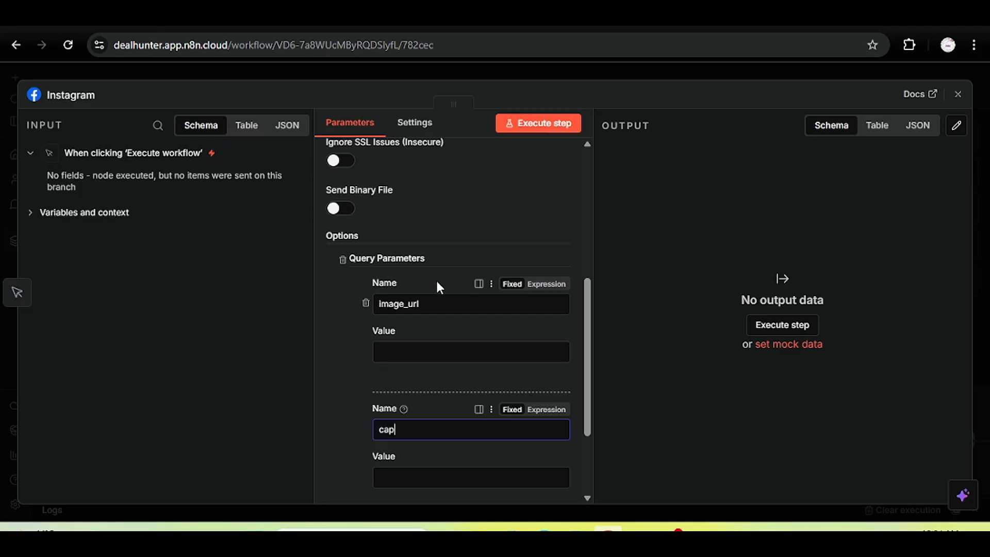
pyautogui.click(575, 378)
# Check the node's Facebook Graph credential list, leaving the selection unchanged.
pyautogui.scroll(-3, 583, 335)
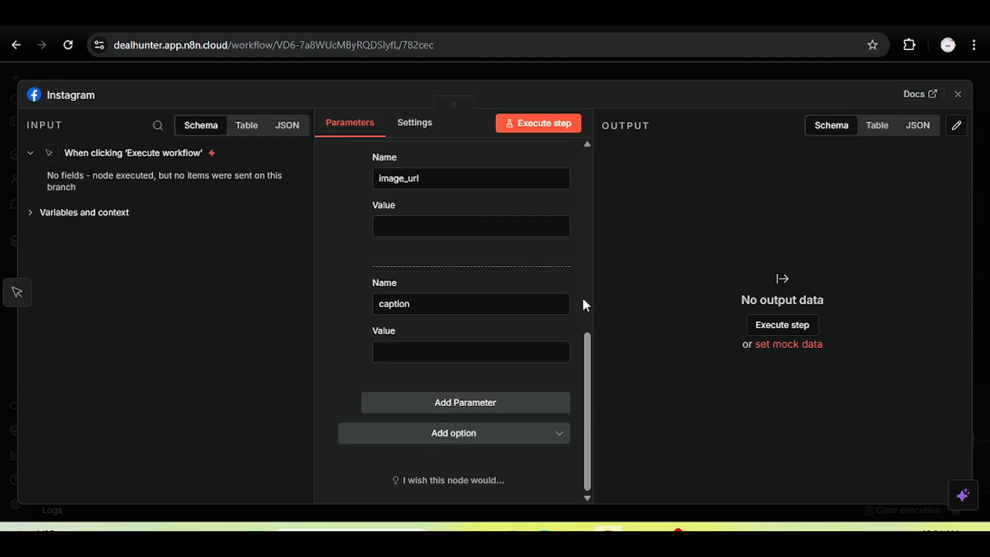
pyautogui.click(584, 301)
pyautogui.moveTo(596, 289); pyautogui.dragTo(594, 172)
pyautogui.click(584, 155)
pyautogui.scroll(1, 582, 155)
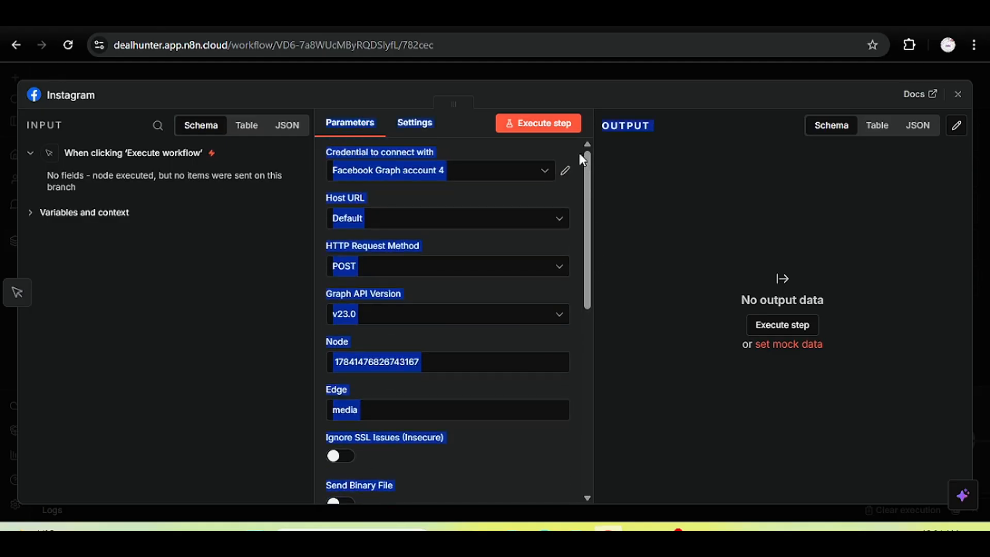
pyautogui.click(581, 153)
pyautogui.click(546, 169)
pyautogui.click(565, 170)
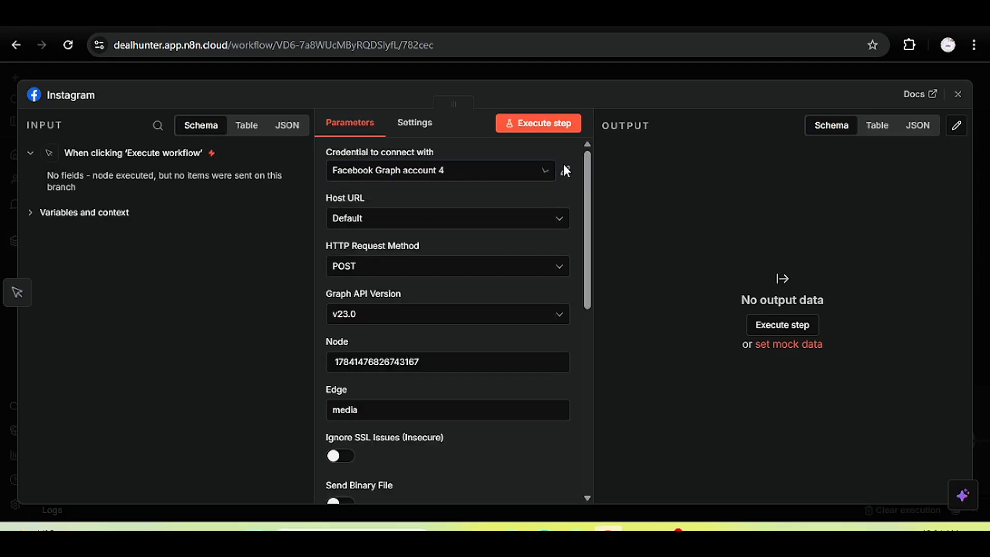
# Open the Facebook Graph account 4 credential's docs and read the Create a Meta app steps.
pyautogui.click(566, 170)
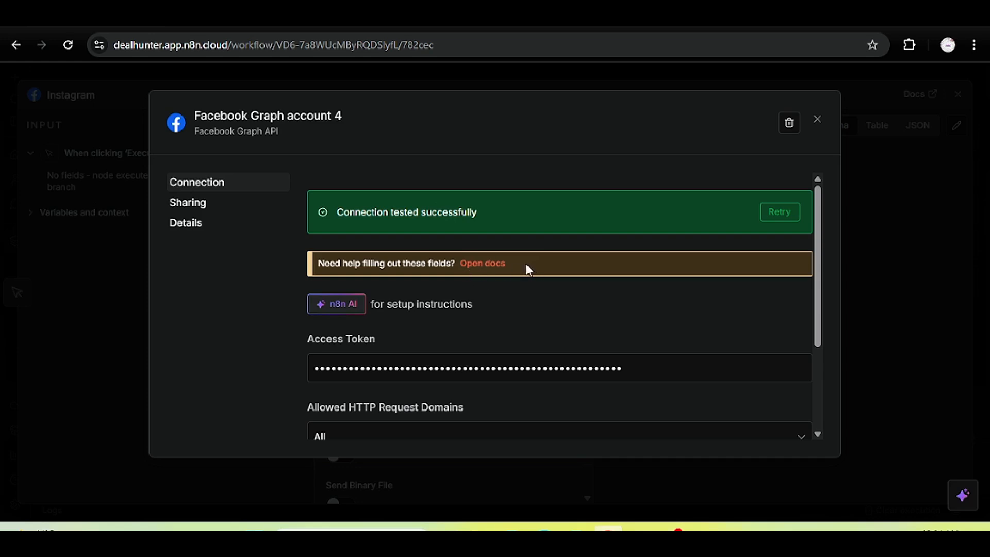
pyautogui.moveTo(525, 264); pyautogui.dragTo(450, 267)
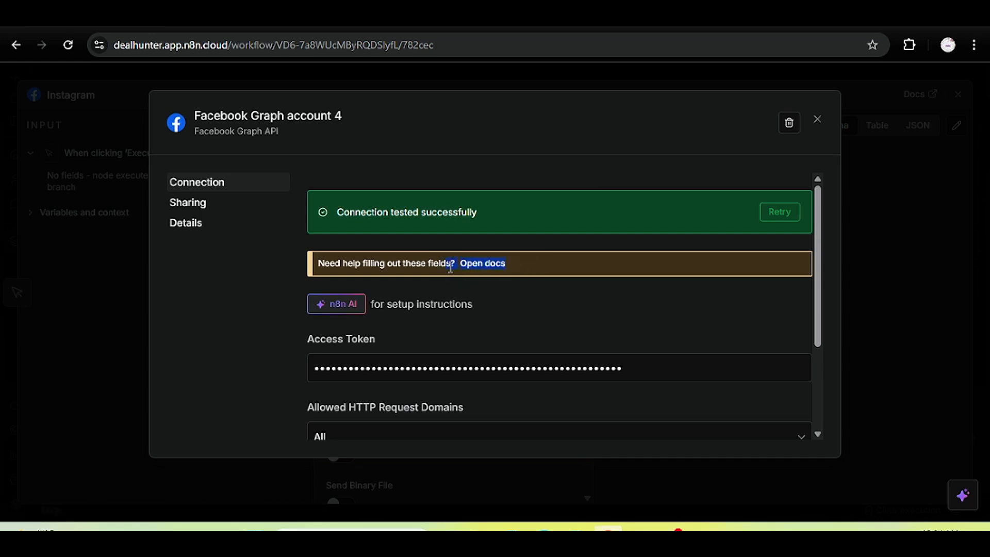
pyautogui.click(470, 263)
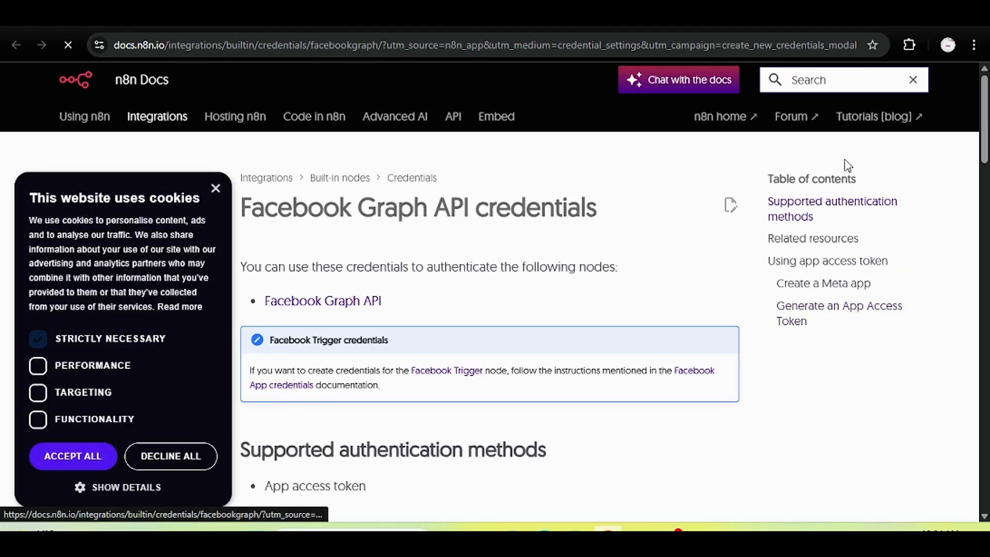
pyautogui.click(215, 189)
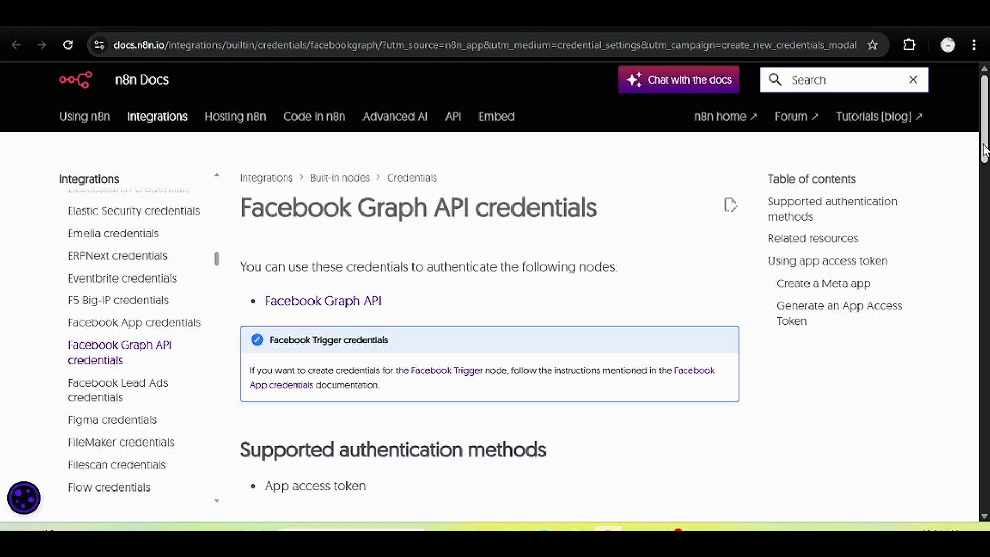
pyautogui.moveTo(983, 149); pyautogui.dragTo(985, 360)
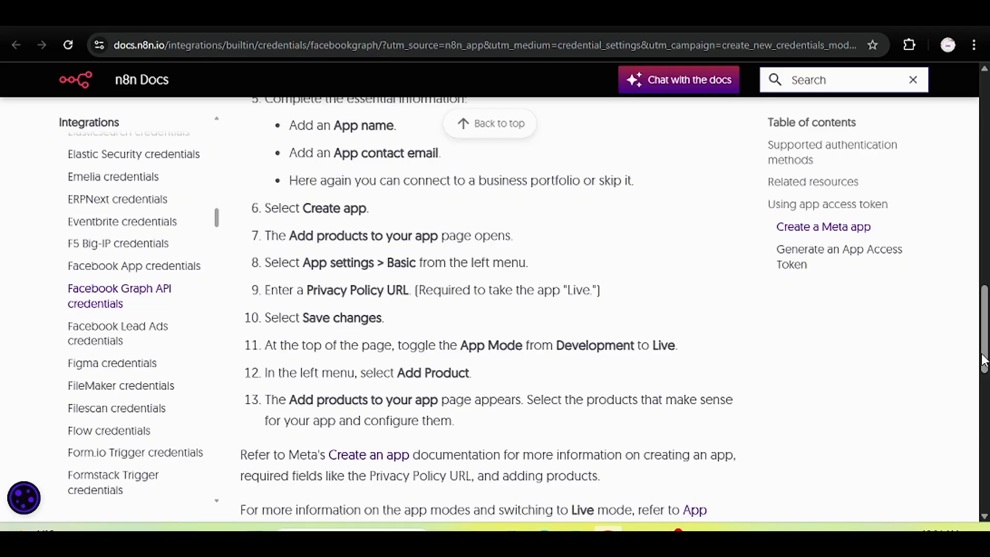
pyautogui.moveTo(983, 361); pyautogui.dragTo(983, 469)
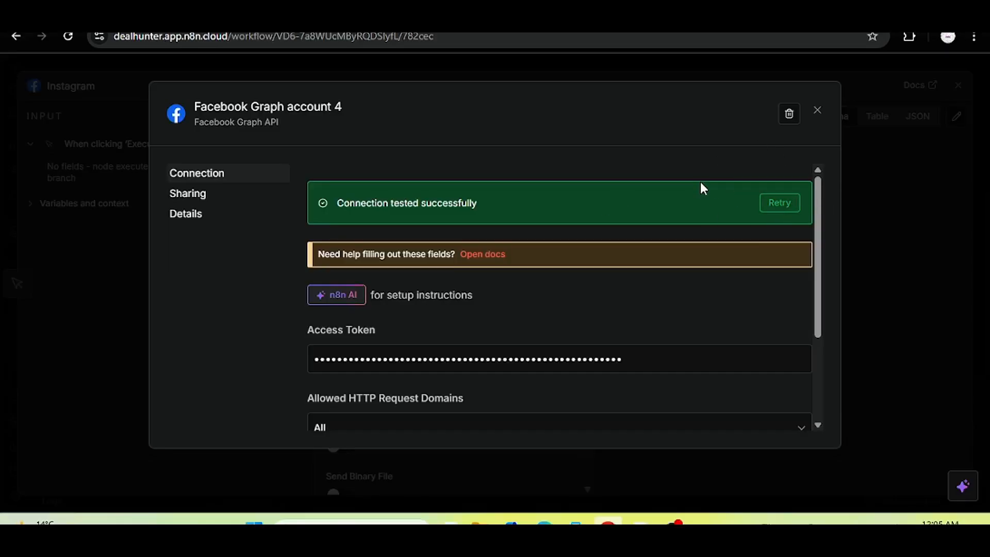
# Close the credential and node settings and straighten the Instagram node's connection on the canvas.
pyautogui.click(811, 116)
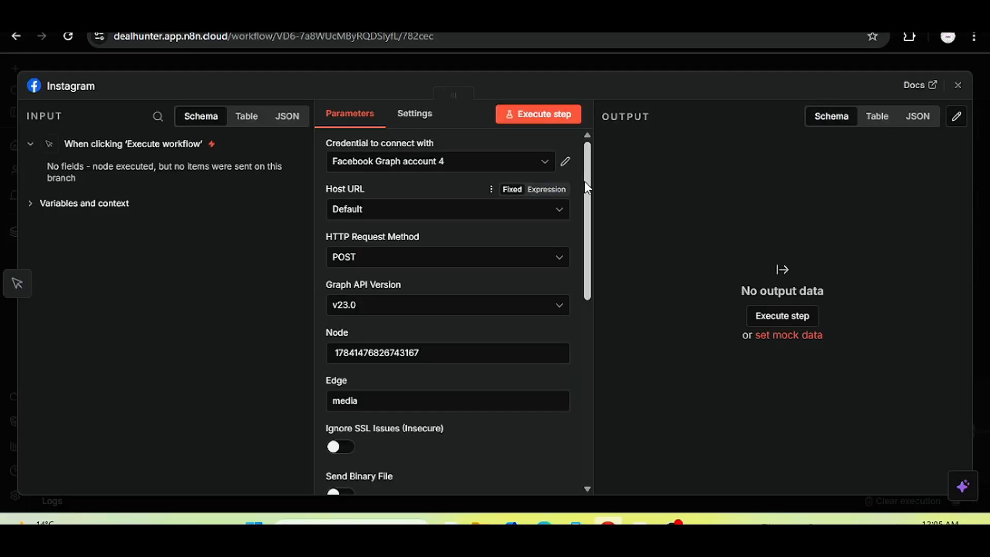
pyautogui.moveTo(592, 174); pyautogui.dragTo(597, 298)
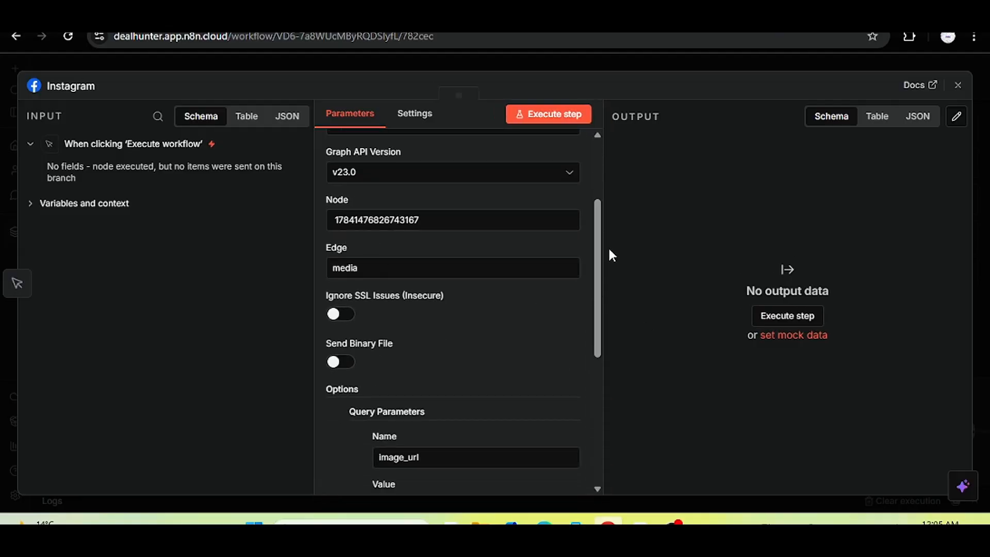
pyautogui.moveTo(599, 250); pyautogui.dragTo(602, 277)
pyautogui.scroll(4, 602, 165)
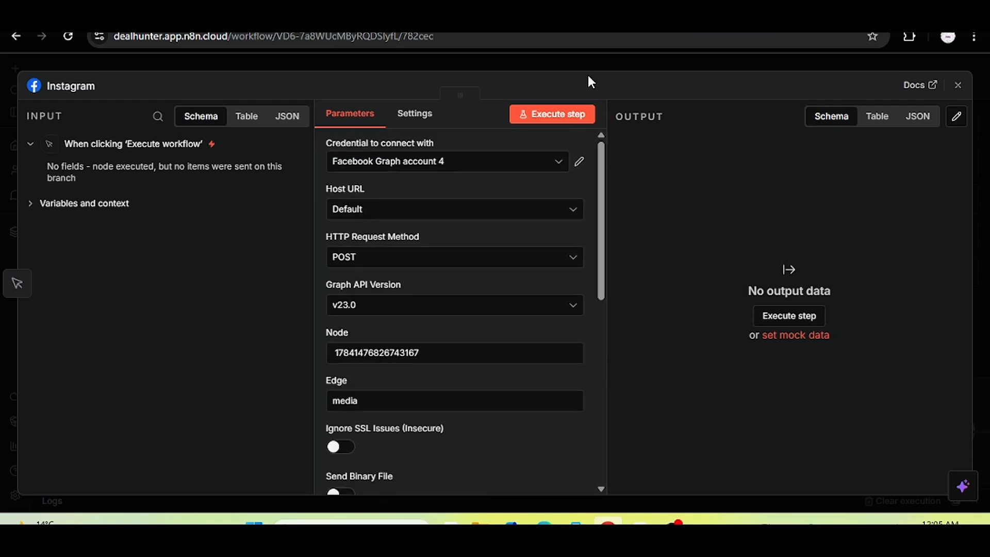
pyautogui.click(584, 58)
pyautogui.moveTo(451, 245); pyautogui.dragTo(594, 264)
# Insert an OpenAI node between the trigger and Instagram, filtering its actions by 'gene'.
pyautogui.moveTo(347, 276)
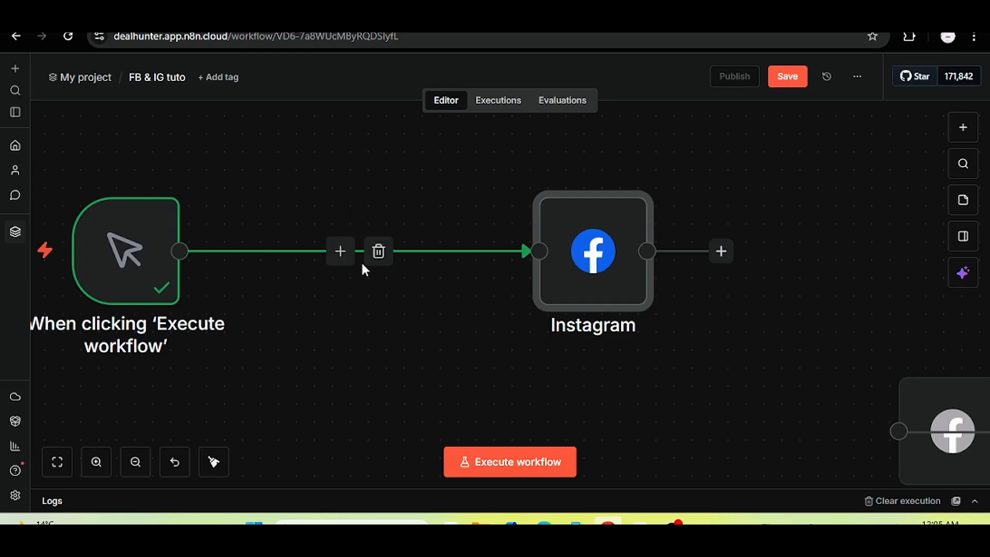
pyautogui.click(344, 255)
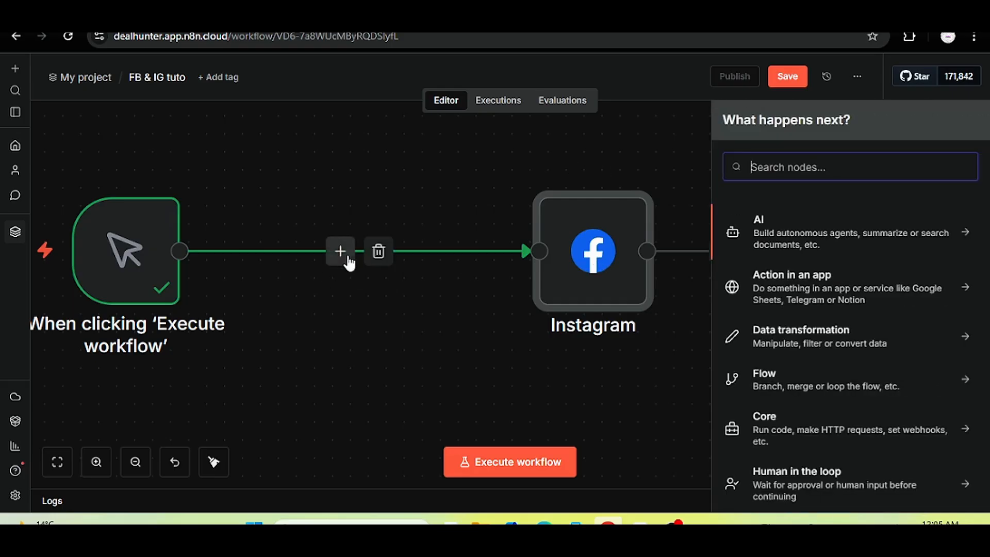
pyautogui.write('openai')
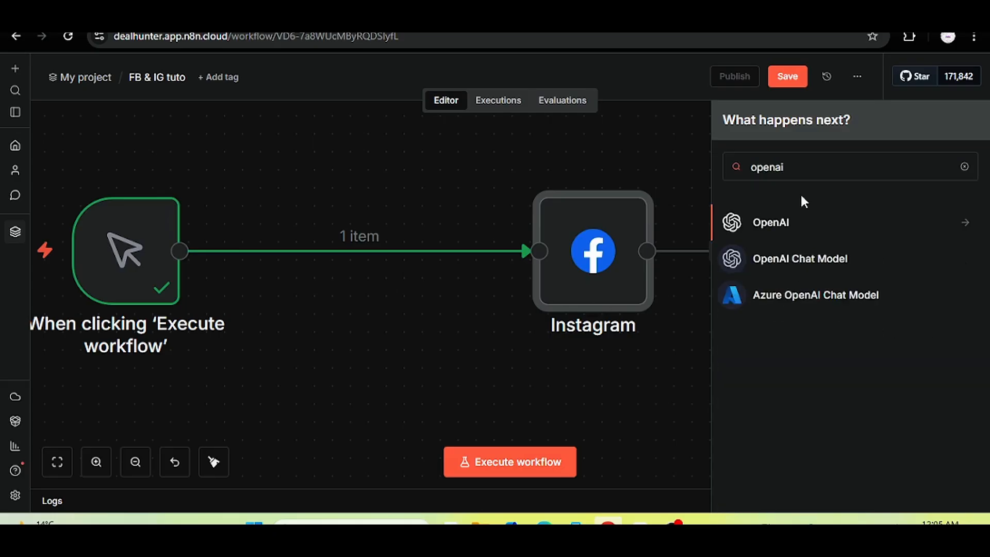
pyautogui.click(781, 225)
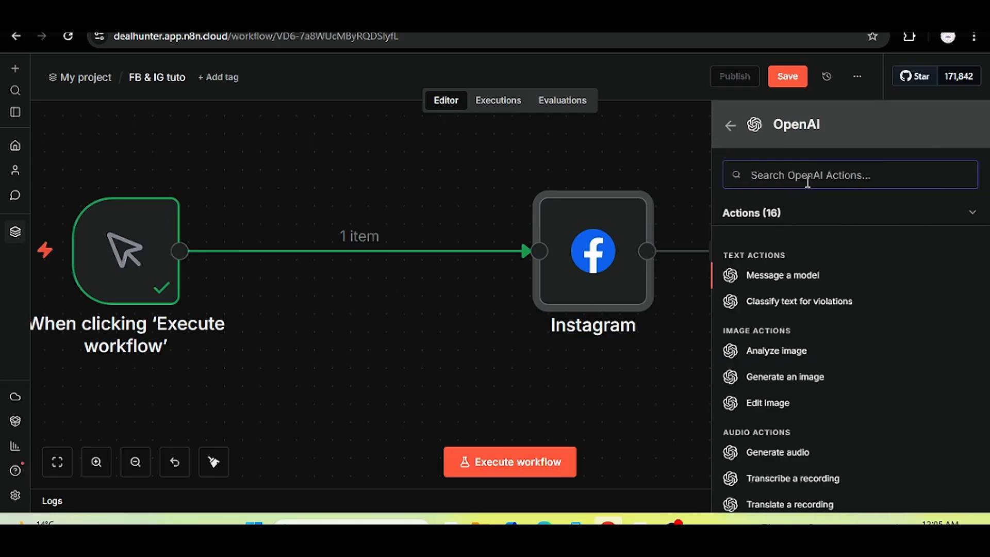
pyautogui.write('gene')
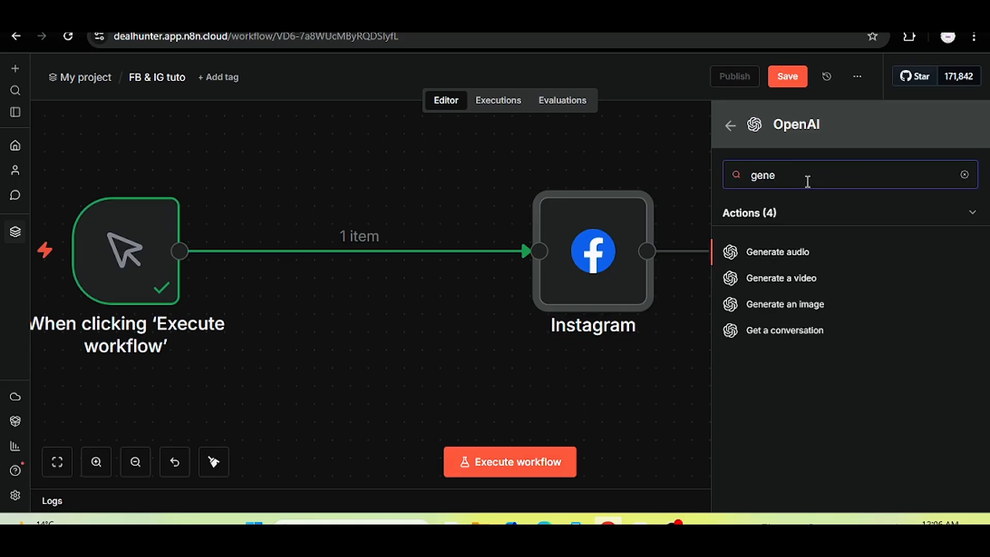
# Give the DALL-E 3 image step the prompt 'generate an image of the sky', run it, and view the sunset image.
pyautogui.click(785, 305)
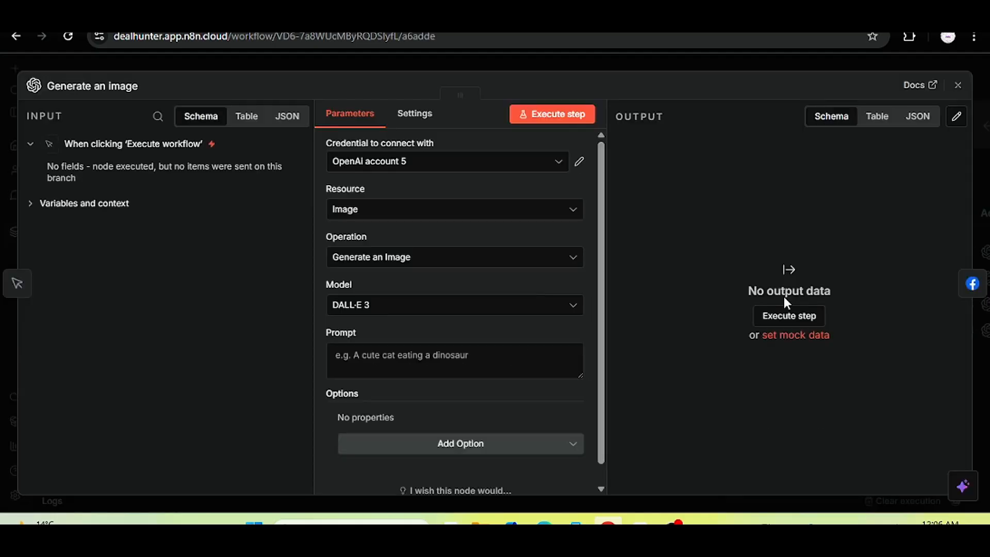
pyautogui.moveTo(602, 198); pyautogui.dragTo(629, 270)
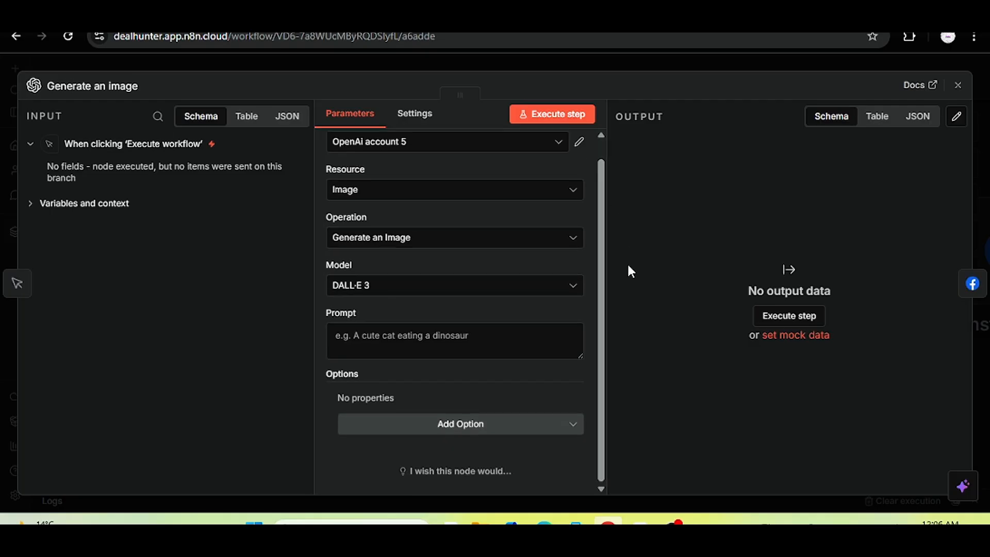
pyautogui.click(390, 334)
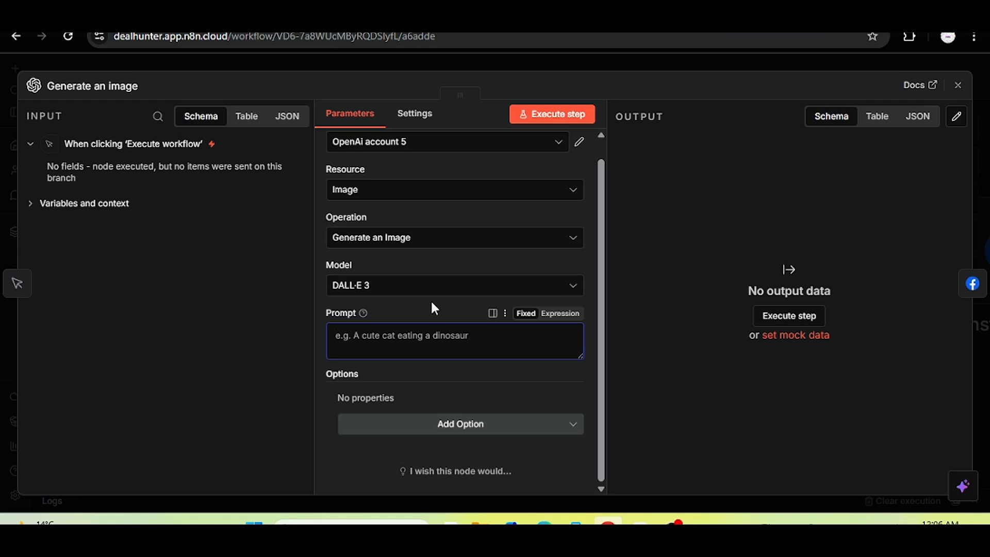
pyautogui.write('generate a')
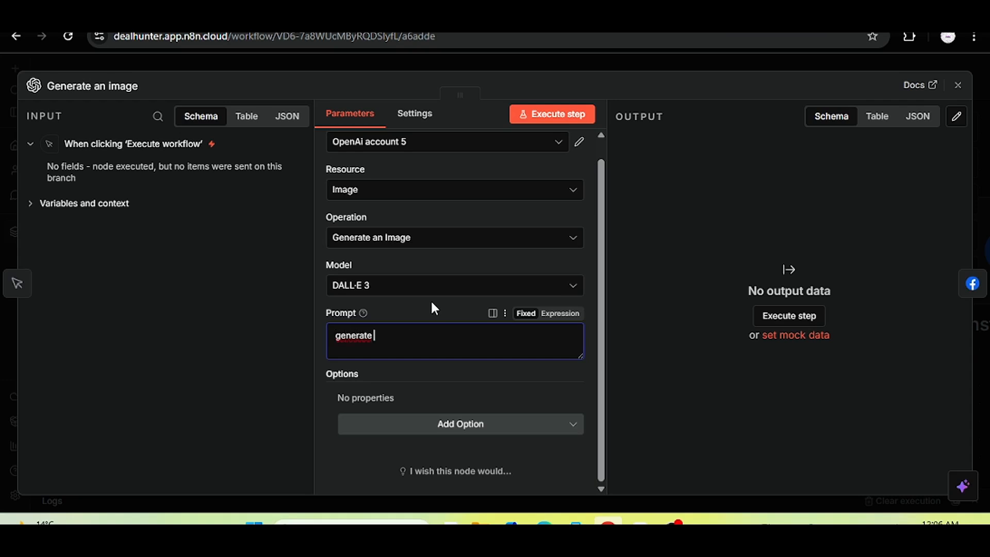
pyautogui.write('n image of the sky')
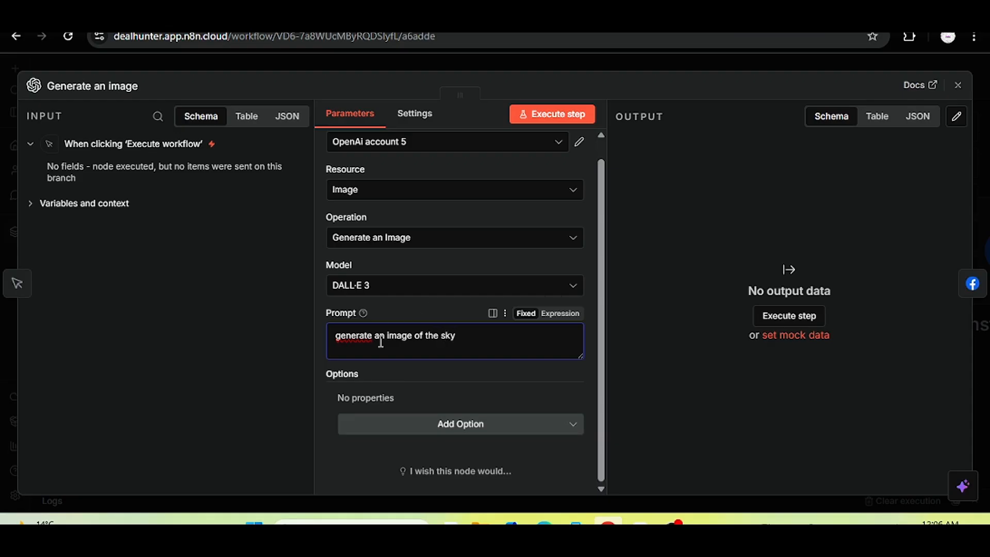
pyautogui.click(570, 116)
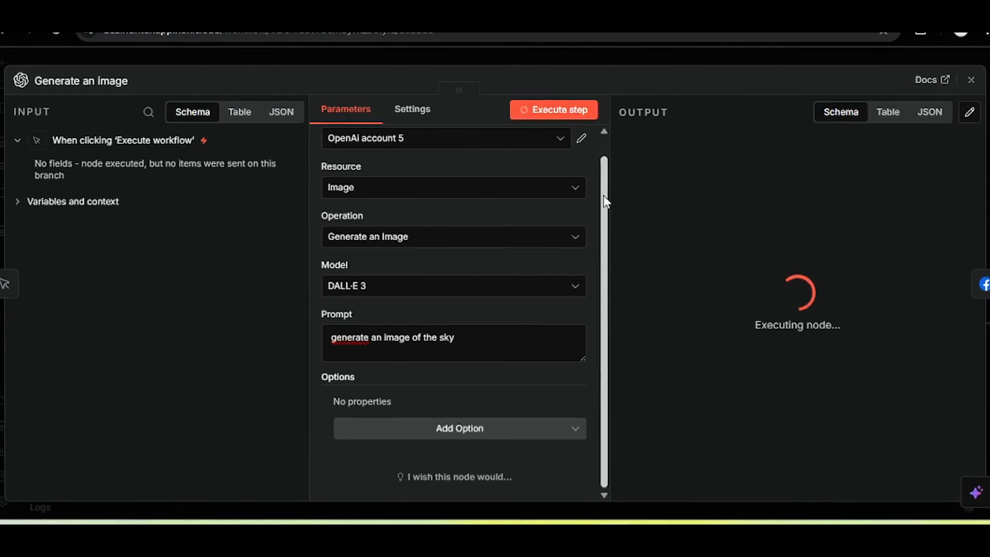
pyautogui.scroll(1, 603, 195)
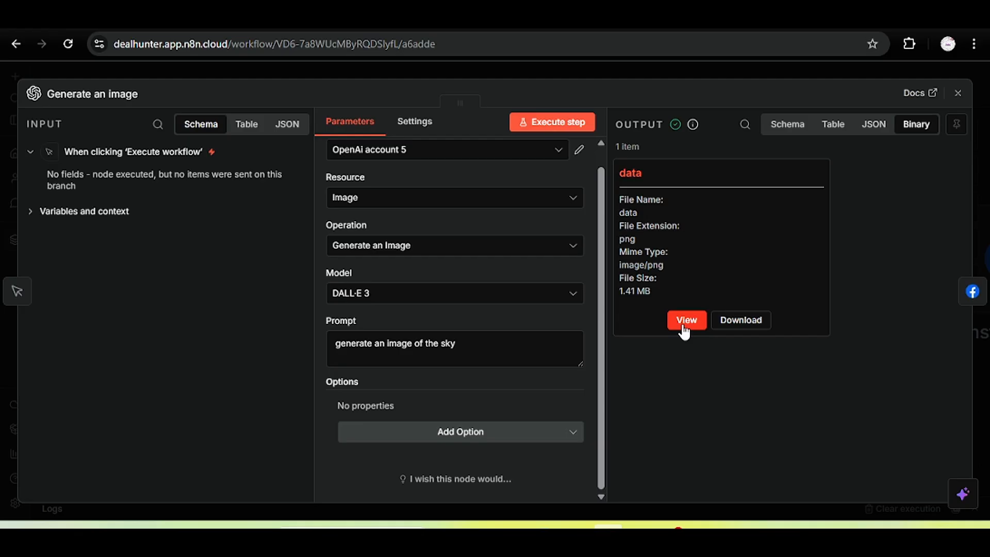
pyautogui.click(687, 319)
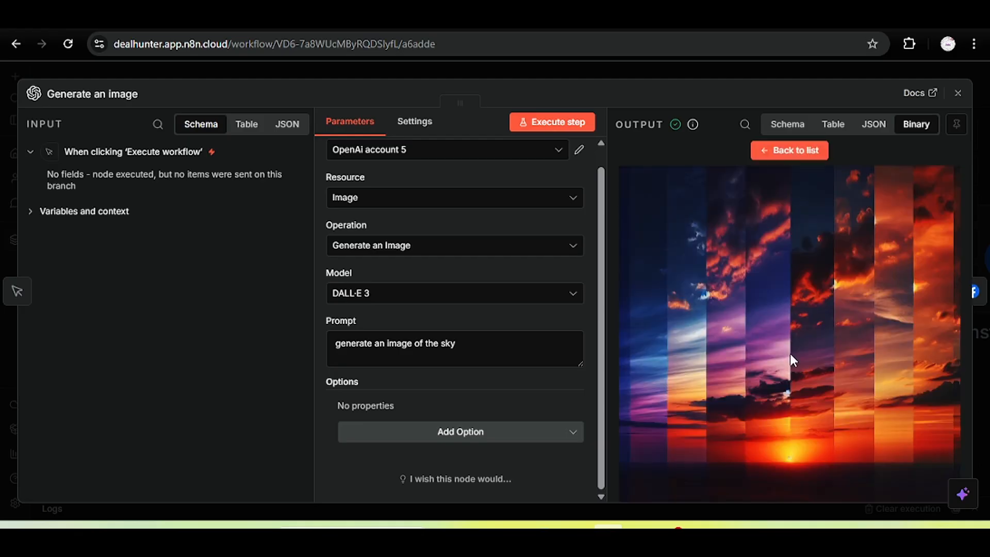
# Review the Instagram step's image_url parameter, then close the step and return to the canvas.
pyautogui.click(974, 291)
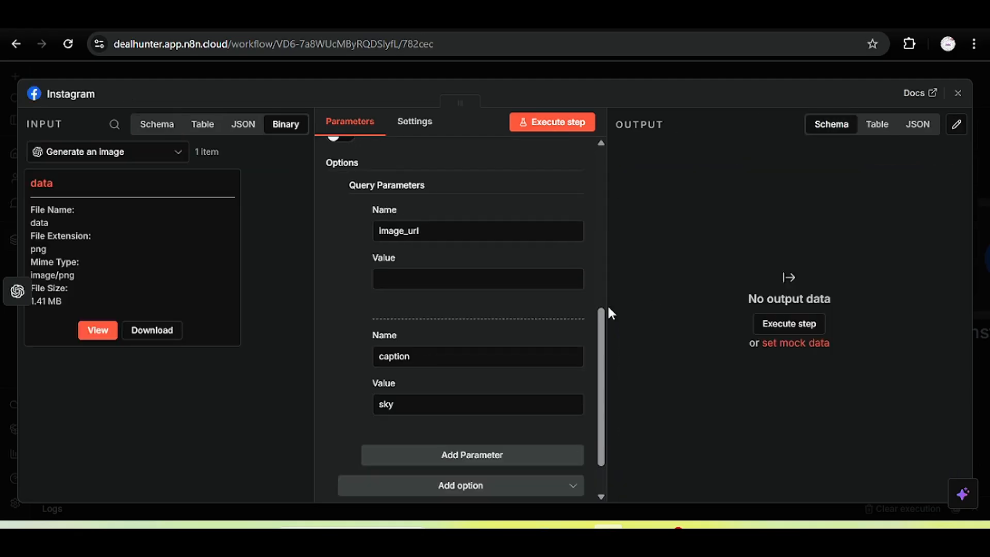
pyautogui.moveTo(599, 343)
pyautogui.mouseDown()
pyautogui.moveTo(609, 255)
pyautogui.moveTo(608, 328)
pyautogui.mouseUp()
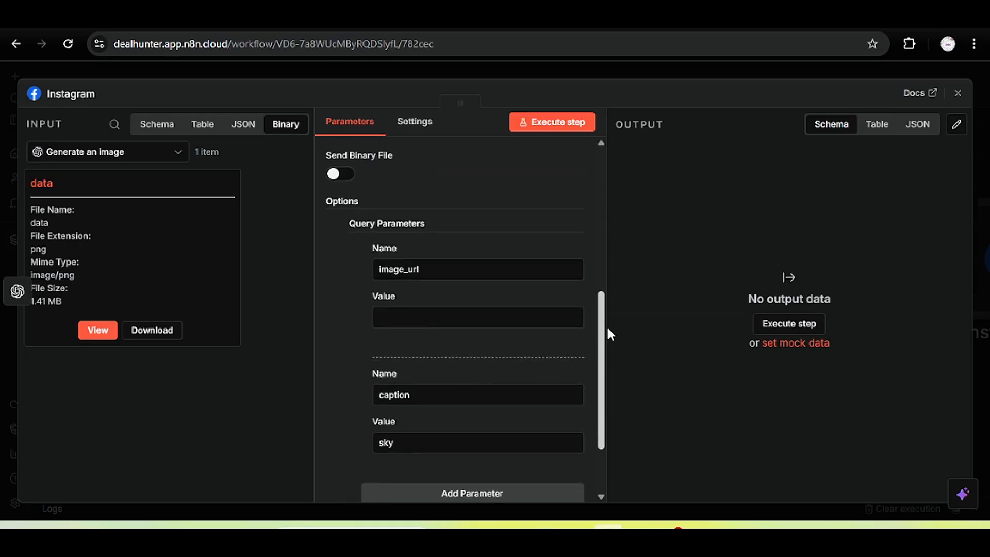
pyautogui.doubleClick(408, 266)
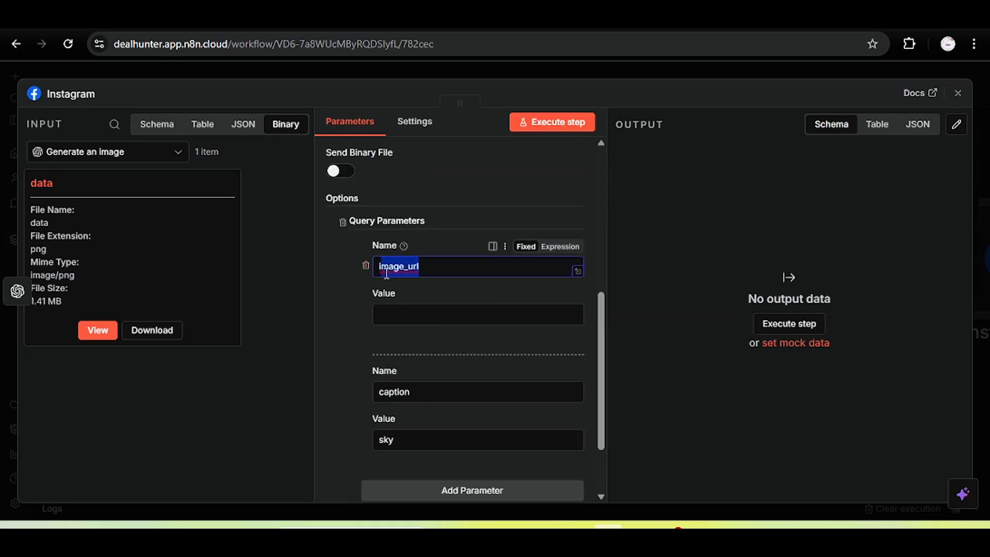
pyautogui.moveTo(200, 228); pyautogui.dragTo(249, 81)
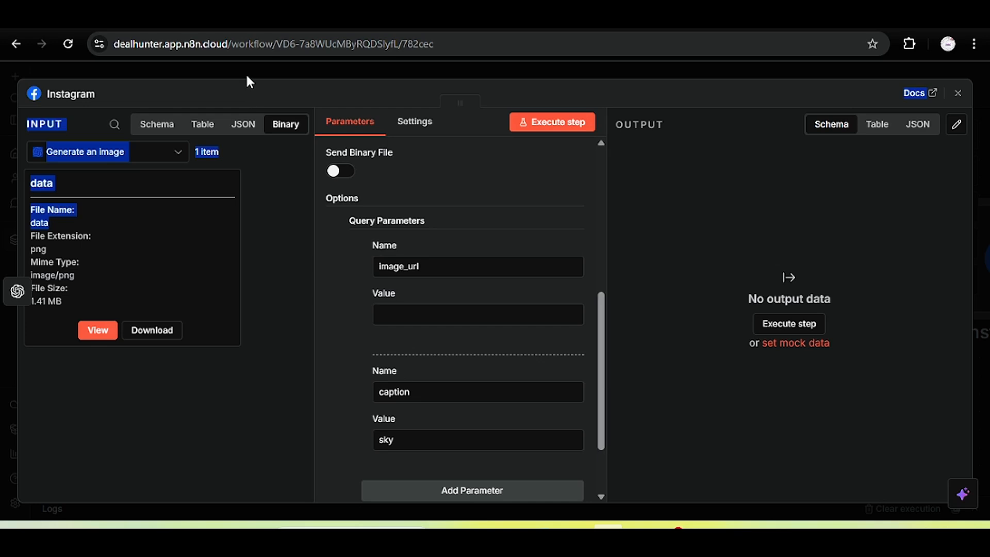
pyautogui.click(288, 236)
pyautogui.click(312, 68)
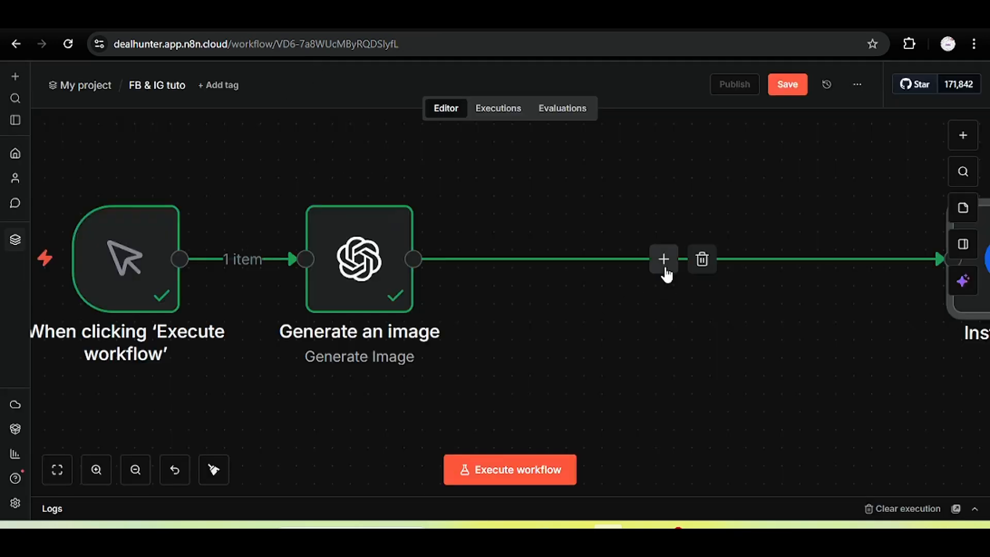
# Insert a Cloudinary 'Upload an asset from URL' step before Instagram, check its credentials, and open a new browser tab.
pyautogui.click(663, 260)
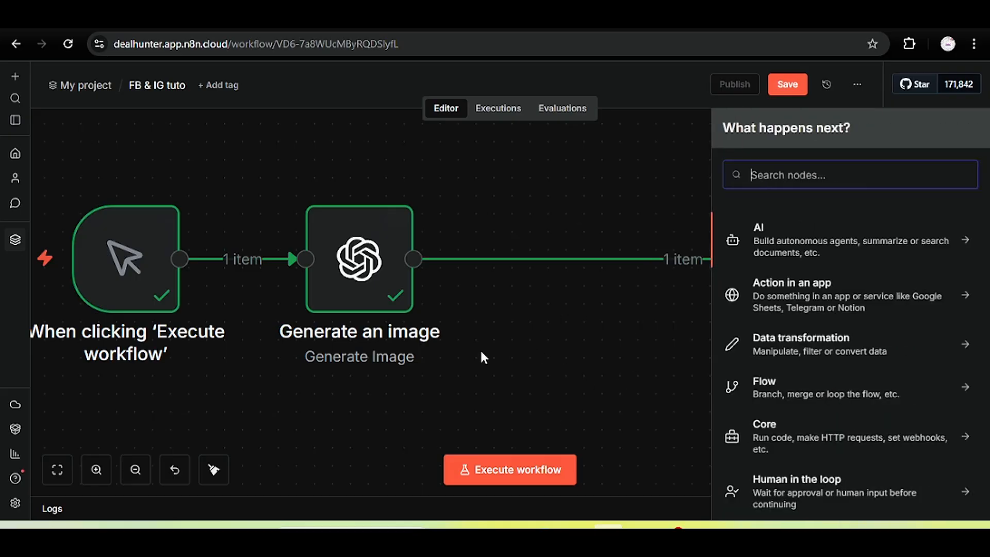
pyautogui.write('cloudinar')
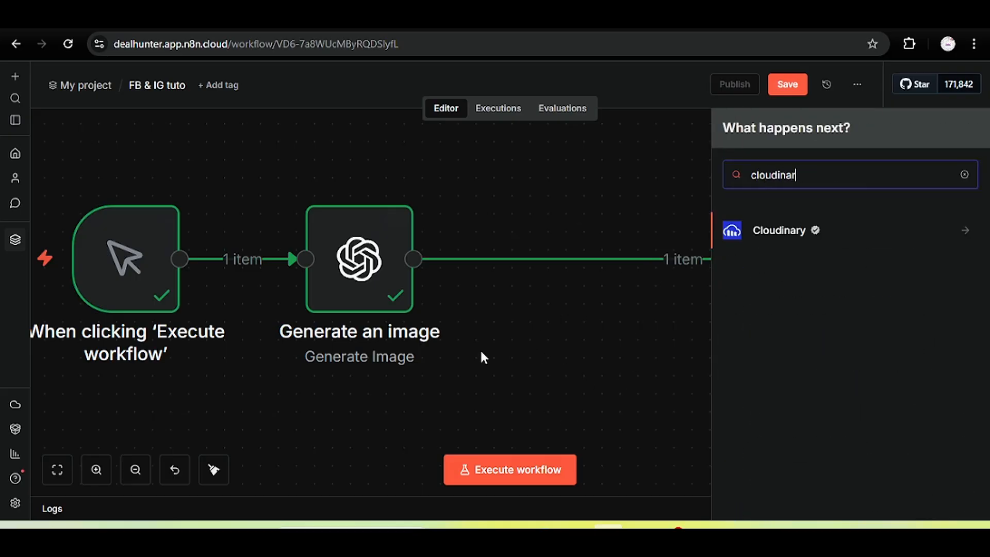
pyautogui.click(804, 238)
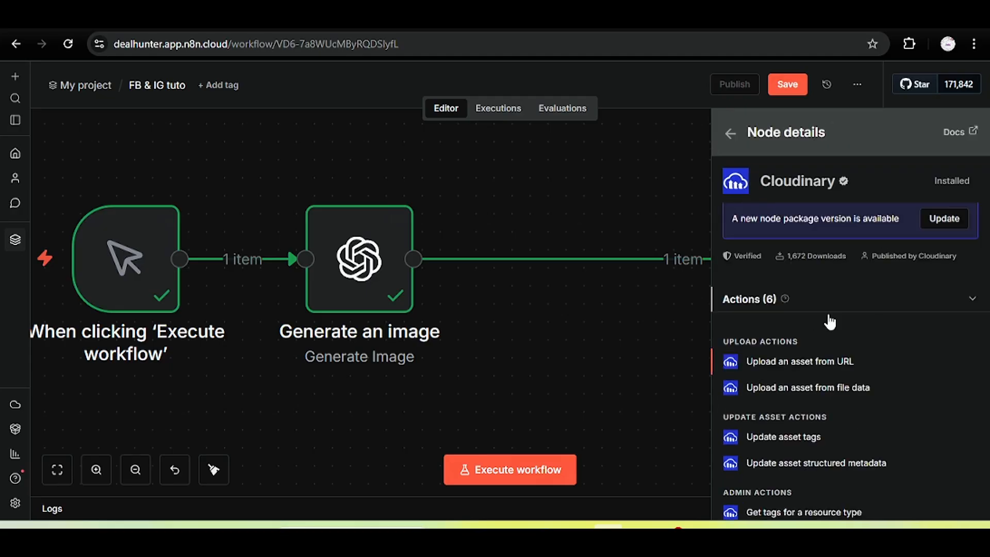
pyautogui.click(849, 367)
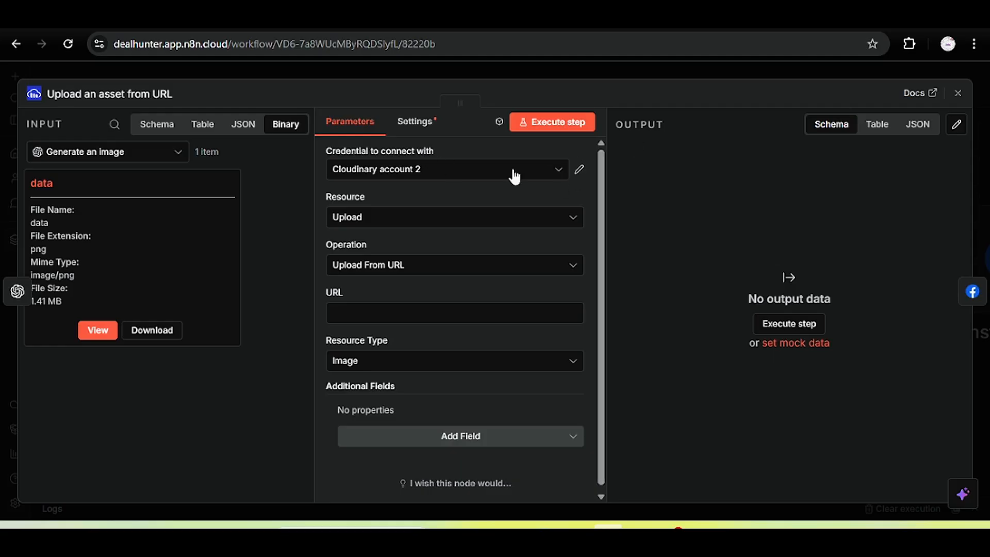
pyautogui.click(461, 175)
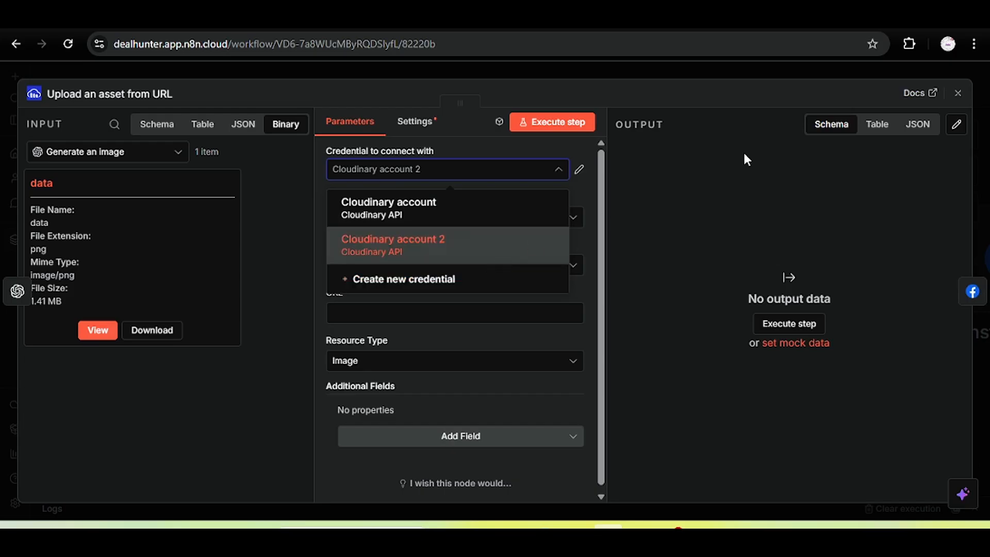
pyautogui.hotkey('ctrl', 't')
# Search Google for the Cloudinary API and open the 'Docs Home Page' result.
pyautogui.write('cloudina')
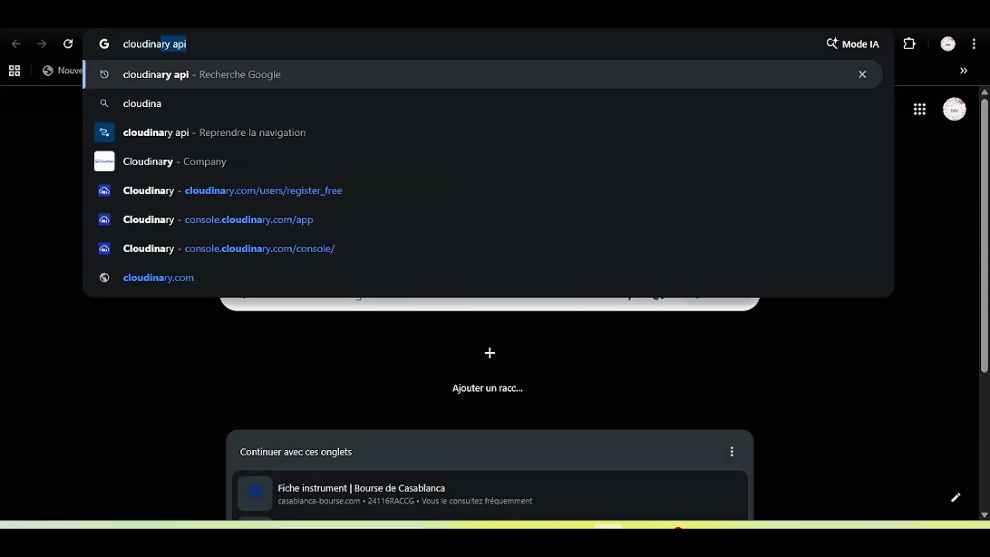
pyautogui.press('Return')
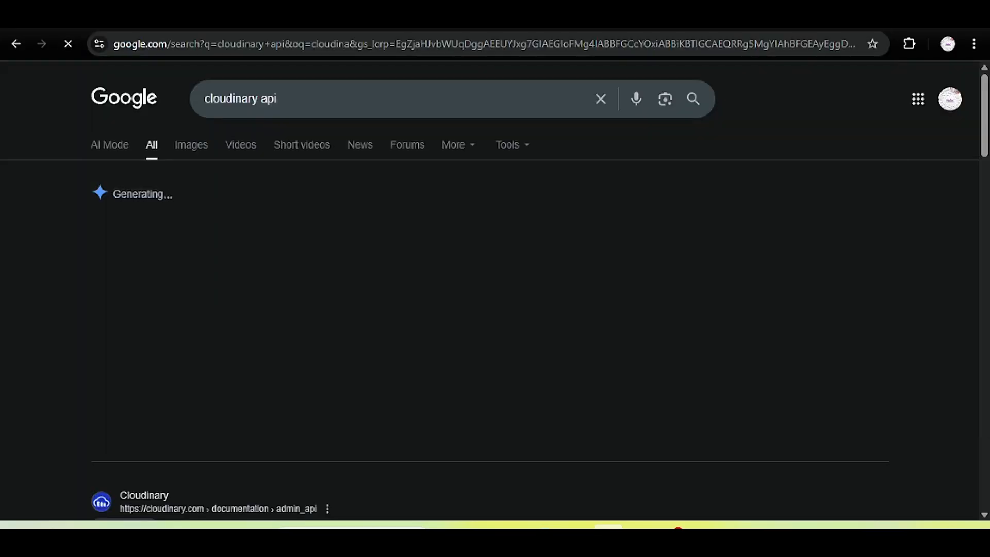
pyautogui.moveTo(985, 119); pyautogui.dragTo(986, 208)
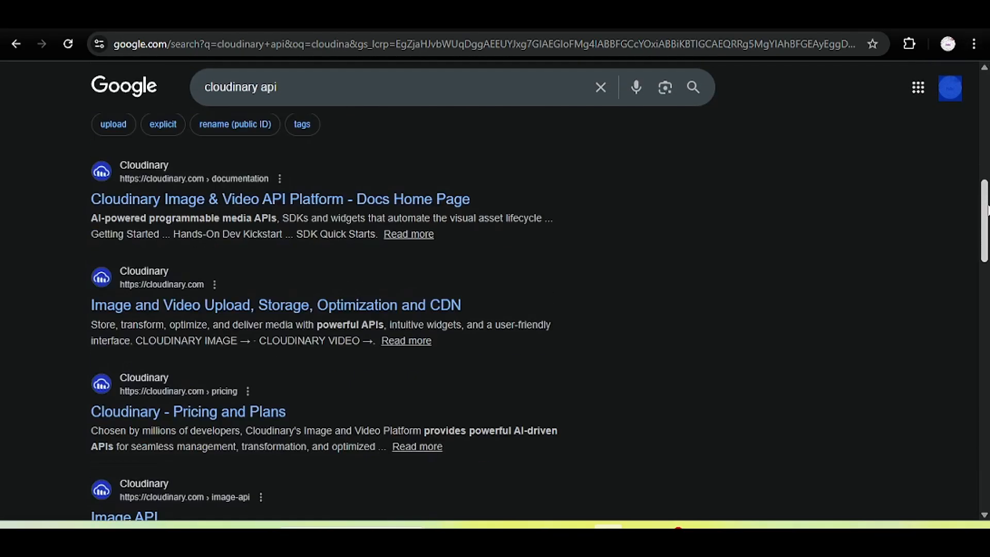
pyautogui.click(329, 202)
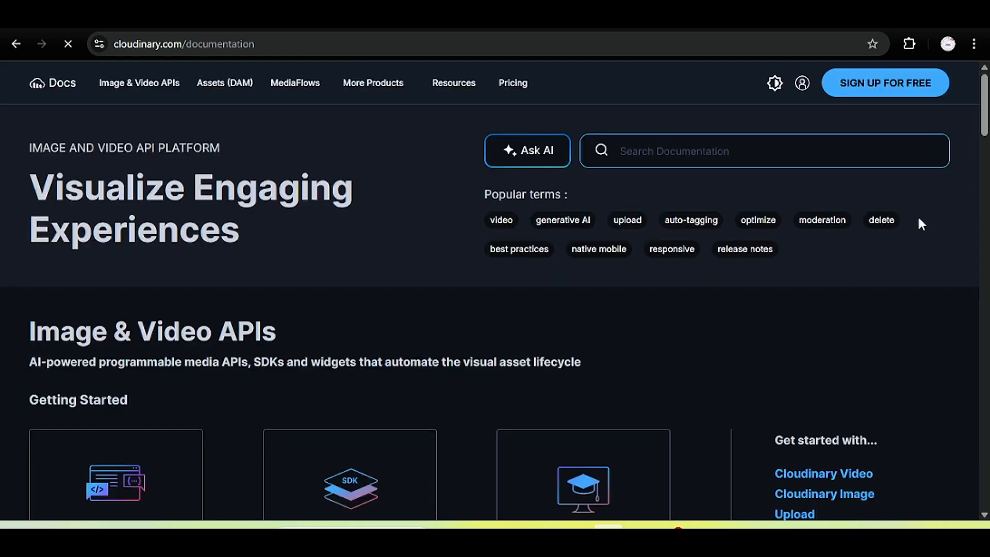
# Sign up for a free Cloudinary account using the Google account.
pyautogui.click(888, 86)
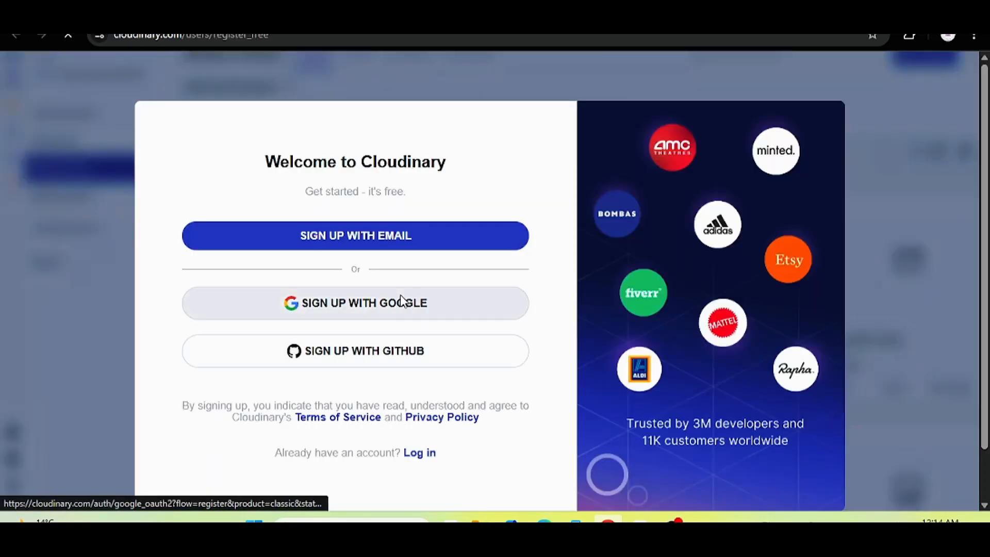
pyautogui.click(356, 304)
pyautogui.click(591, 252)
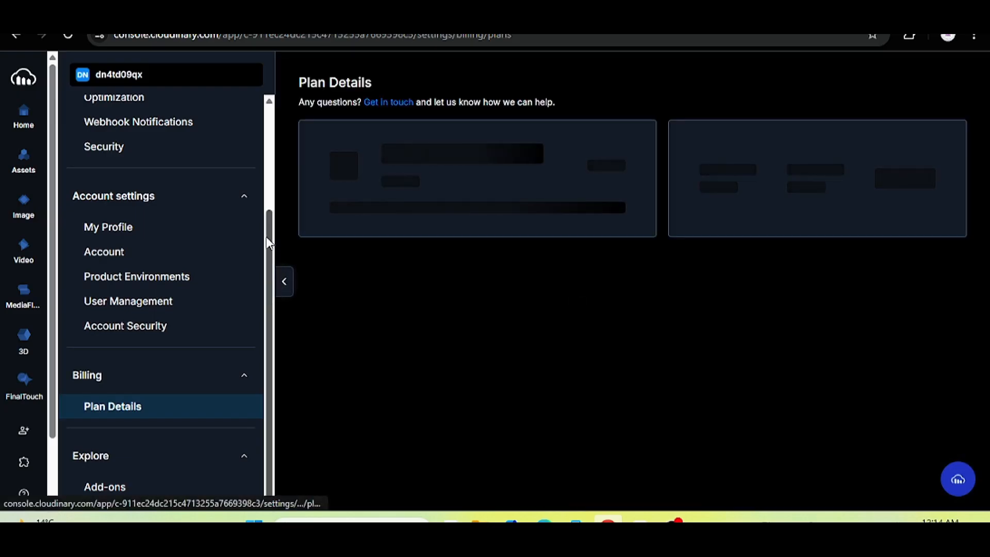
pyautogui.moveTo(268, 237); pyautogui.dragTo(268, 123)
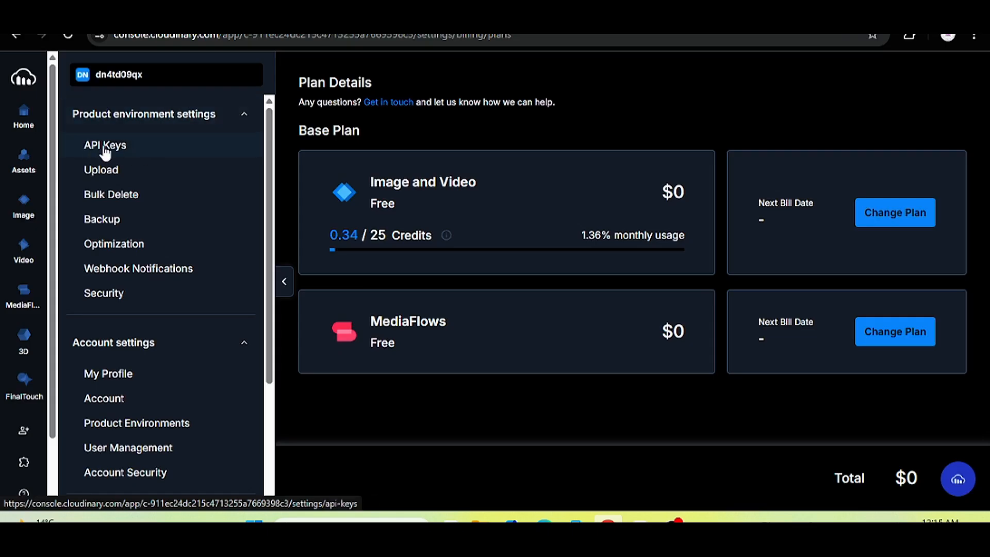
# Generate a new API key under Settings > API Keys, approve it with the emailed code, and select its value.
pyautogui.click(127, 149)
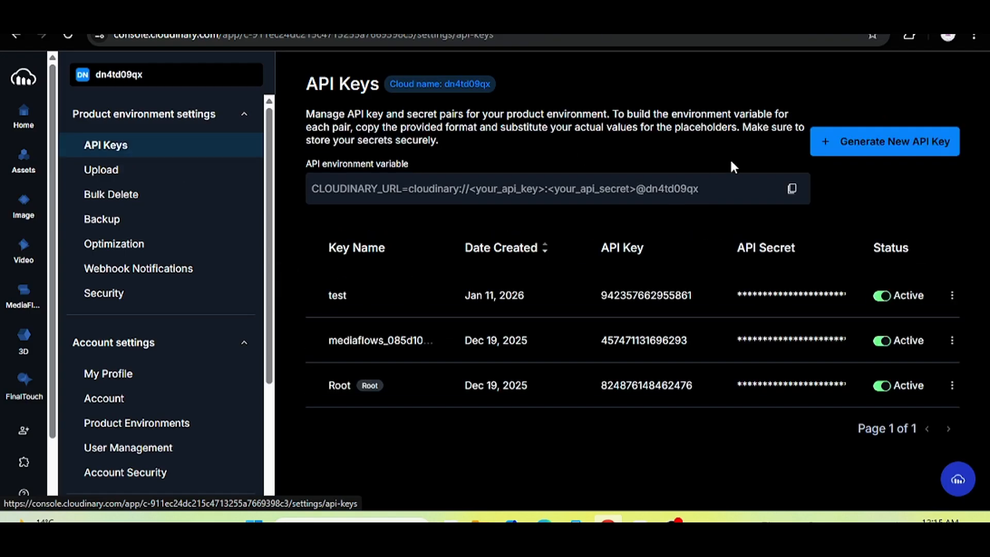
pyautogui.click(851, 147)
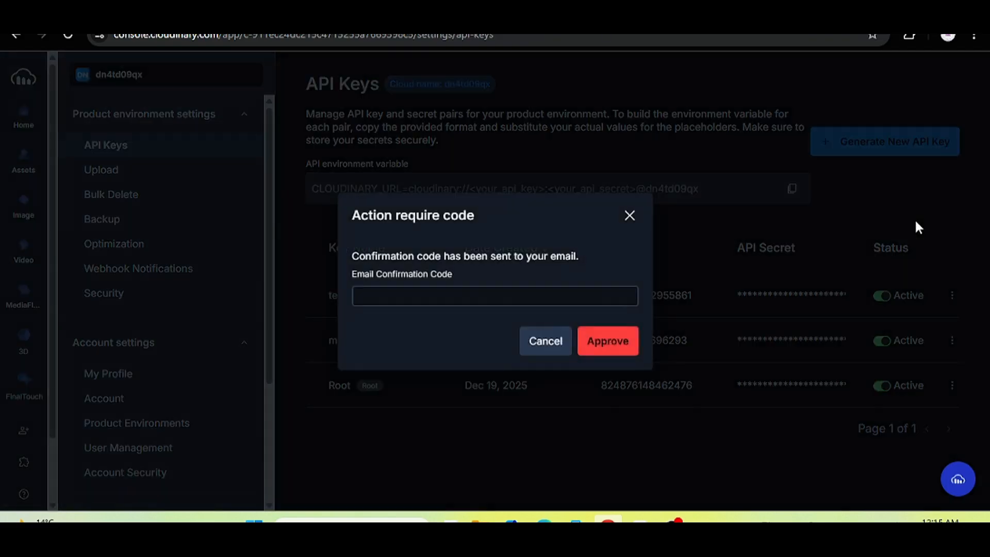
pyautogui.click(446, 295)
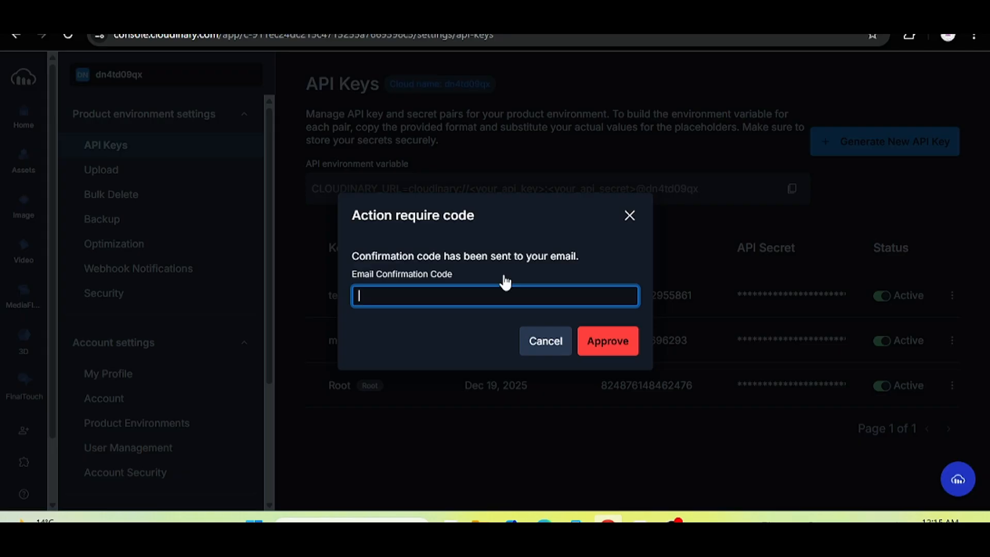
pyautogui.press('BackSpace')
pyautogui.press('BackSpace')
pyautogui.press('BackSpace')
pyautogui.click(596, 341)
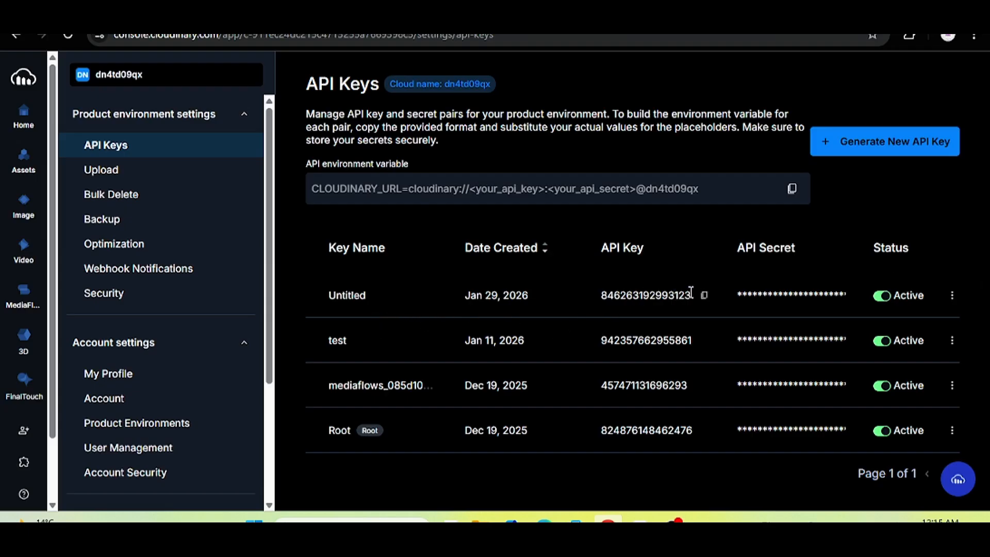
pyautogui.doubleClick(610, 295)
pyautogui.moveTo(691, 296); pyautogui.dragTo(653, 305)
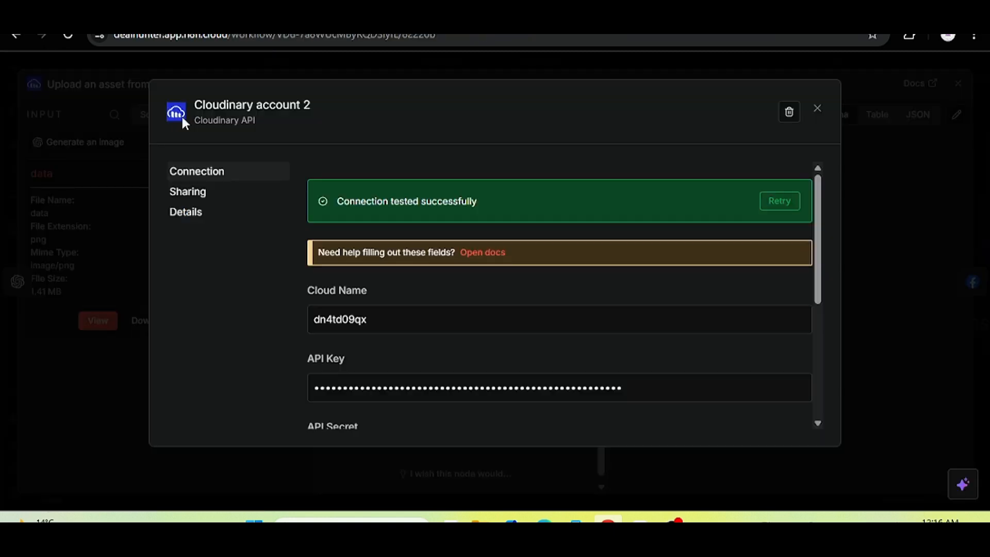
# Confirm the Cloudinary account 2 credential's API key tests successfully, then close the credential dialog.
pyautogui.moveTo(810, 270); pyautogui.dragTo(825, 338)
pyautogui.scroll(-1, 825, 338)
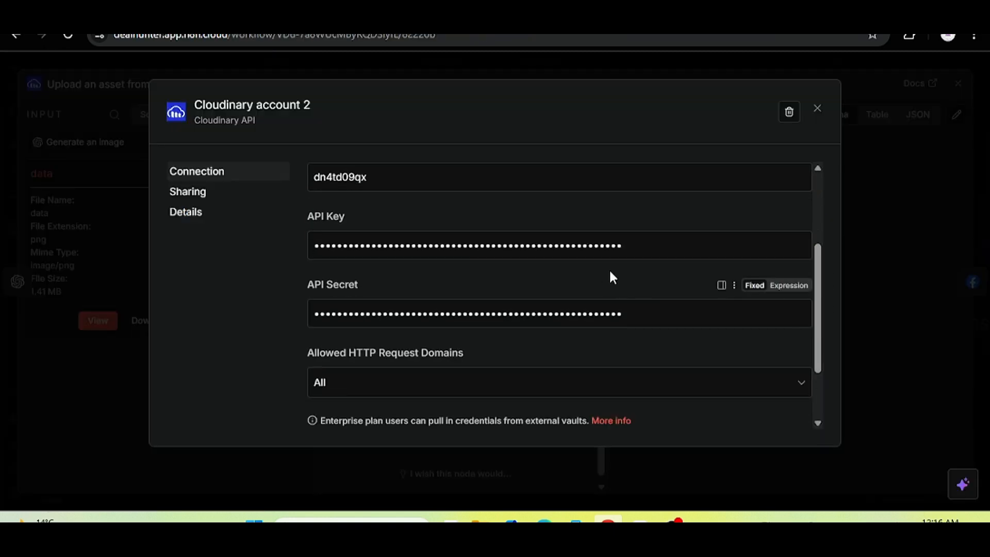
pyautogui.moveTo(647, 254); pyautogui.dragTo(322, 225)
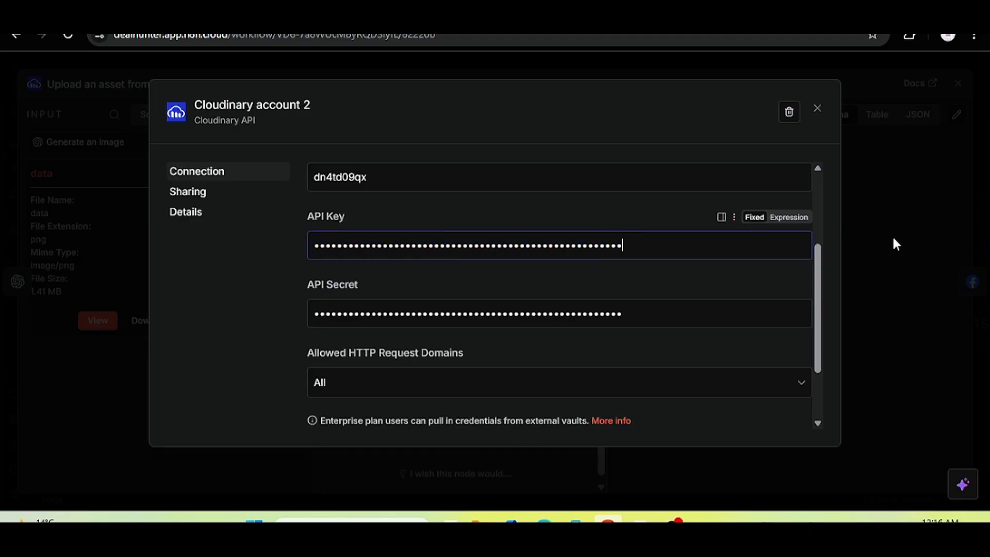
pyautogui.scroll(3, 816, 175)
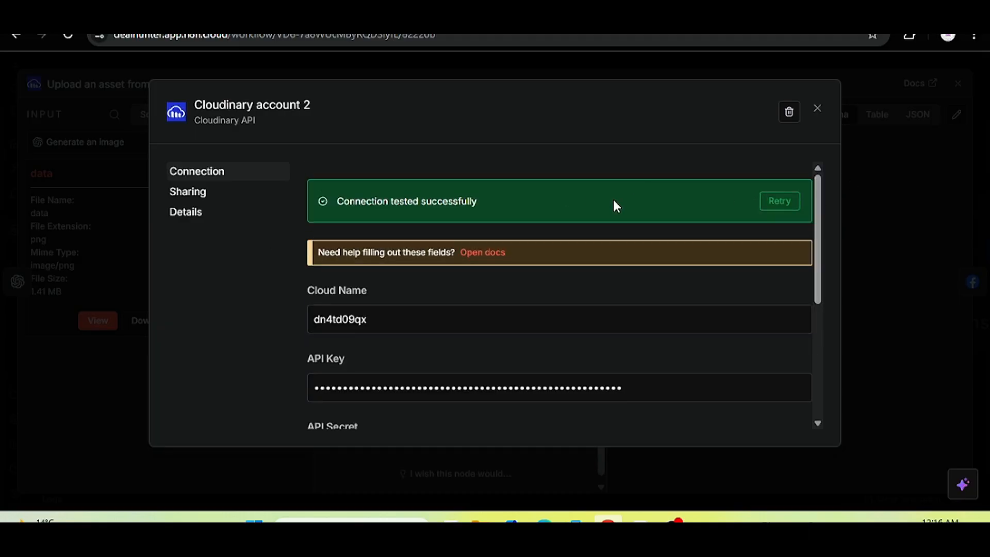
pyautogui.click(816, 109)
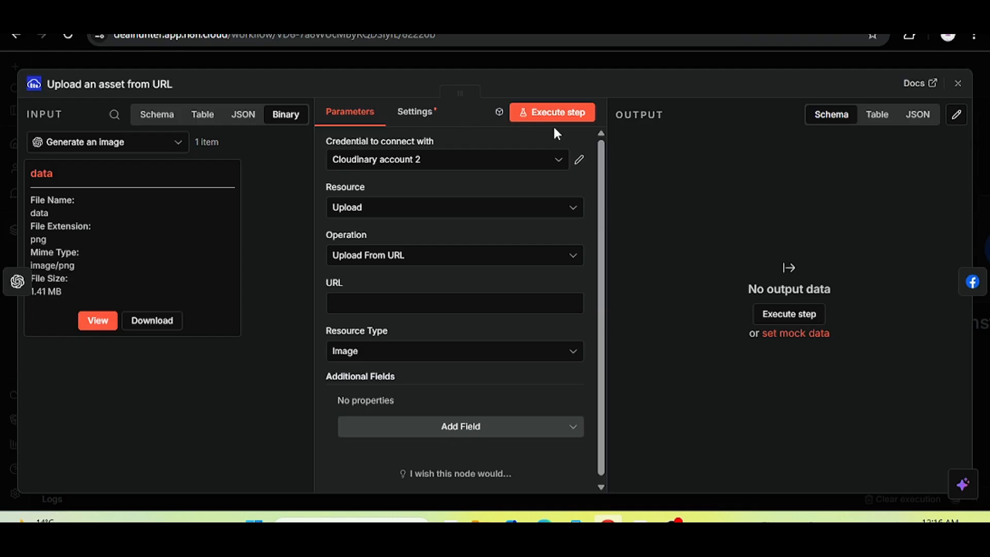
# Try running the Cloudinary step and keep Image as the resource type.
pyautogui.click(576, 112)
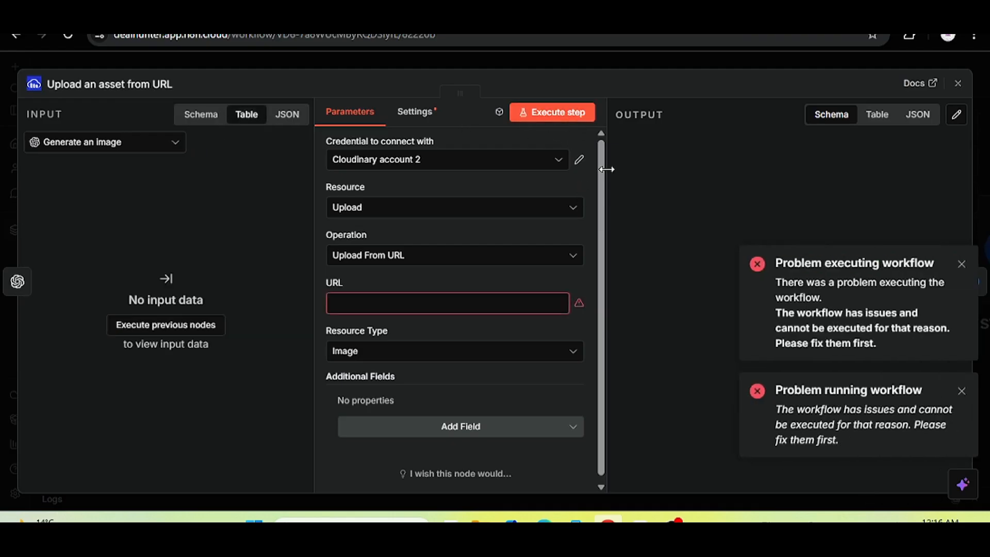
pyautogui.click(386, 297)
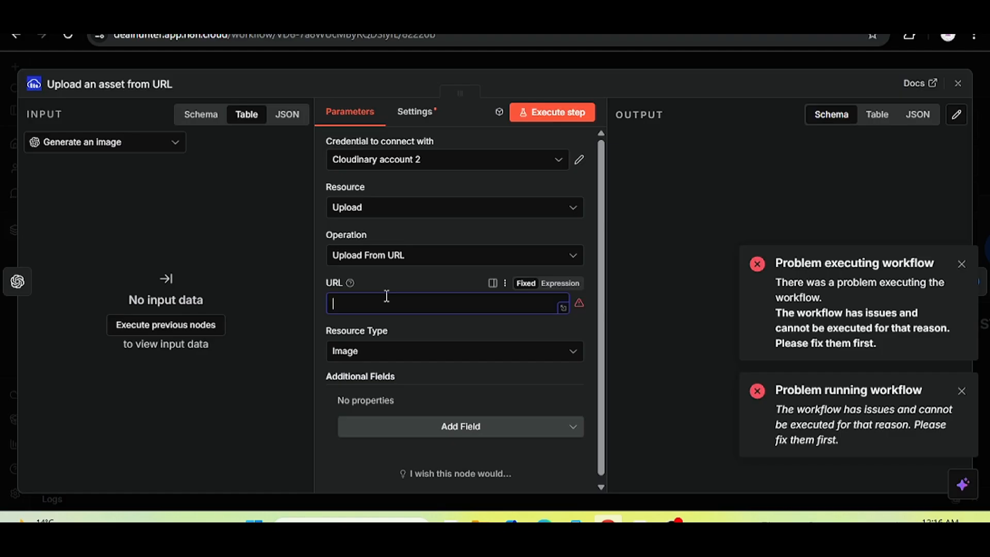
pyautogui.click(394, 355)
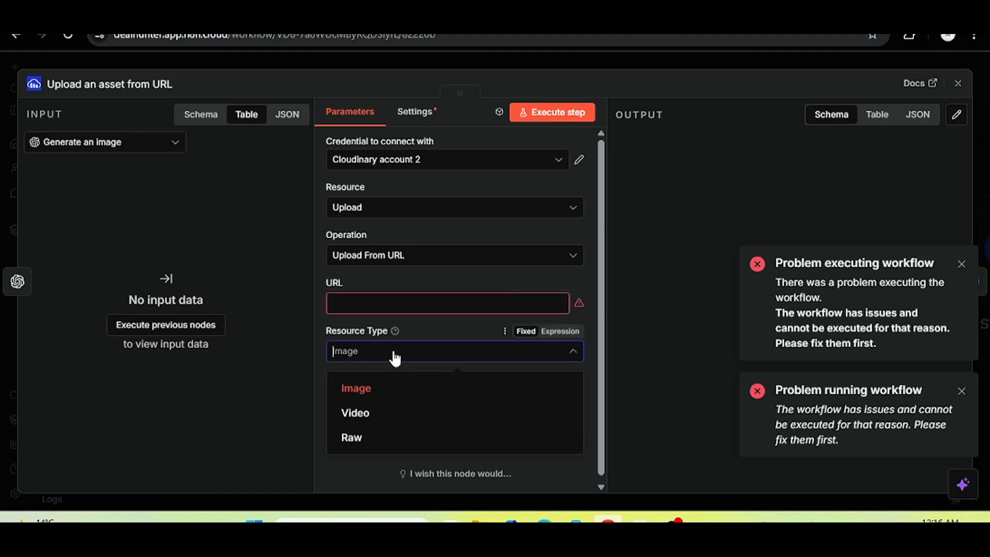
pyautogui.click(395, 356)
# Switch the Cloudinary Operation to Upload File and clear the File field.
pyautogui.click(394, 258)
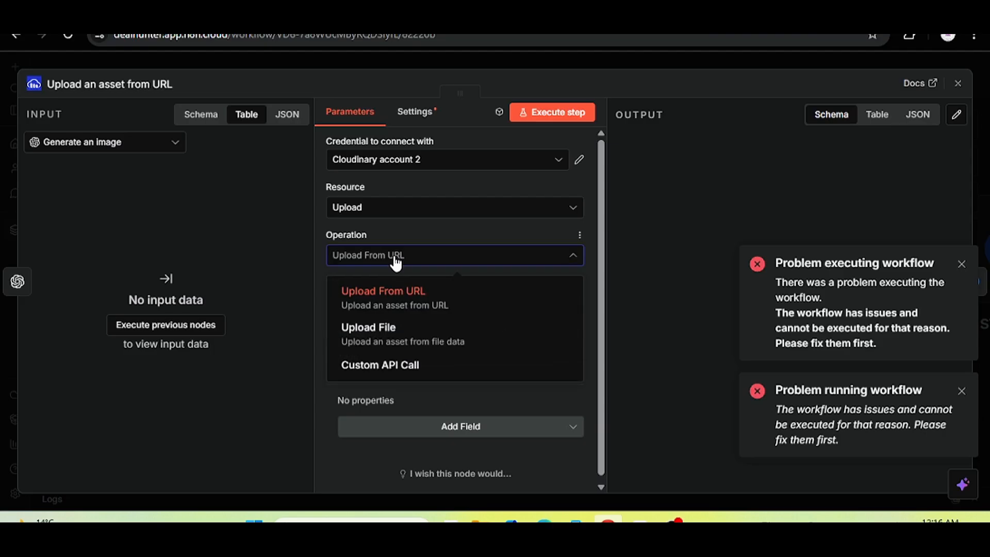
pyautogui.click(381, 332)
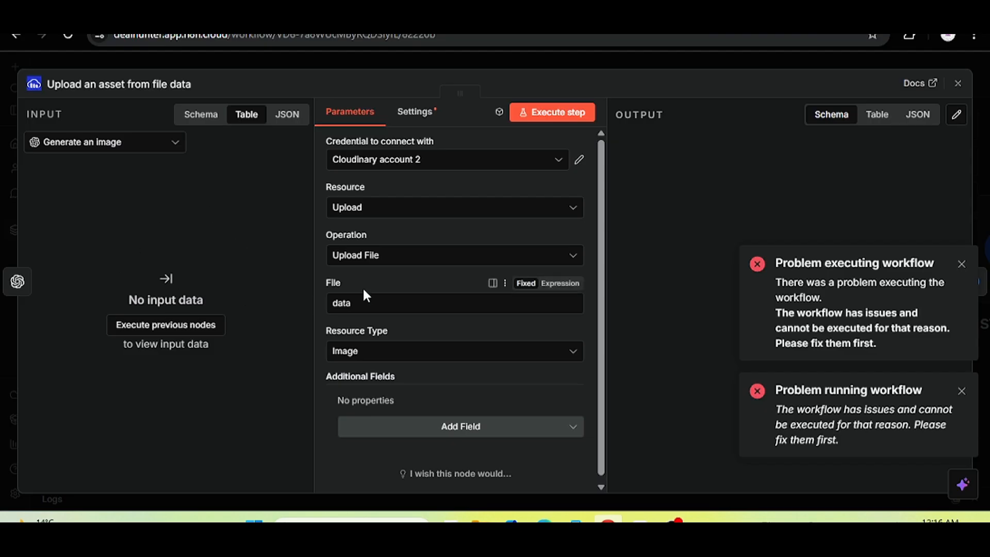
pyautogui.click(403, 255)
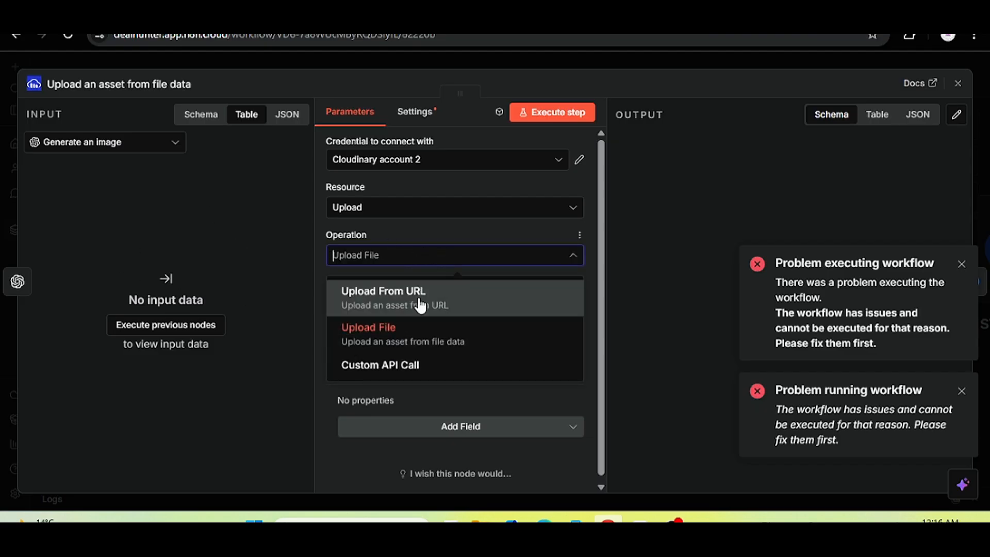
pyautogui.click(399, 299)
pyautogui.click(404, 257)
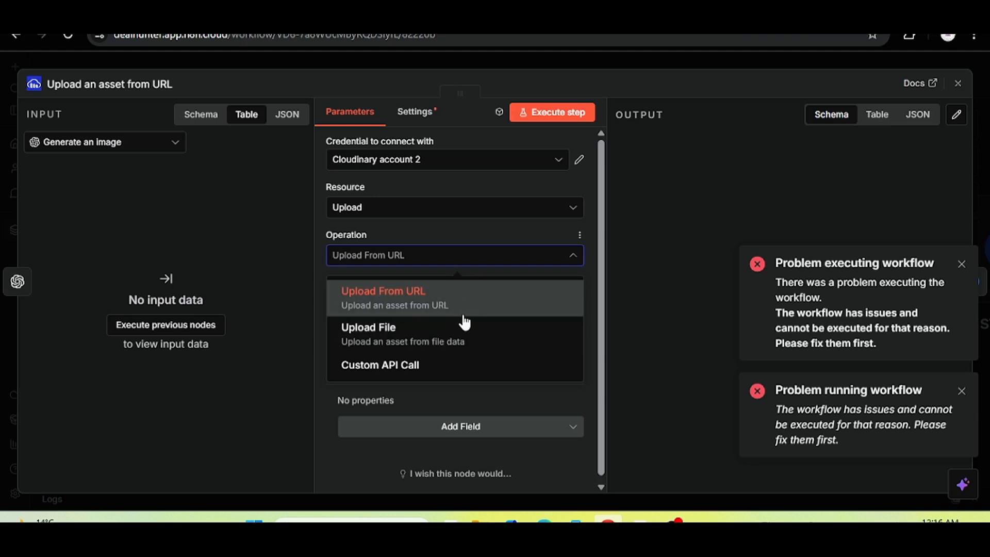
pyautogui.click(427, 344)
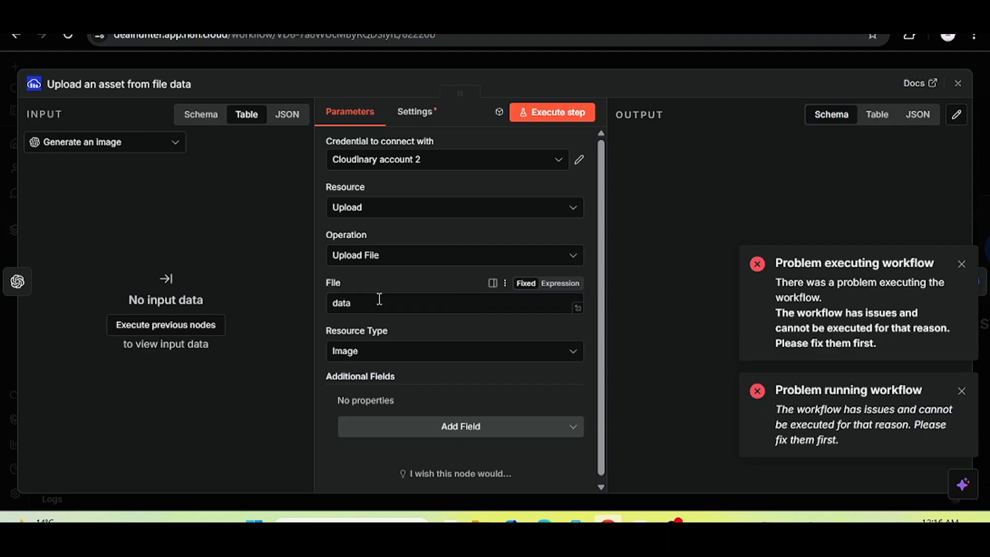
pyautogui.moveTo(378, 299); pyautogui.dragTo(325, 305)
pyautogui.press('BackSpace')
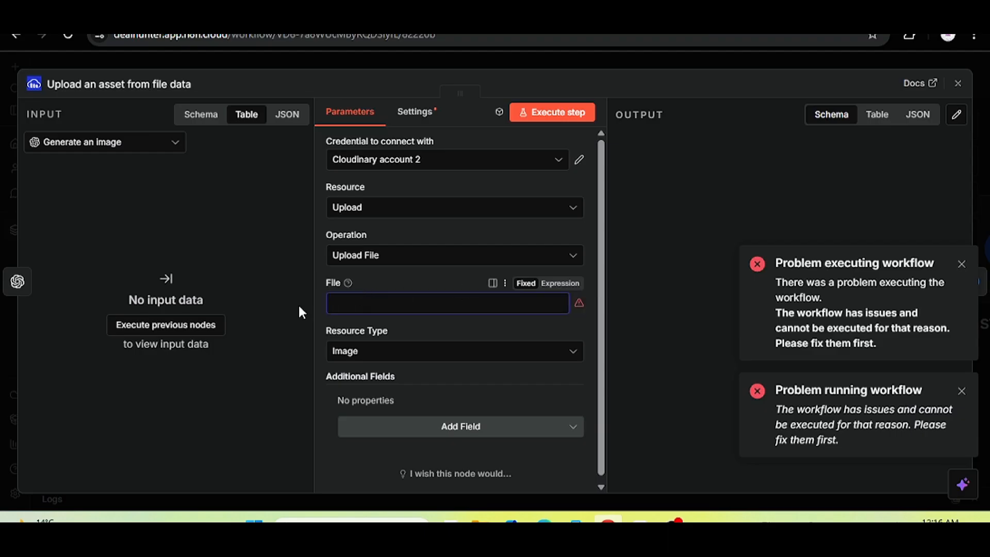
# Rerun the previous nodes so the generated sky image arrives as input.
pyautogui.click(412, 258)
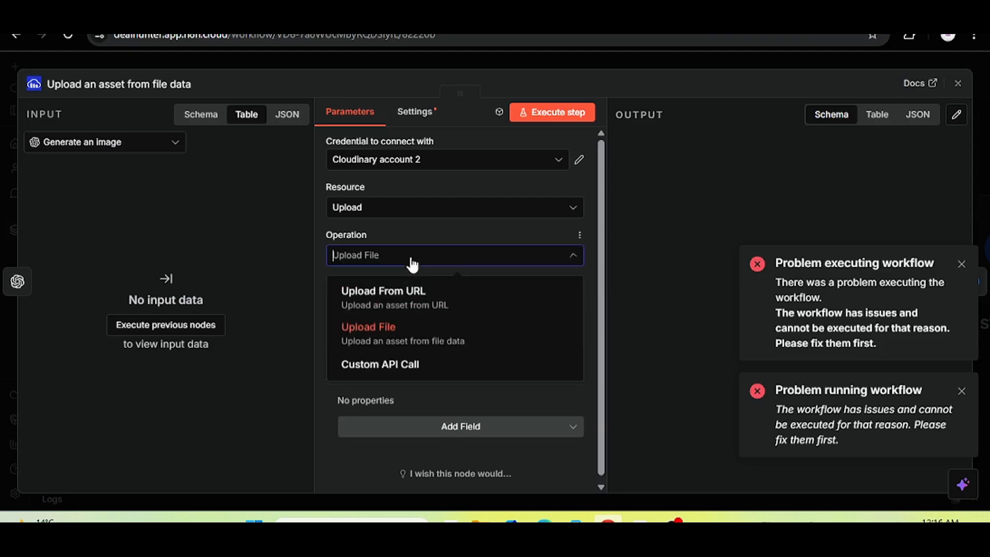
pyautogui.click(412, 260)
pyautogui.click(147, 324)
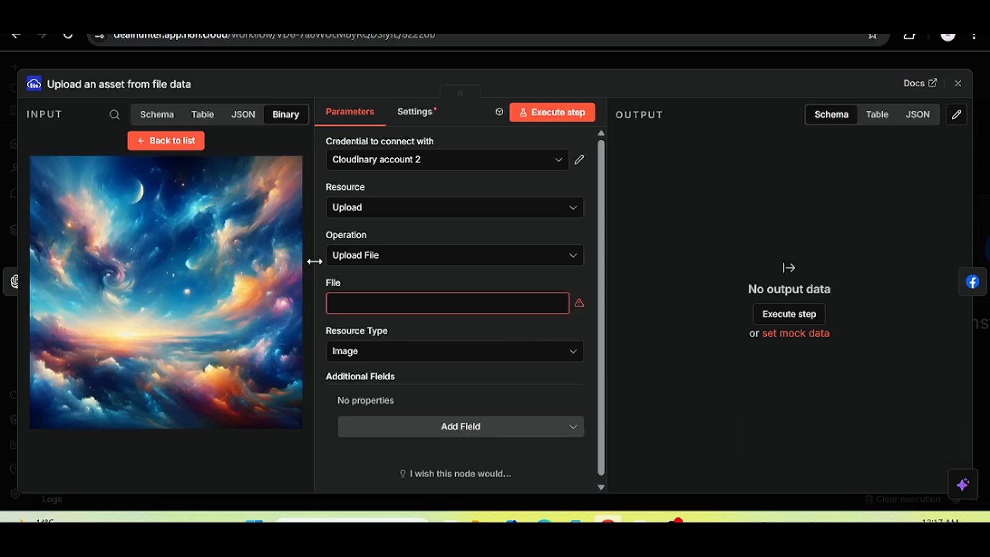
# Set File to 'data', upload the sky image to Cloudinary, and check the returned url.
pyautogui.click(173, 140)
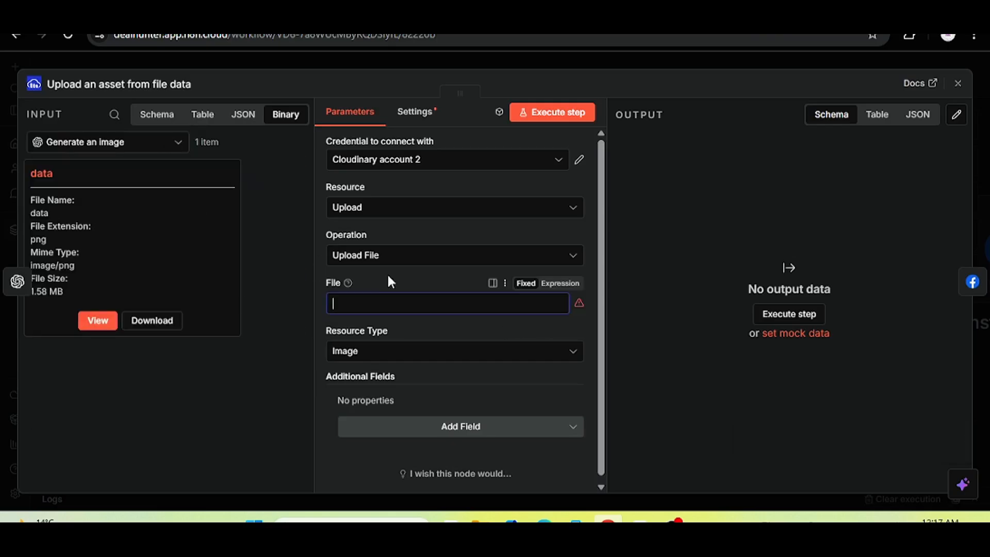
pyautogui.write('data')
pyautogui.click(530, 111)
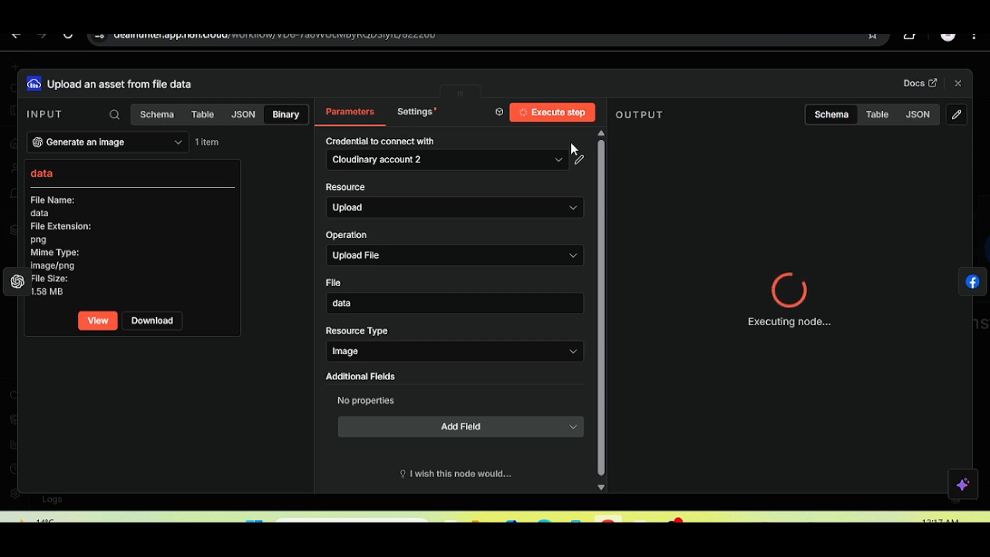
pyautogui.scroll(-4, 957, 199)
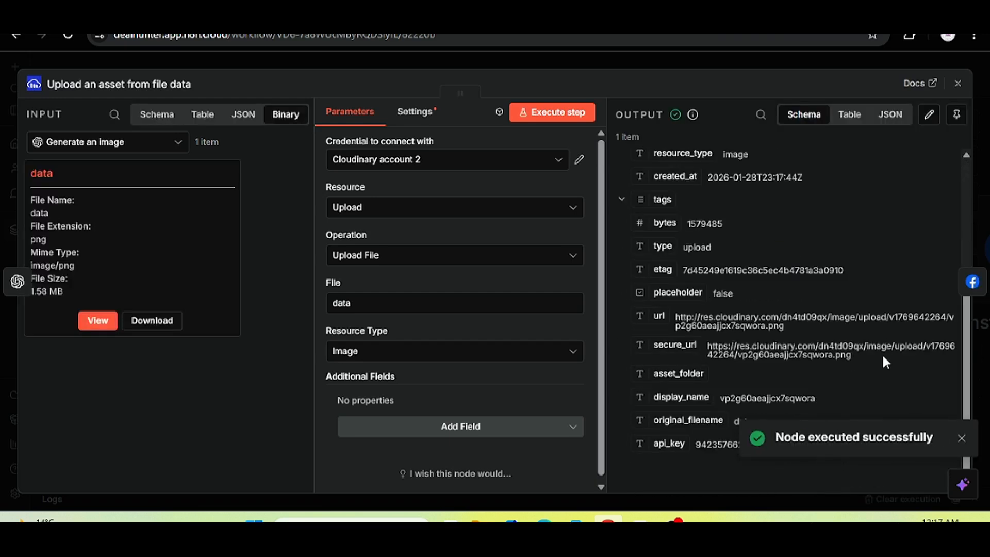
pyautogui.moveTo(675, 325); pyautogui.dragTo(777, 325)
pyautogui.click(786, 329)
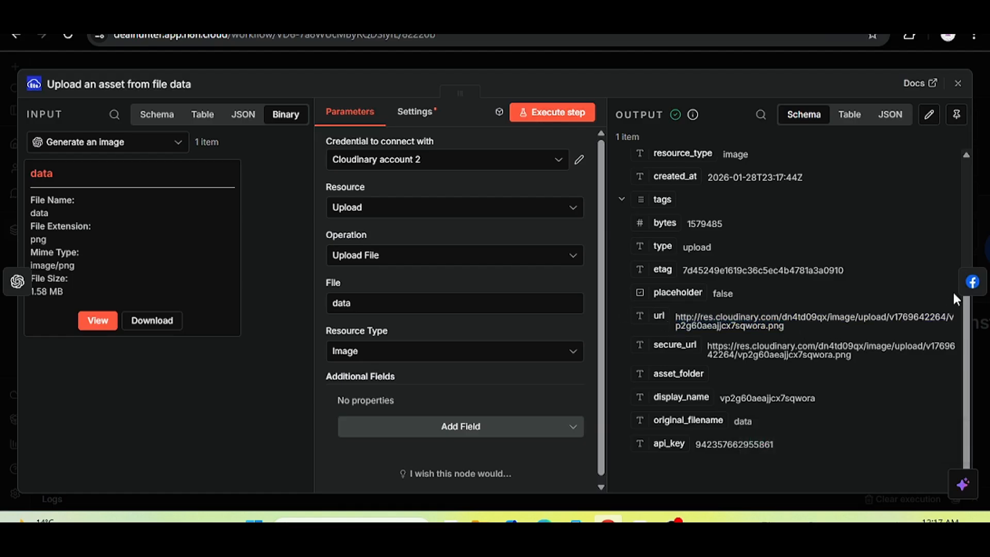
pyautogui.click(972, 282)
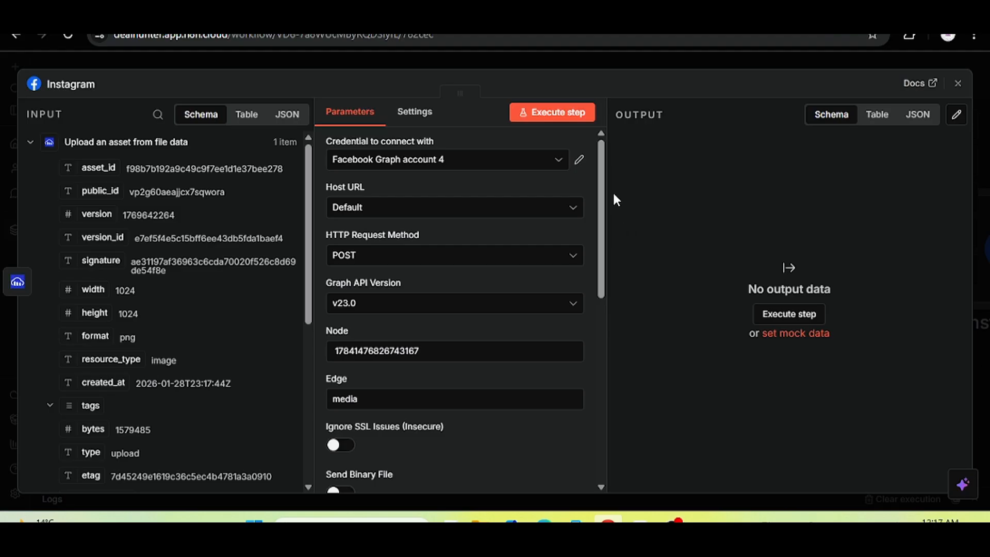
# Map the Cloudinary url from the input into the Instagram node's image_url value.
pyautogui.scroll(-10, 347, 303)
pyautogui.moveTo(312, 243); pyautogui.dragTo(315, 414)
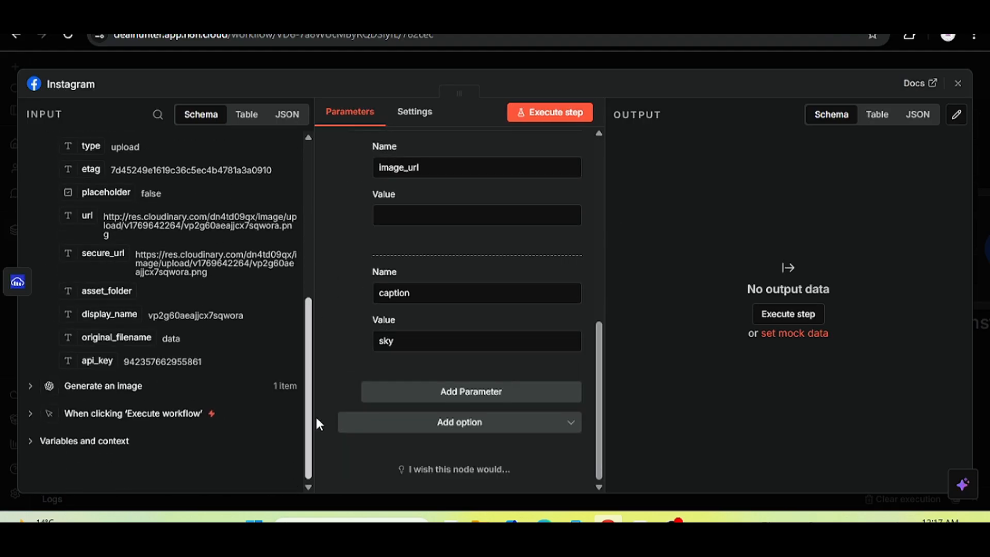
pyautogui.moveTo(90, 218); pyautogui.dragTo(381, 216)
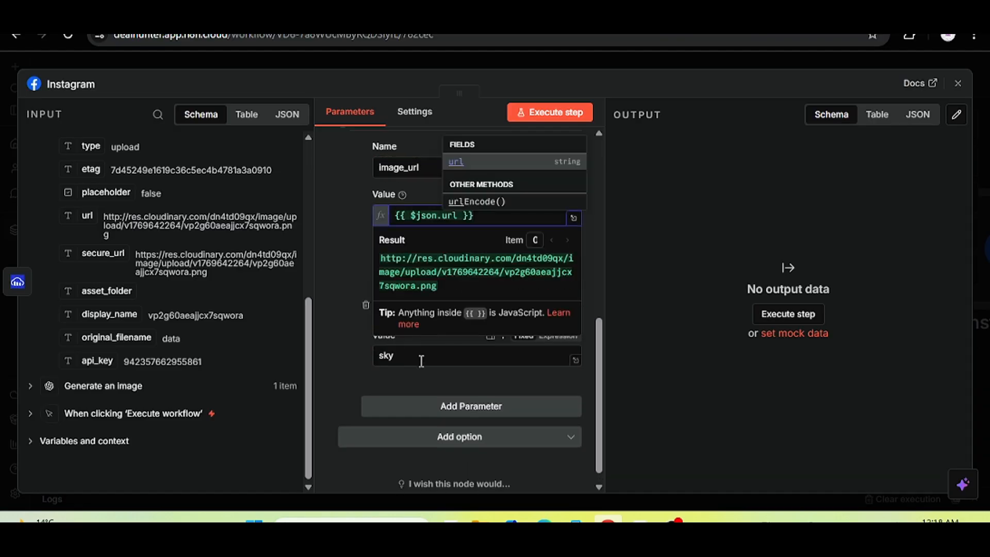
pyautogui.click(422, 360)
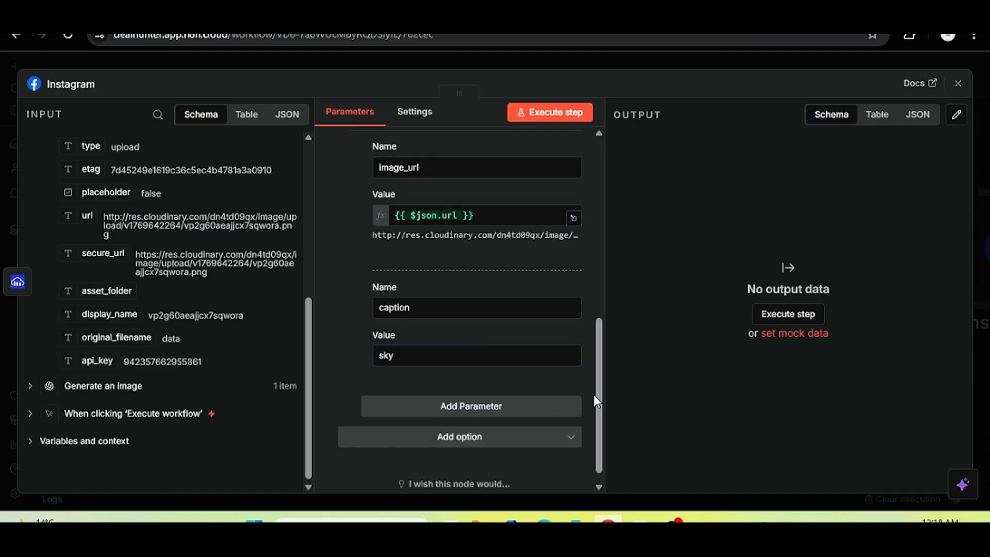
pyautogui.moveTo(596, 394); pyautogui.dragTo(588, 157)
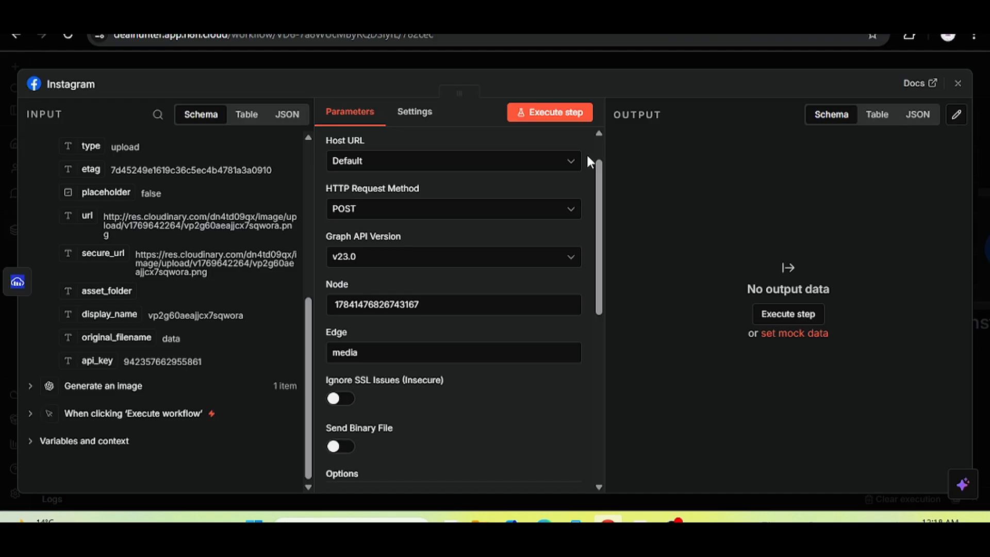
# Run the Instagram node and inspect the returned media container id.
pyautogui.click(576, 111)
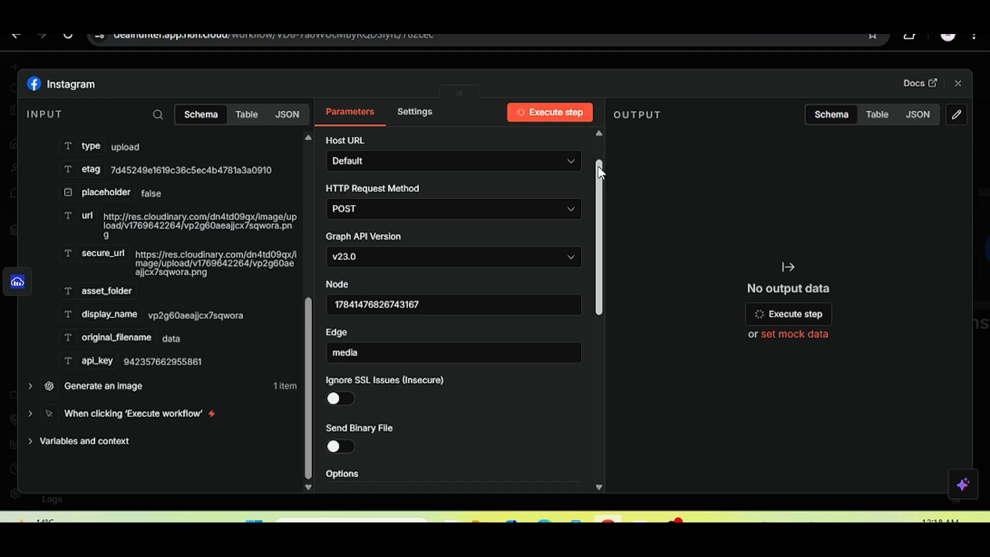
pyautogui.moveTo(600, 172)
pyautogui.mouseDown()
pyautogui.moveTo(608, 242)
pyautogui.moveTo(612, 162)
pyautogui.mouseUp()
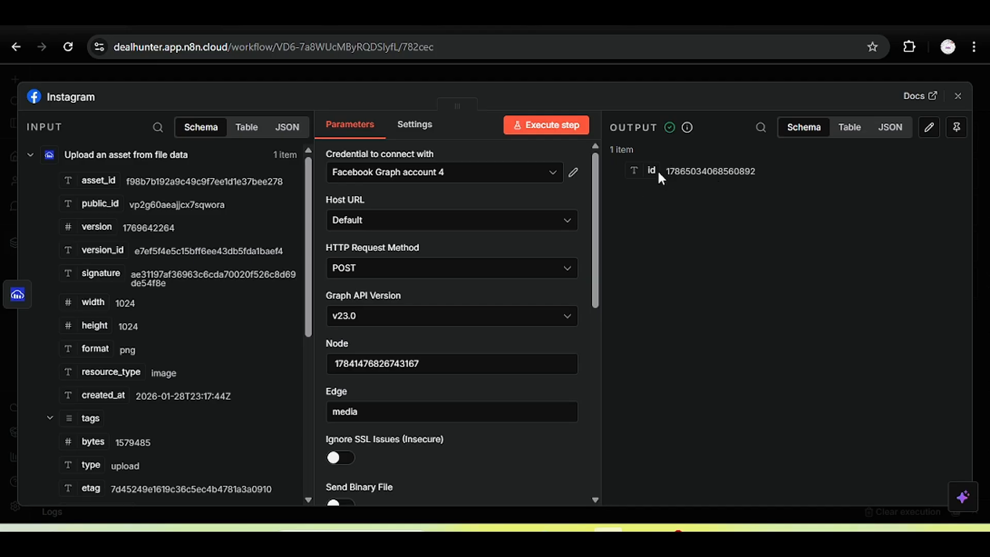
pyautogui.moveTo(661, 172); pyautogui.dragTo(755, 173)
pyautogui.click(755, 173)
pyautogui.moveTo(665, 172); pyautogui.dragTo(757, 172)
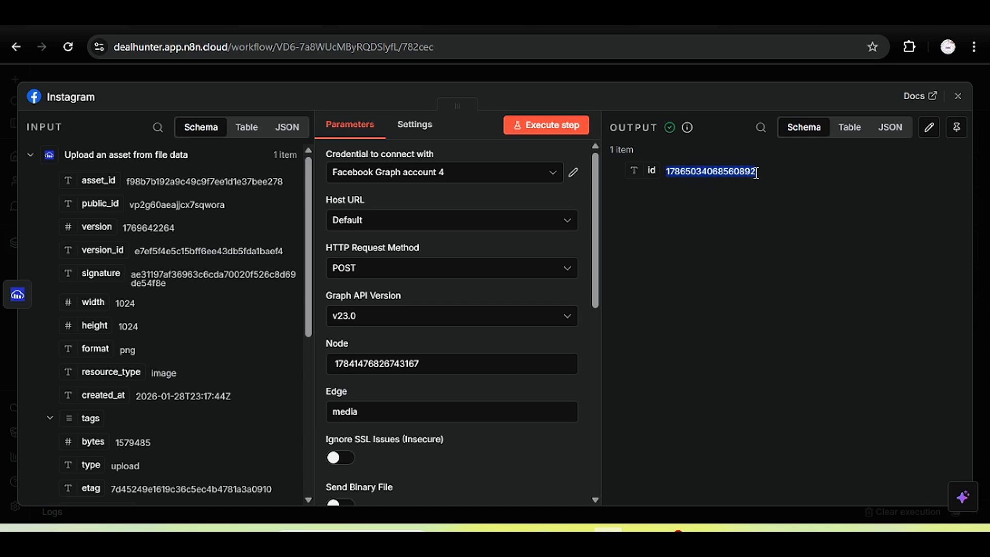
pyautogui.click(726, 171)
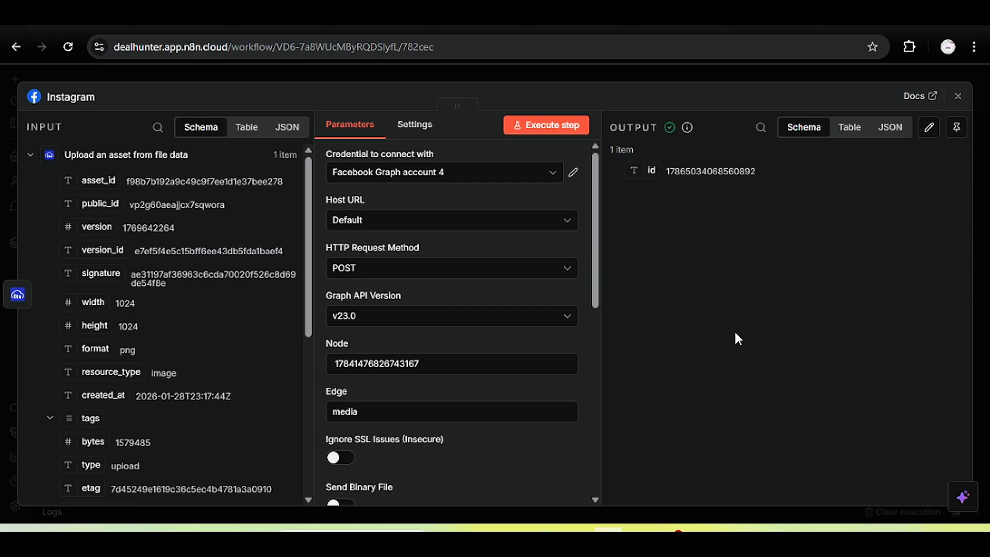
# Close the Instagram node editor to see the full workflow canvas again.
pyautogui.press('Escape')
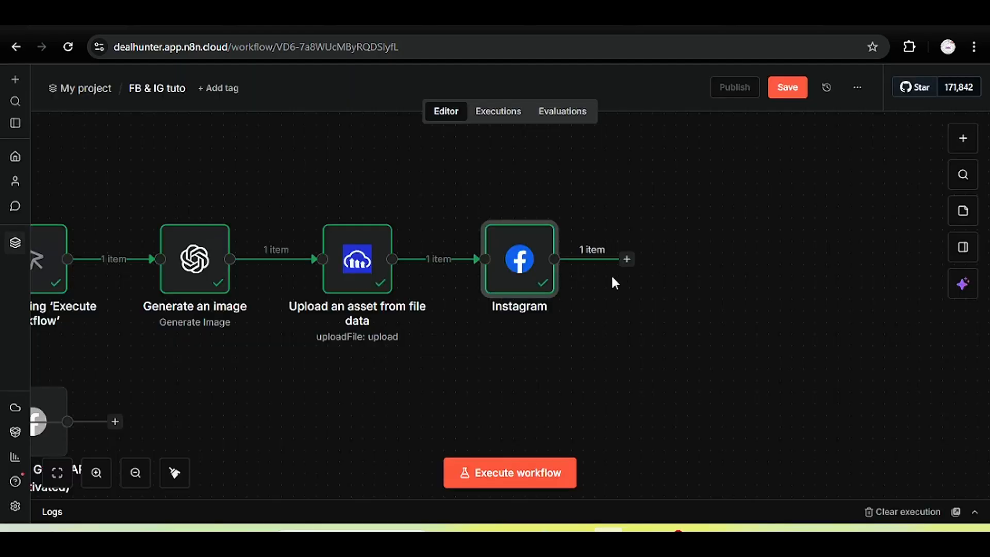
# Add a Facebook Graph API node after Instagram and name it 'Instagram post'.
pyautogui.click(627, 259)
pyautogui.write('d')
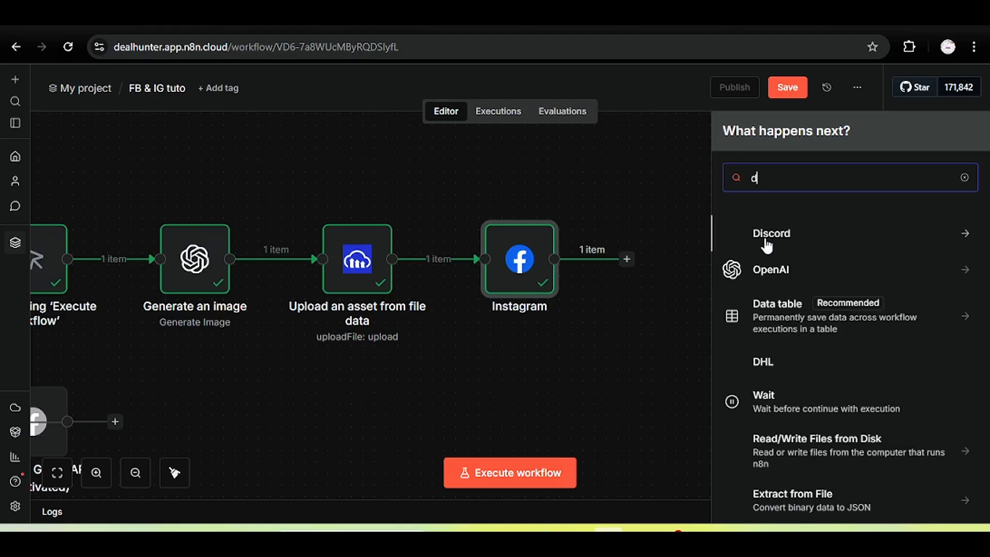
pyautogui.press('BackSpace')
pyautogui.write('faceb')
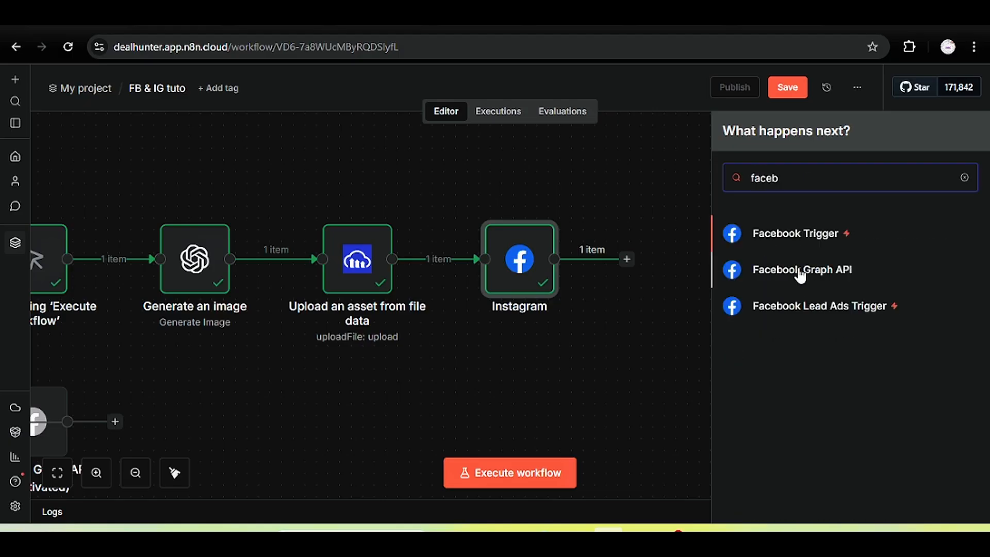
pyautogui.click(799, 271)
pyautogui.click(113, 97)
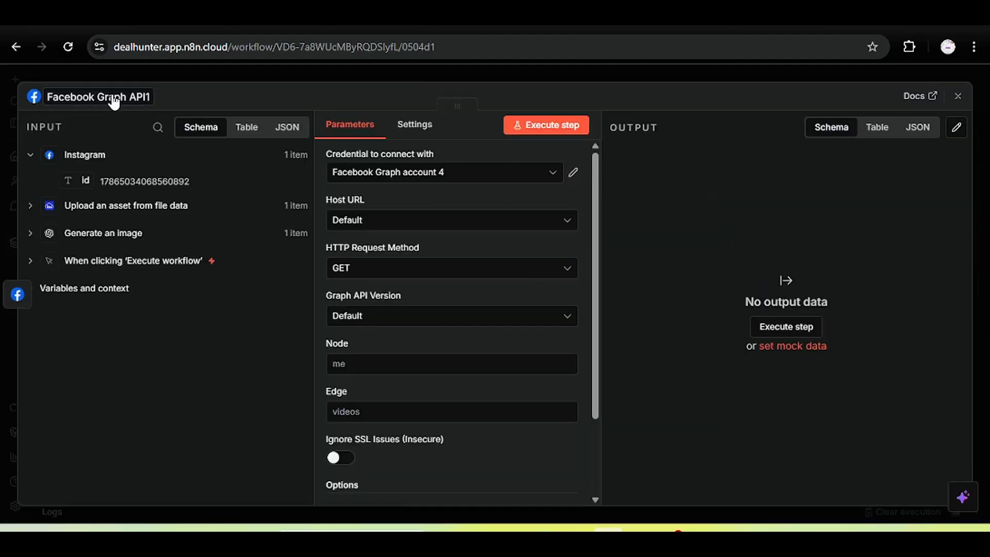
pyautogui.press('BackSpace')
pyautogui.write('Inst')
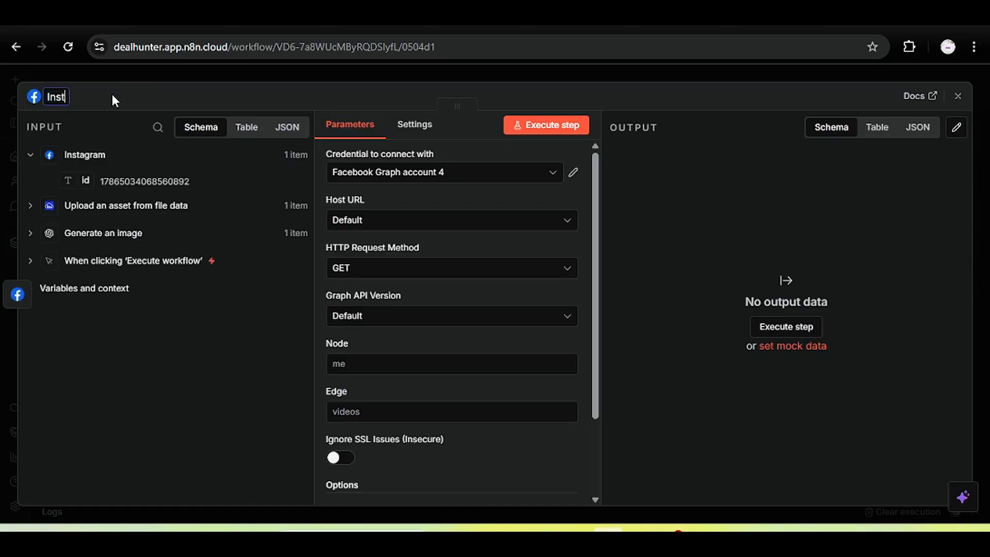
pyautogui.write('agram post')
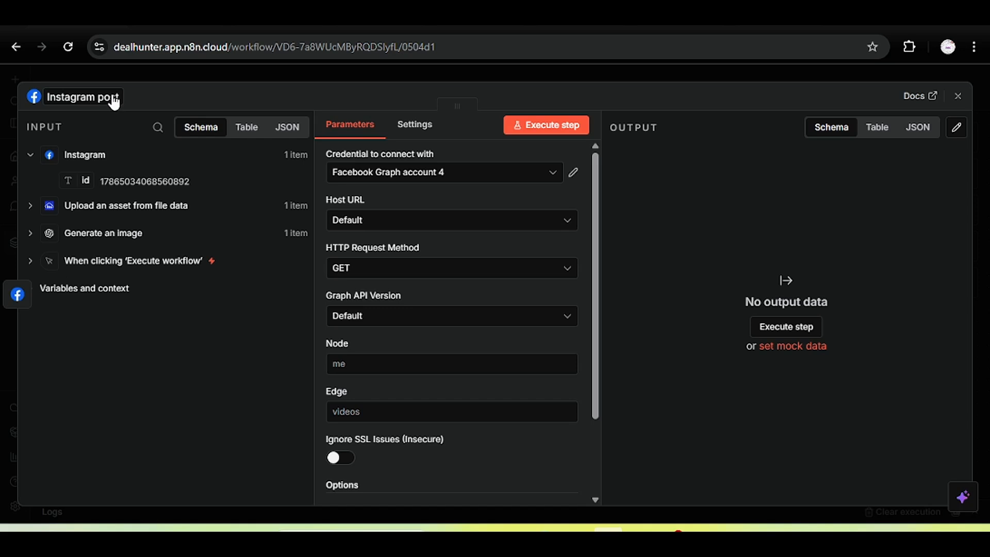
pyautogui.press('Return')
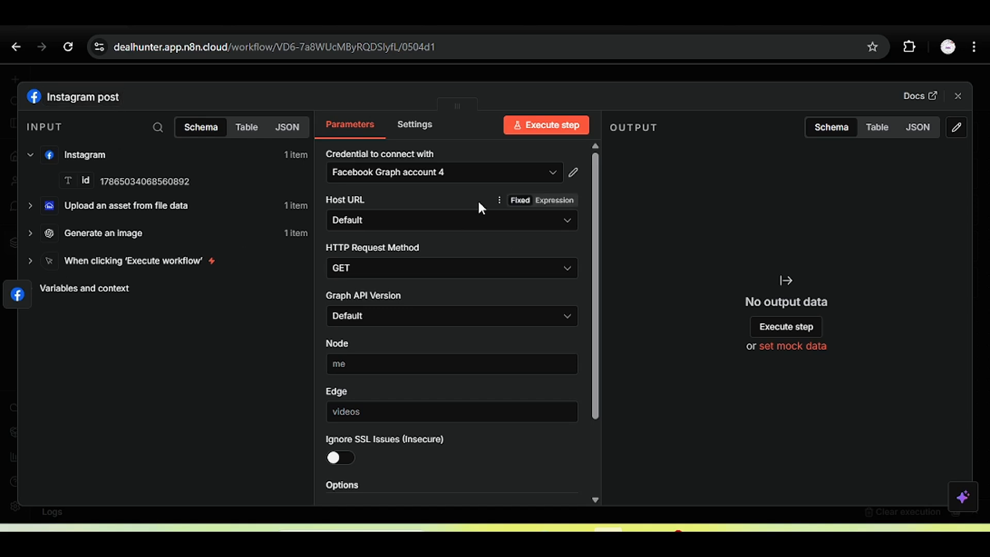
# Copy the account ID from the Instagram node into the new node's Node field.
pyautogui.moveTo(595, 207); pyautogui.dragTo(600, 259)
pyautogui.click(457, 291)
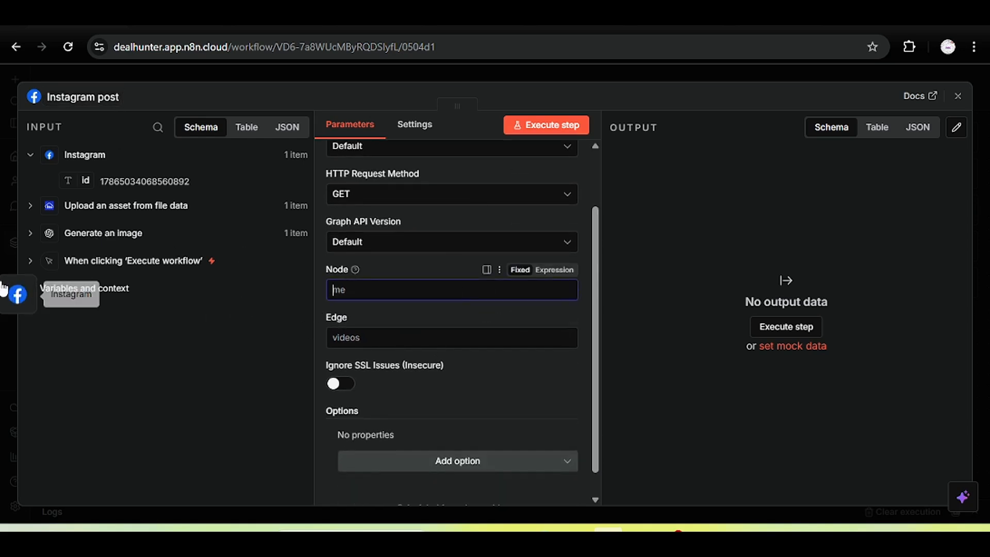
pyautogui.click(17, 294)
pyautogui.doubleClick(435, 294)
pyautogui.hotkey('ctrl', 'c')
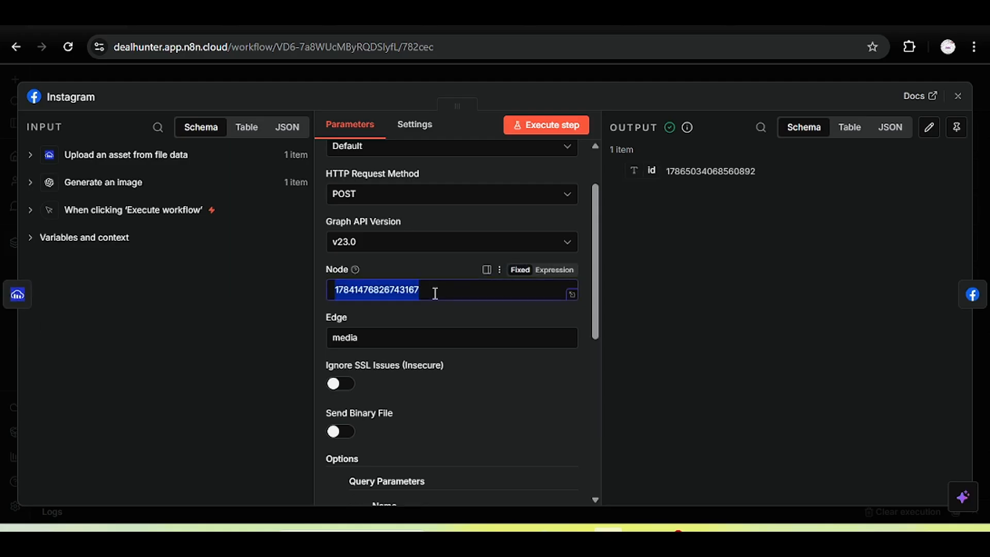
pyautogui.click(972, 295)
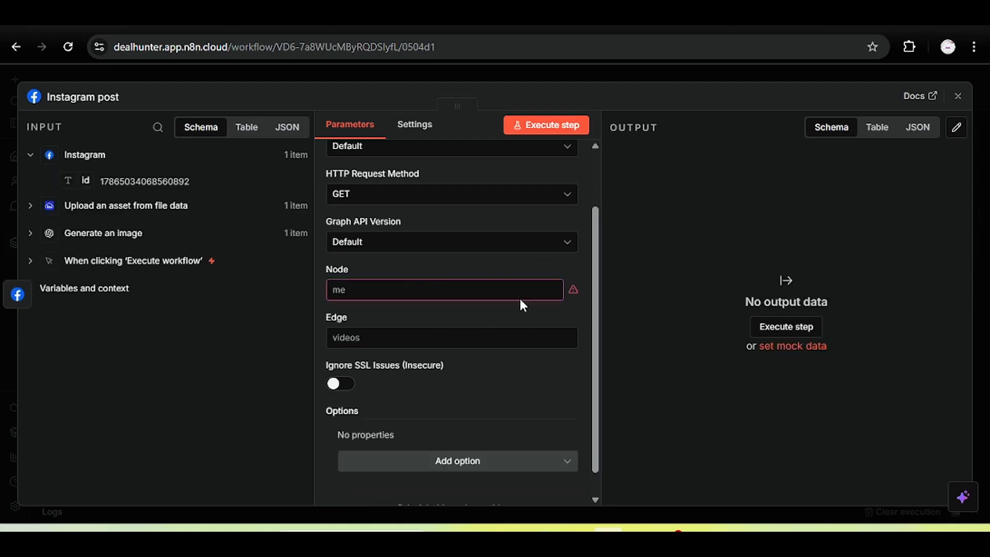
pyautogui.hotkey('ctrl', 'a')
pyautogui.hotkey('ctrl', 'v')
# Set the request method to POST, Graph API version v23.0, and Edge to publish_.
pyautogui.click(442, 198)
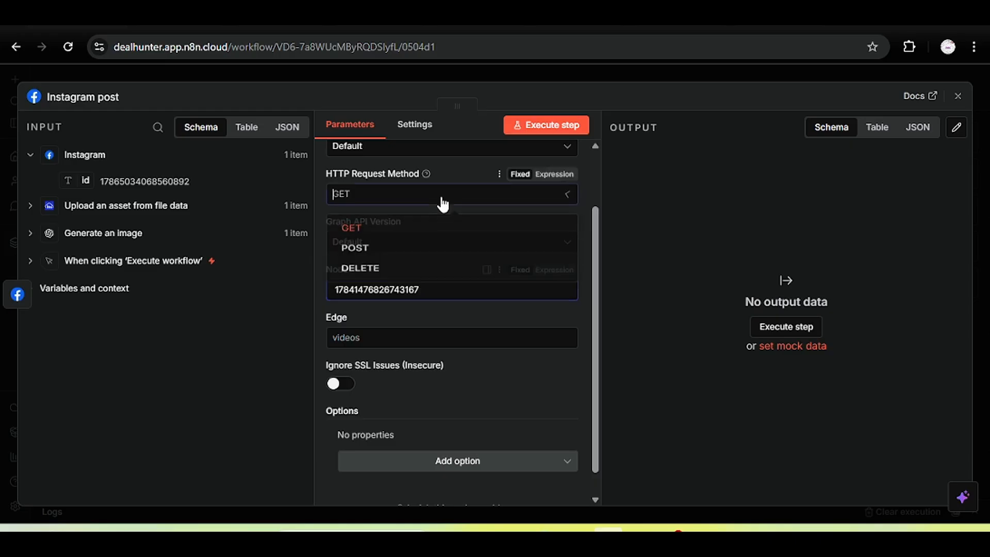
pyautogui.click(422, 256)
pyautogui.click(450, 243)
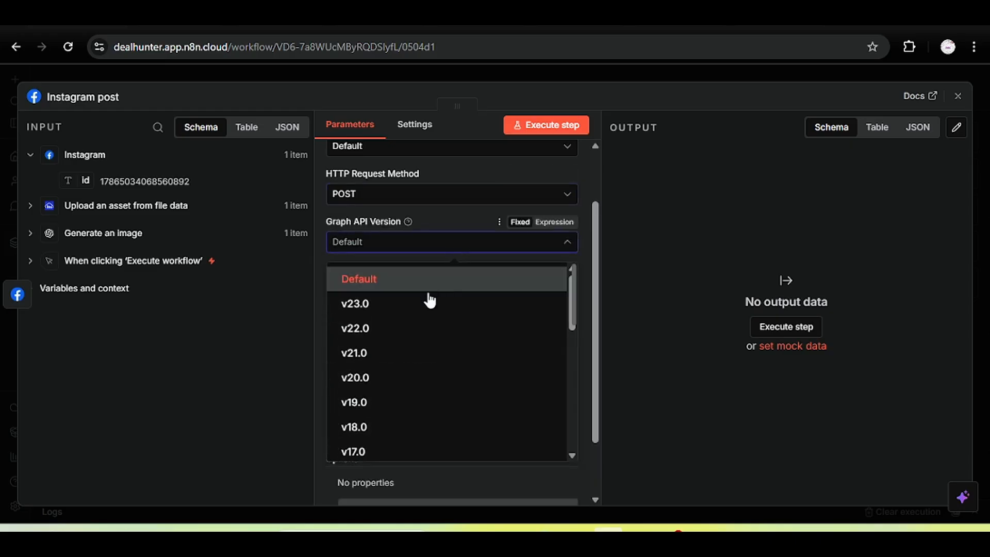
pyautogui.click(433, 303)
pyautogui.click(428, 247)
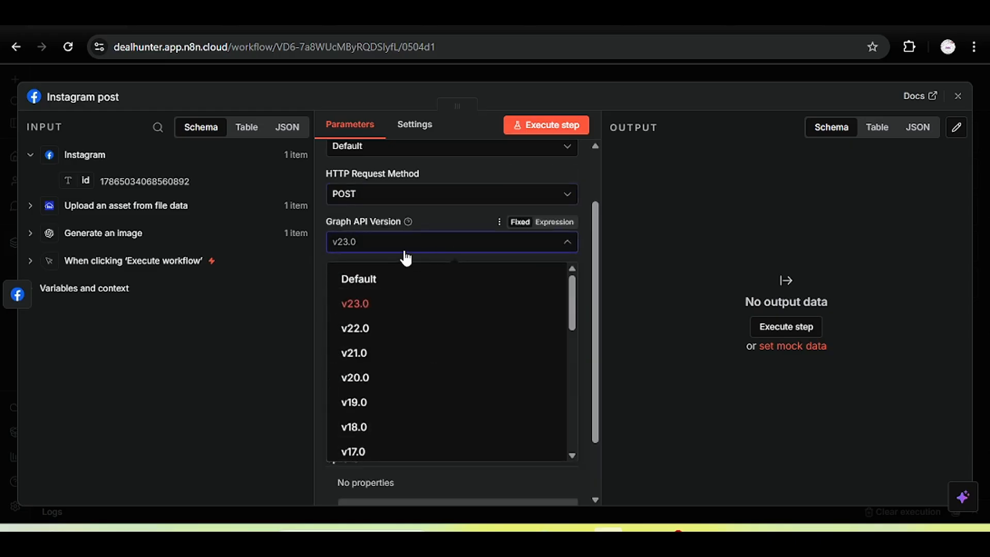
pyautogui.click(404, 252)
pyautogui.click(402, 334)
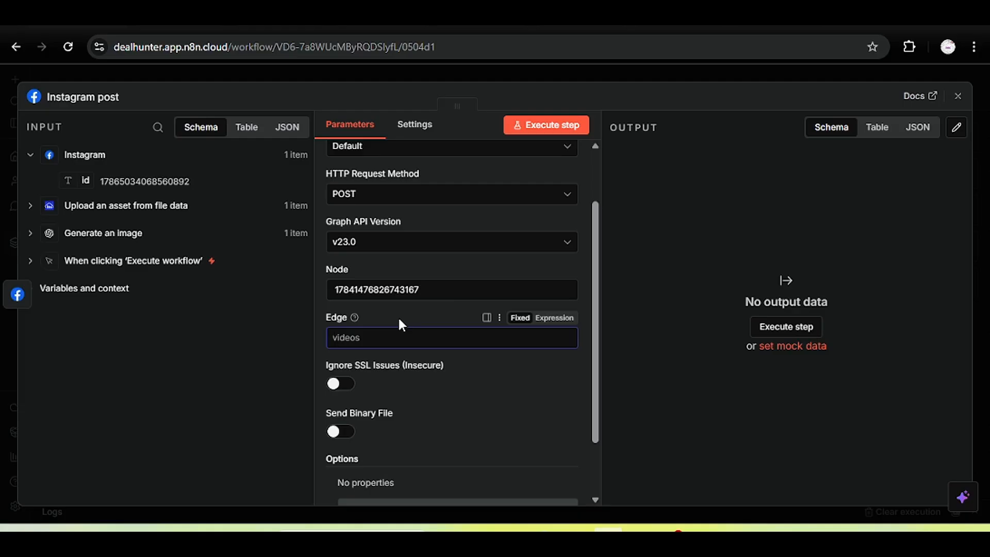
pyautogui.write('publish_')
# Add a query parameter named creator_id with the incoming Instagram id as its value.
pyautogui.scroll(-2, 438, 413)
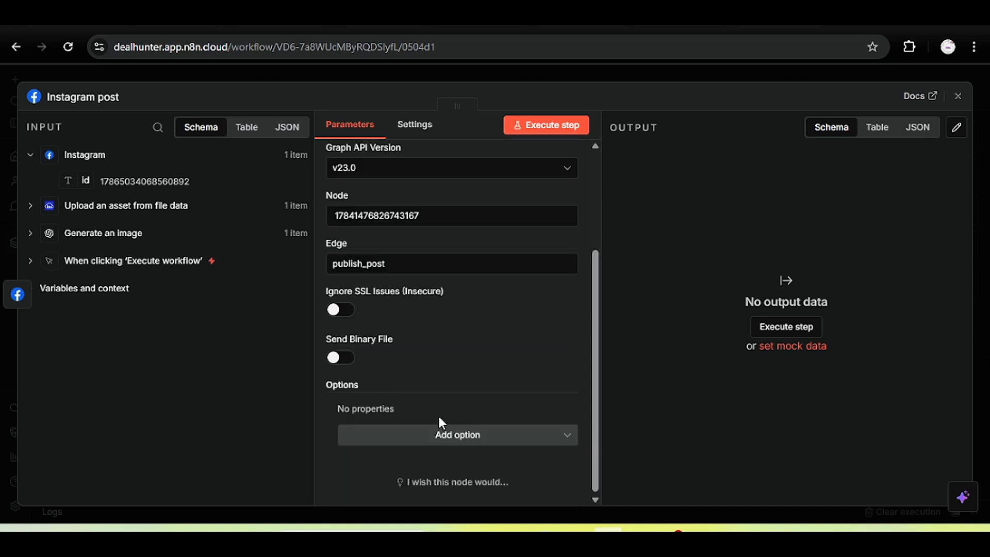
pyautogui.click(497, 444)
pyautogui.click(439, 439)
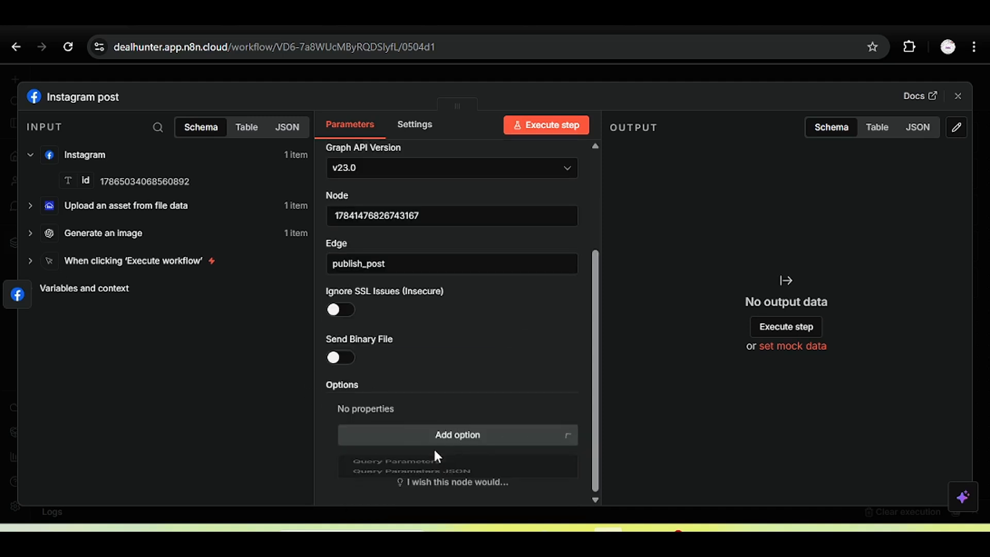
pyautogui.click(442, 435)
pyautogui.click(420, 470)
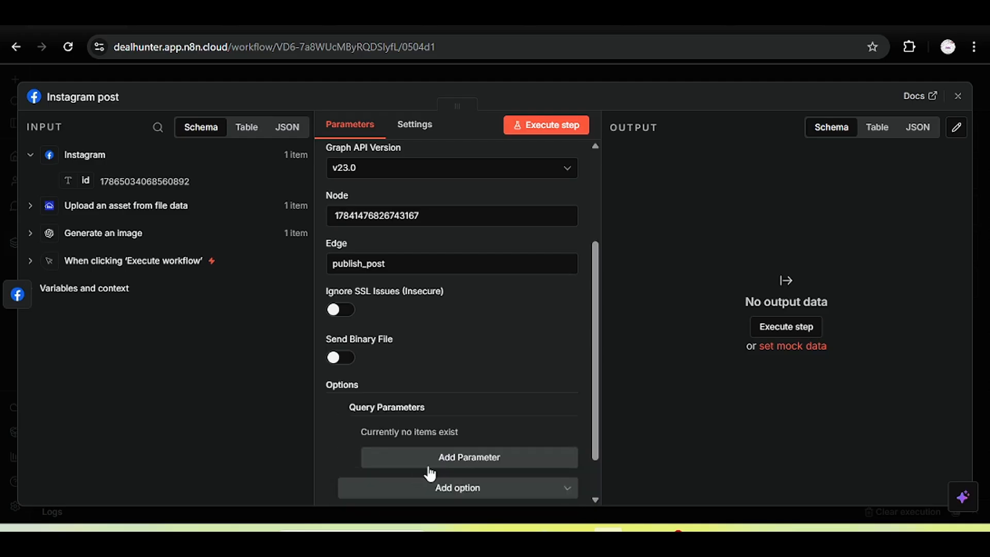
pyautogui.click(539, 454)
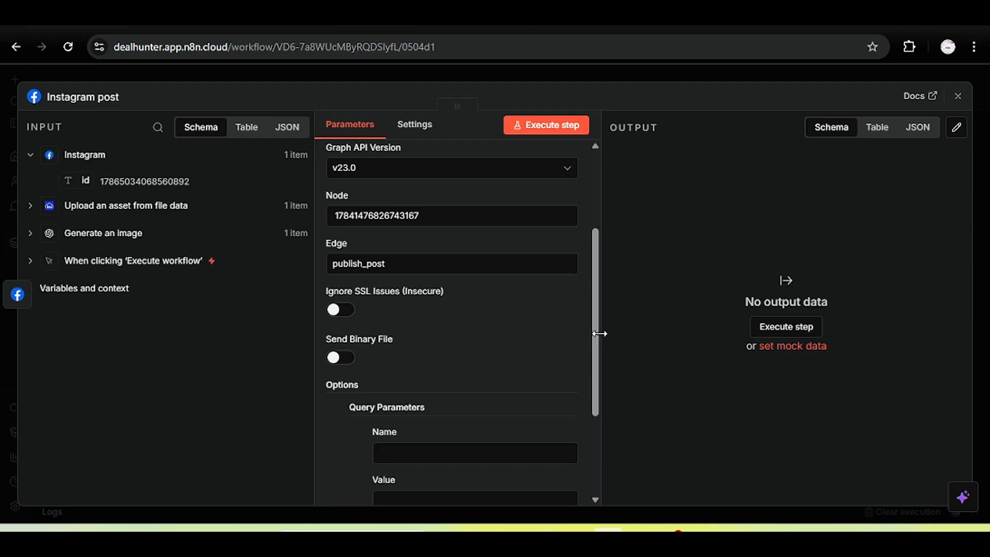
pyautogui.moveTo(599, 334); pyautogui.dragTo(595, 411)
pyautogui.moveTo(593, 370); pyautogui.dragTo(592, 462)
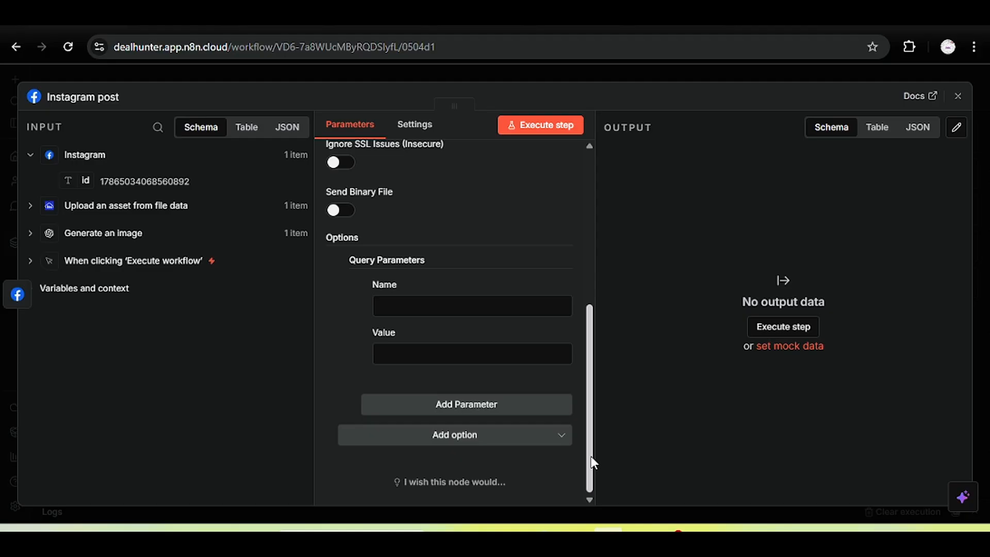
pyautogui.click(464, 302)
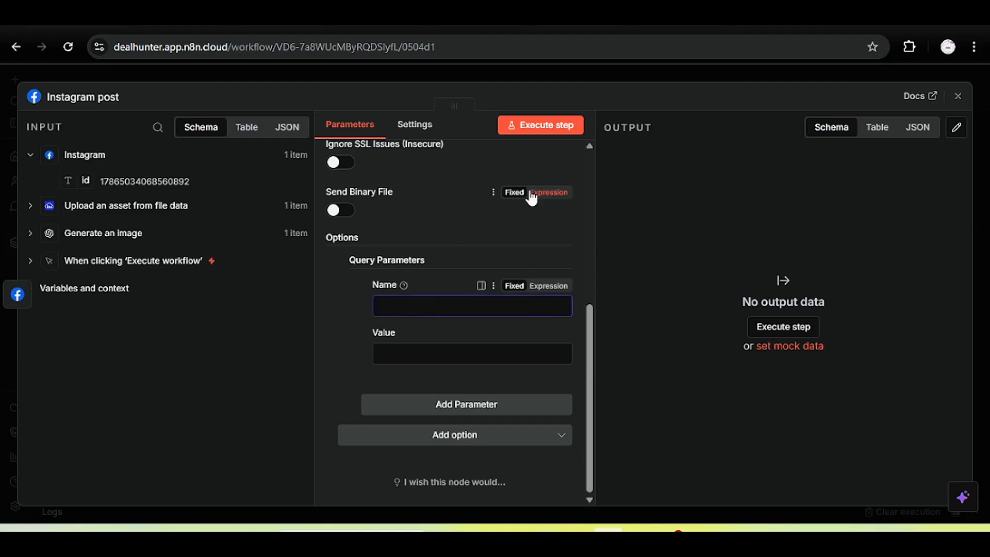
pyautogui.write('creator_id')
pyautogui.moveTo(84, 178); pyautogui.dragTo(399, 364)
pyautogui.write('{{ $json.id }}')
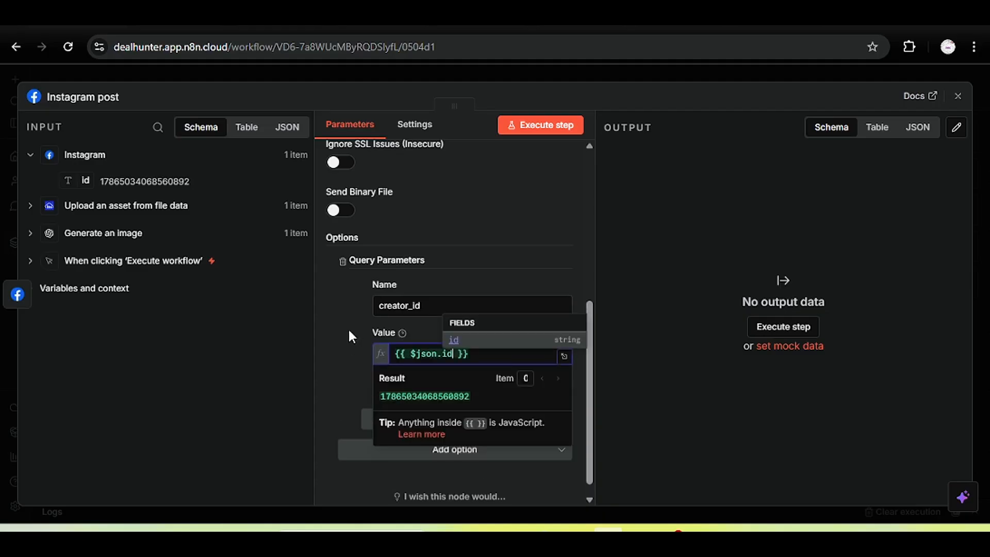
pyautogui.click(347, 327)
pyautogui.moveTo(589, 312); pyautogui.dragTo(605, 339)
# Test-run the Instagram post step, then clear the post-publish Edge value.
pyautogui.click(573, 127)
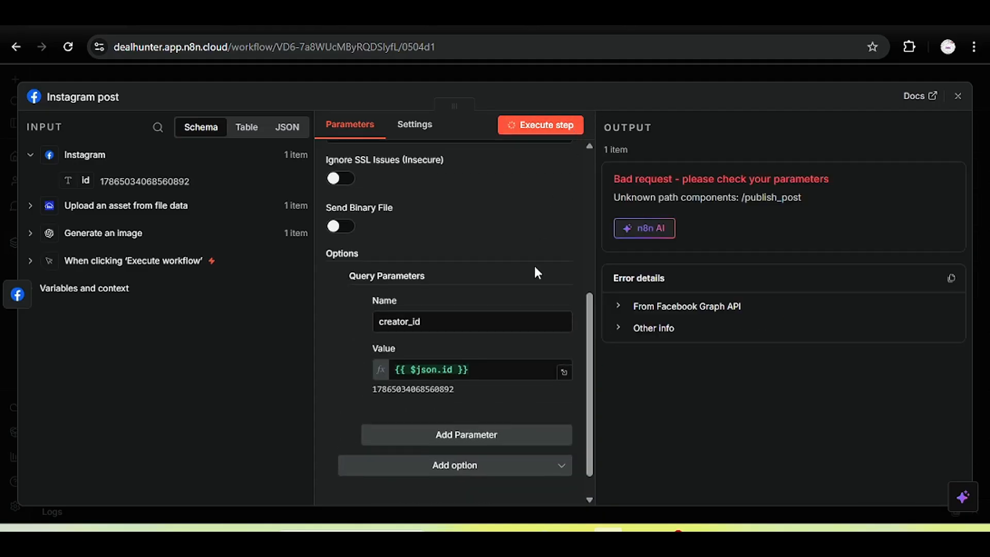
pyautogui.moveTo(807, 198); pyautogui.dragTo(755, 198)
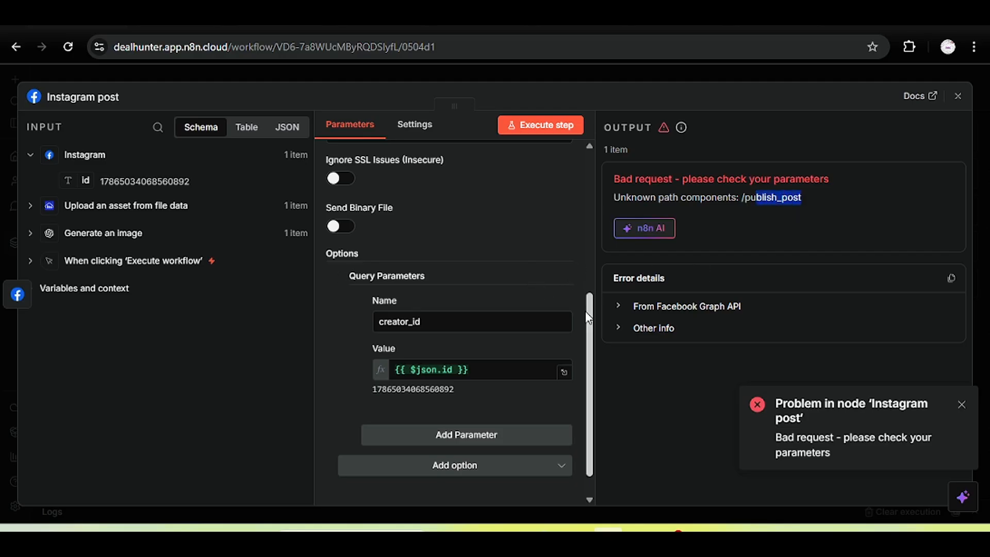
pyautogui.moveTo(587, 315); pyautogui.dragTo(610, 280)
pyautogui.click(817, 240)
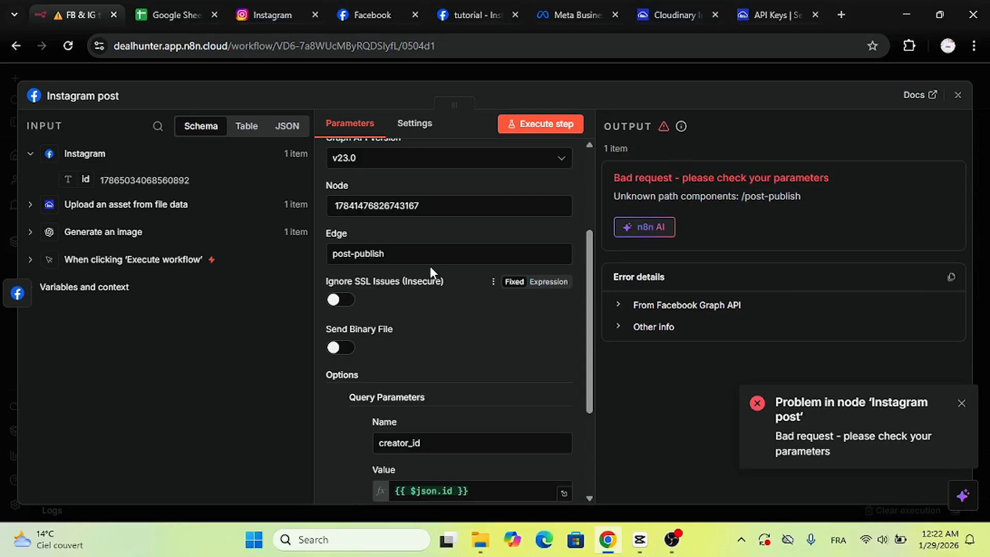
pyautogui.moveTo(390, 253); pyautogui.dragTo(312, 261)
pyautogui.press('BackSpace')
# Set Edge to media_publish, rename the parameter to creation_id, and rerun until it returns an id.
pyautogui.write('media_')
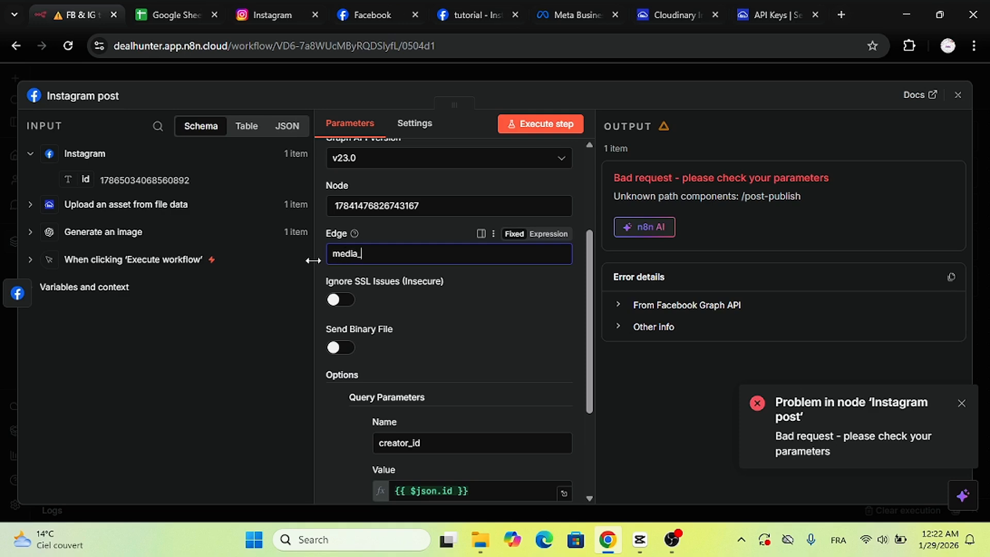
pyautogui.write('publish')
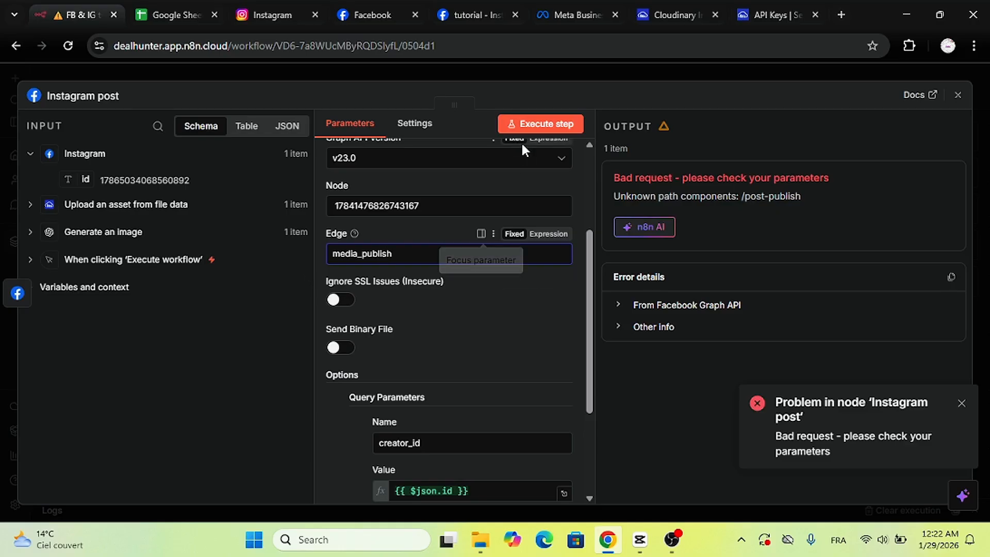
pyautogui.click(530, 125)
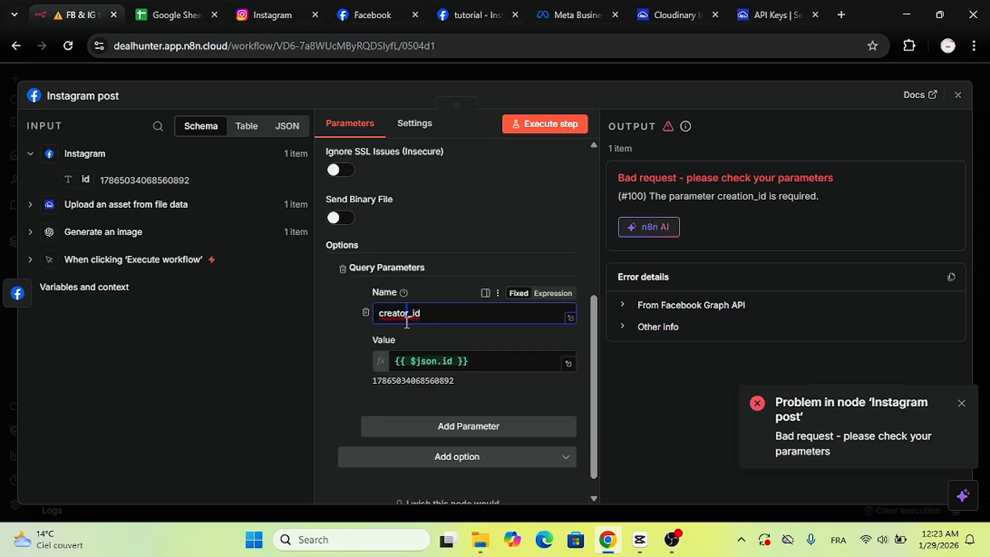
pyautogui.moveTo(407, 323); pyautogui.dragTo(401, 324)
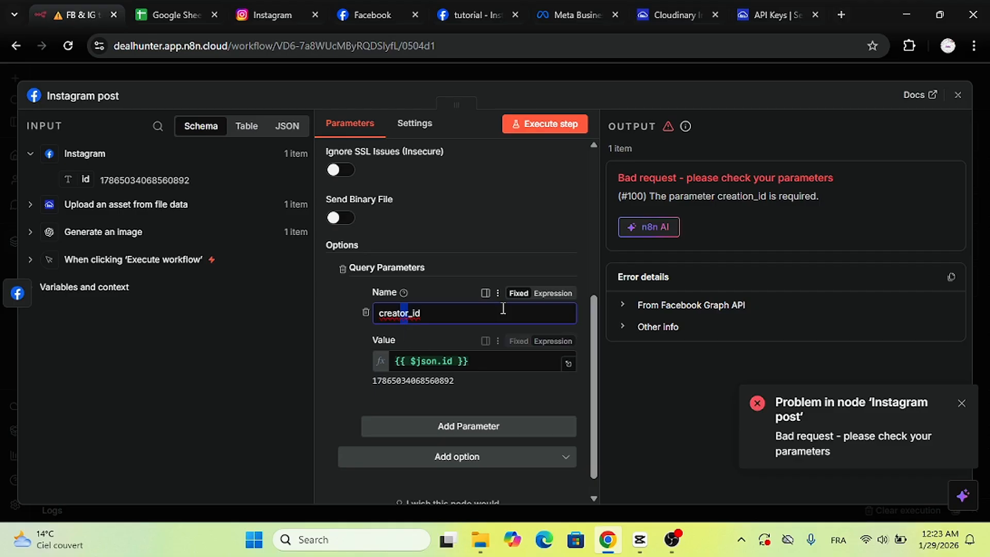
pyautogui.write('ion')
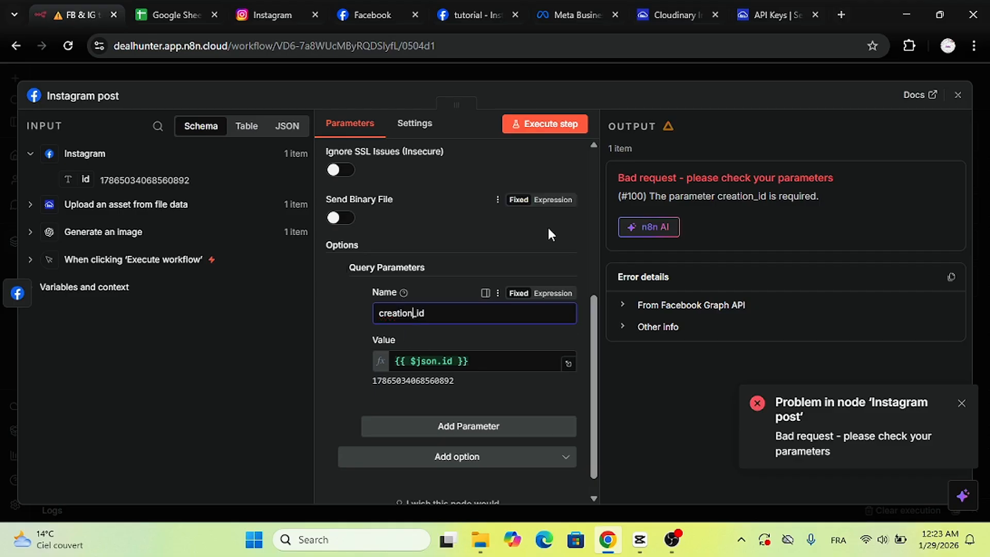
pyautogui.click(553, 125)
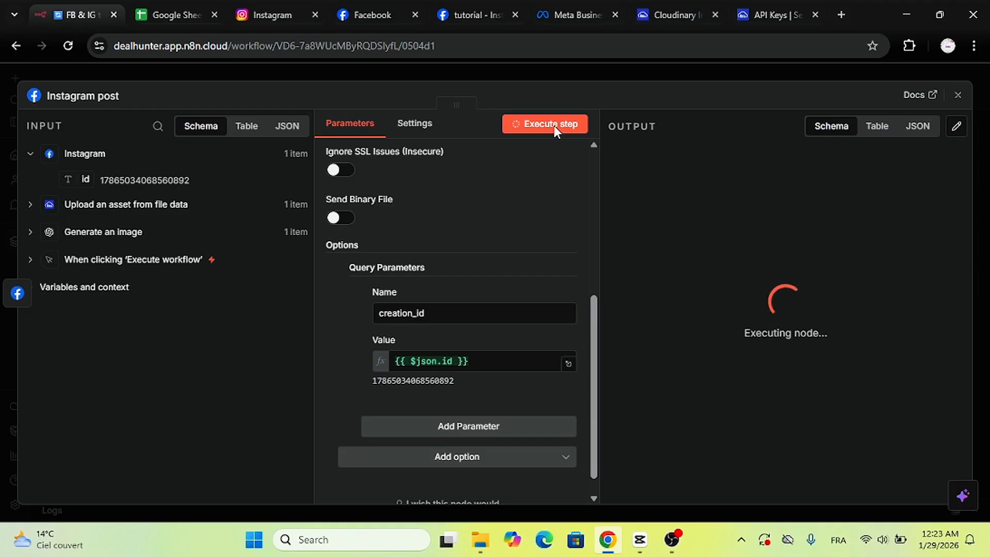
pyautogui.click(592, 244)
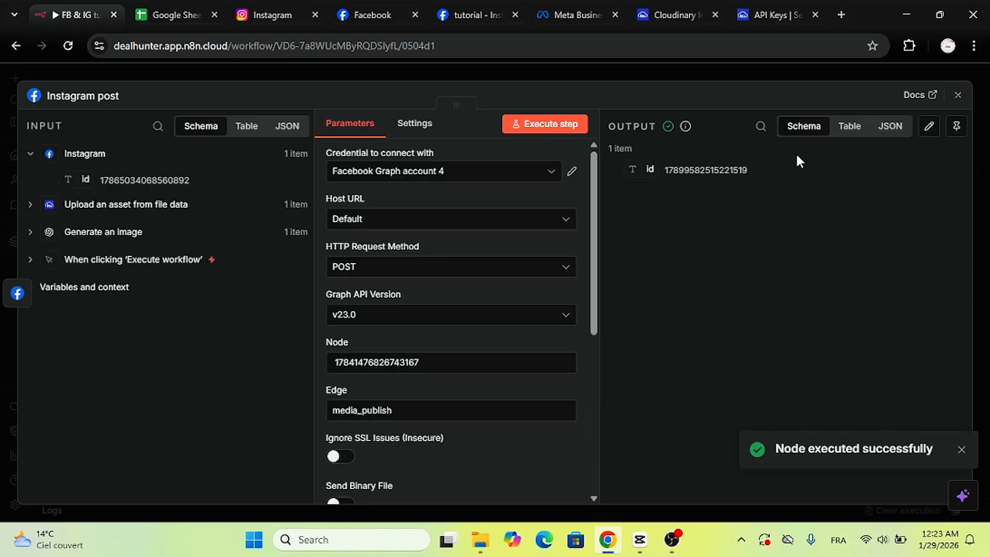
# Reload the Instagram profile and open the newly published sky image post to verify it.
pyautogui.click(297, 2)
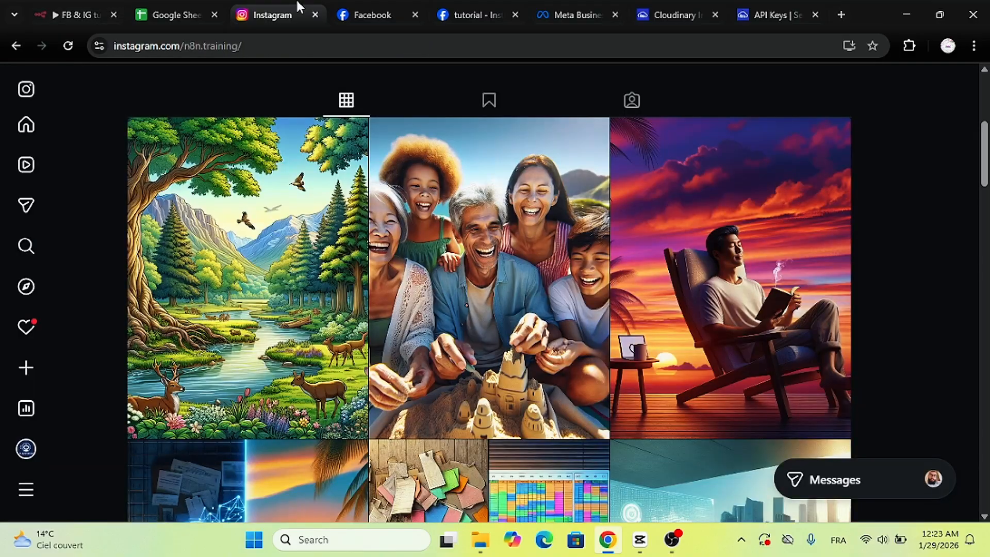
pyautogui.click(68, 46)
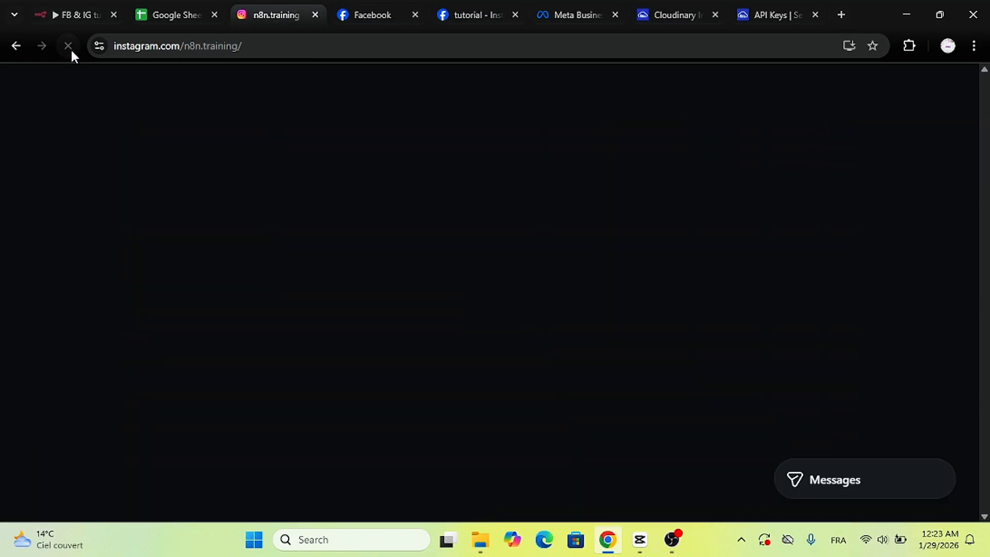
pyautogui.moveTo(982, 94); pyautogui.dragTo(984, 170)
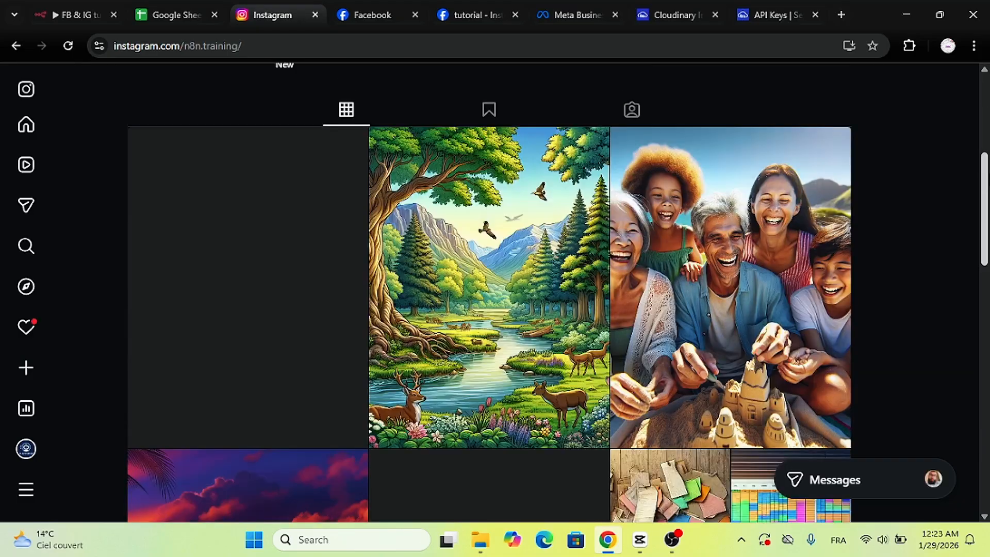
pyautogui.click(248, 239)
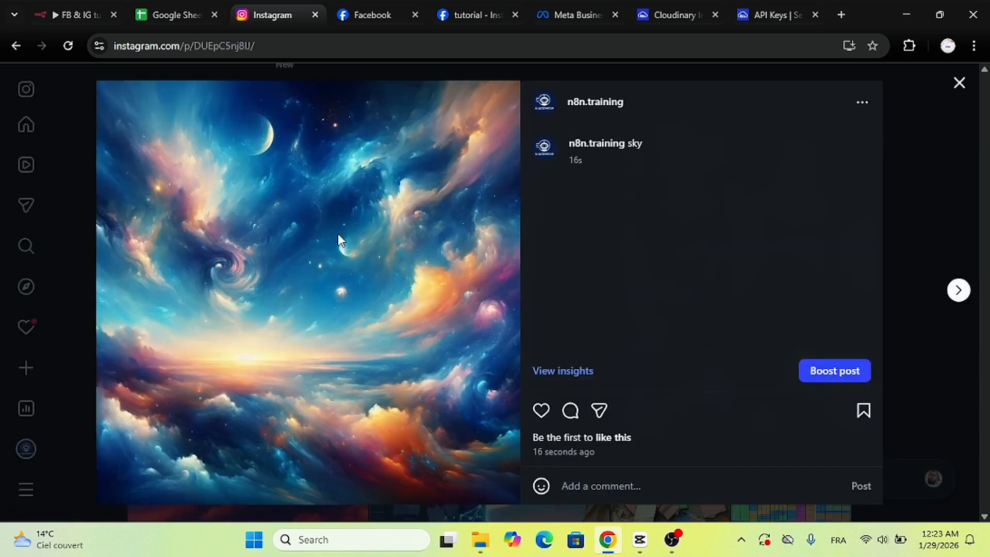
pyautogui.moveTo(627, 143); pyautogui.dragTo(644, 146)
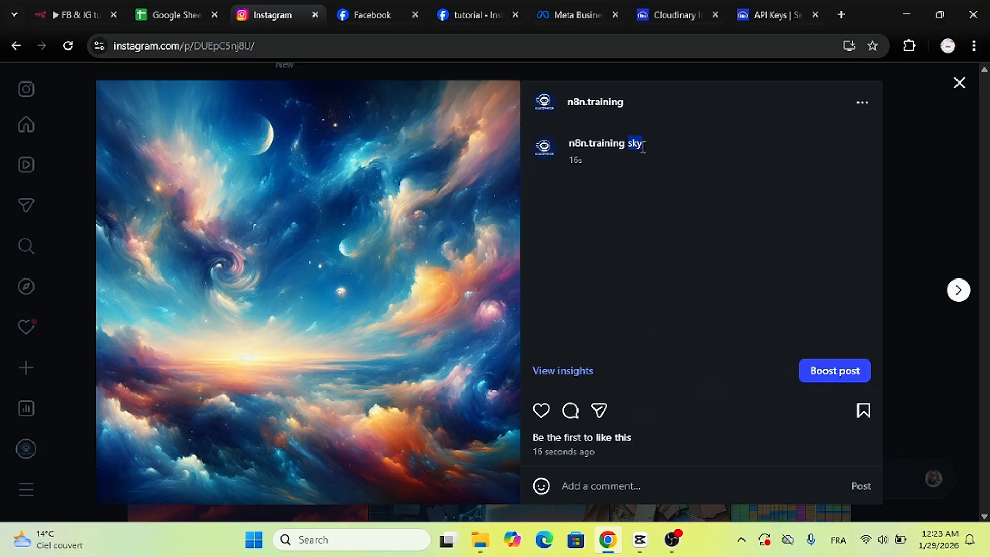
pyautogui.click(379, 230)
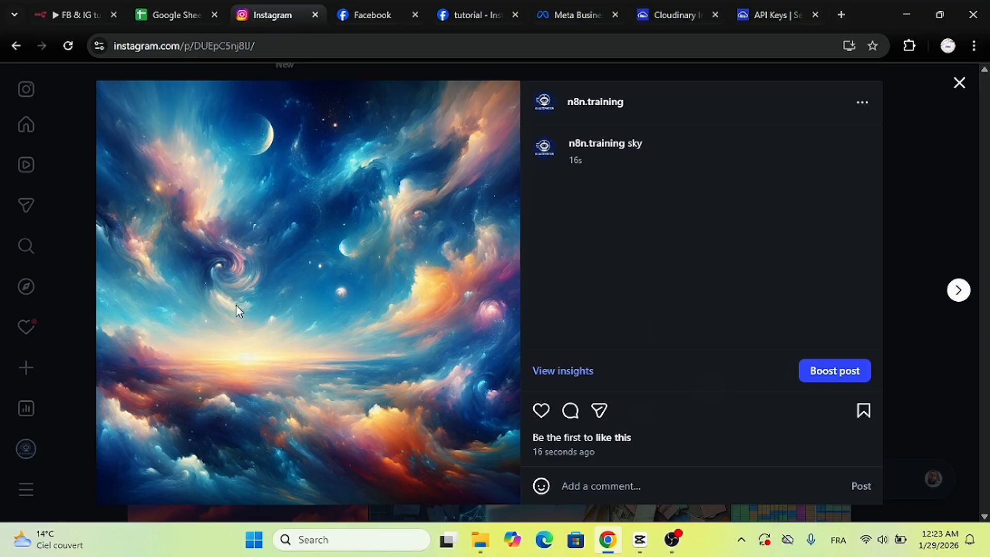
pyautogui.click(889, 239)
pyautogui.scroll(-4, 490, 292)
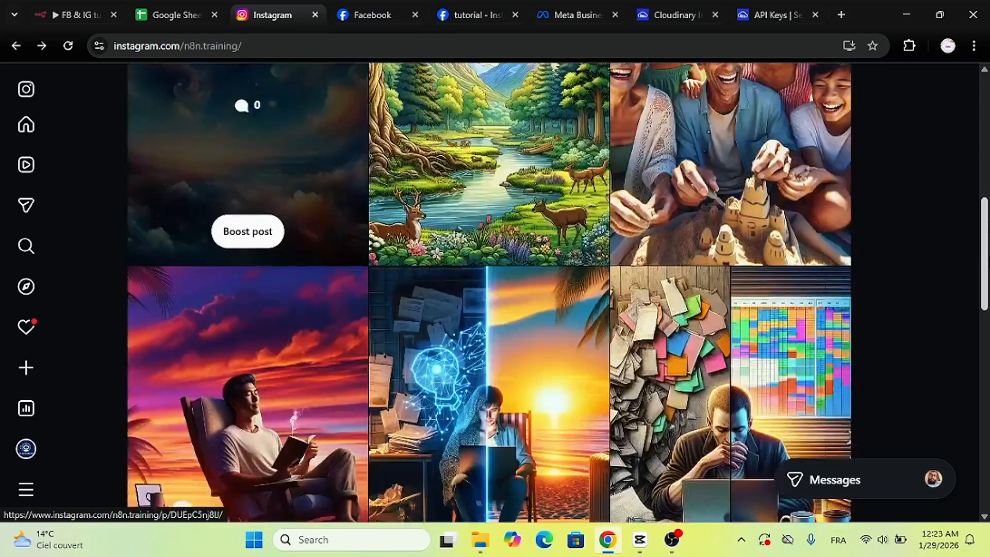
pyautogui.scroll(5, 961, 184)
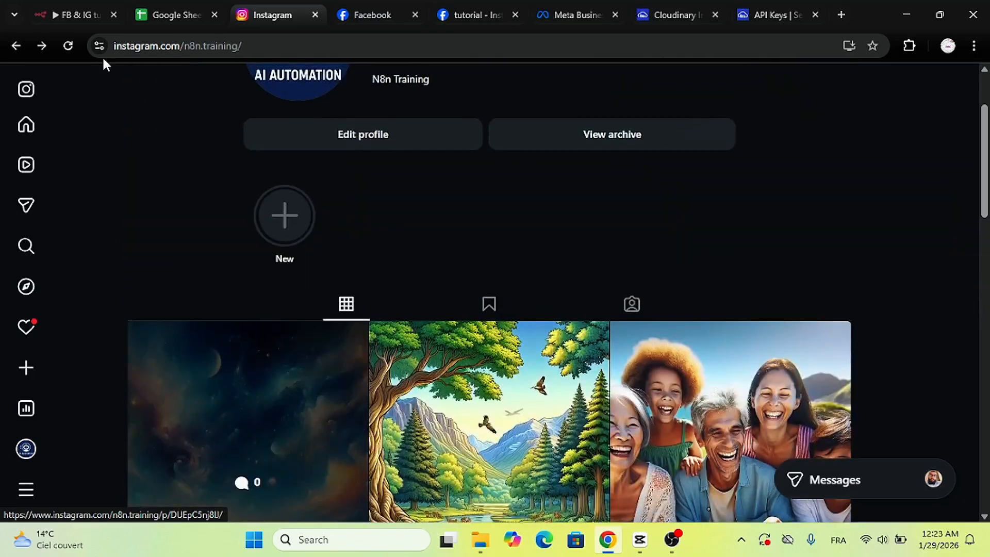
# Back in n8n, close the Instagram post node and tidy up the five-node canvas.
pyautogui.click(30, 2)
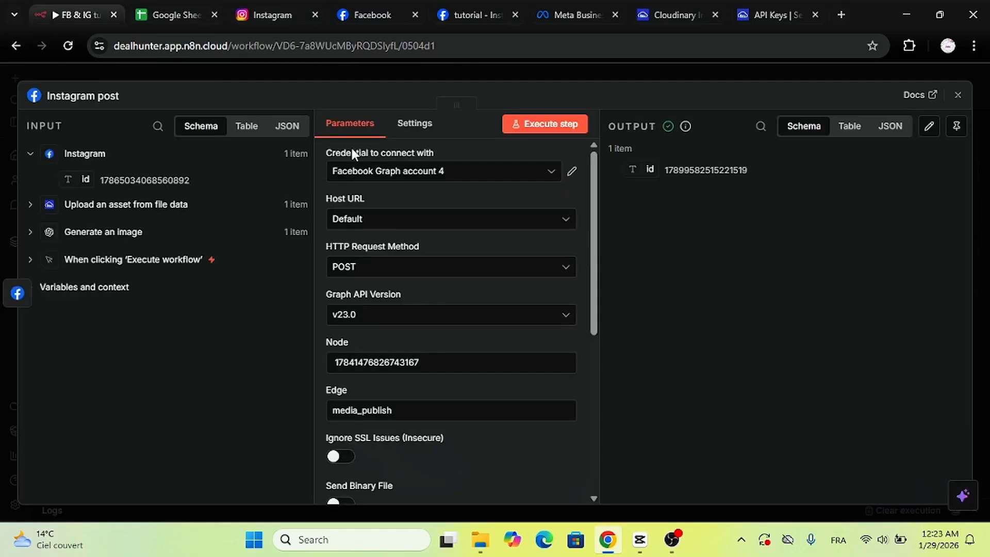
pyautogui.click(429, 72)
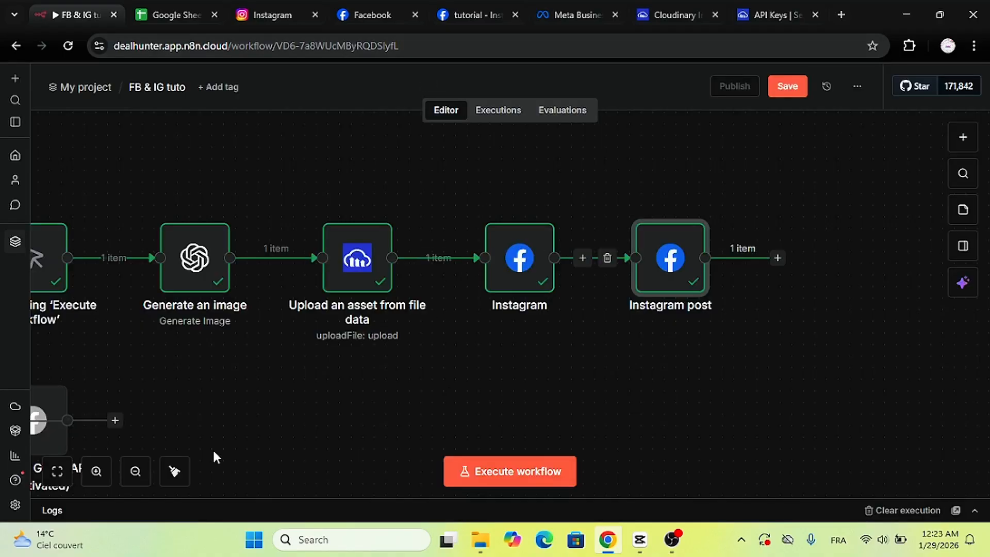
pyautogui.click(174, 472)
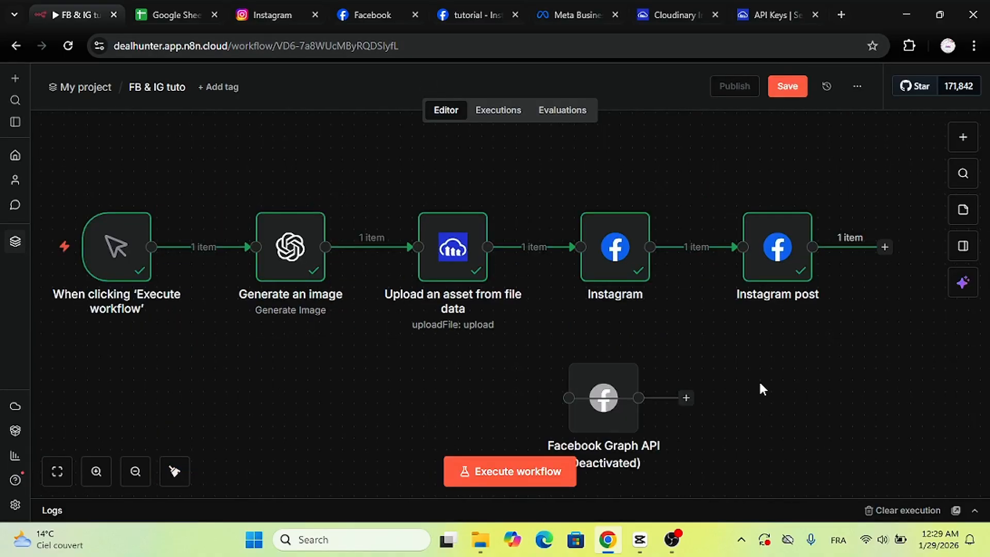